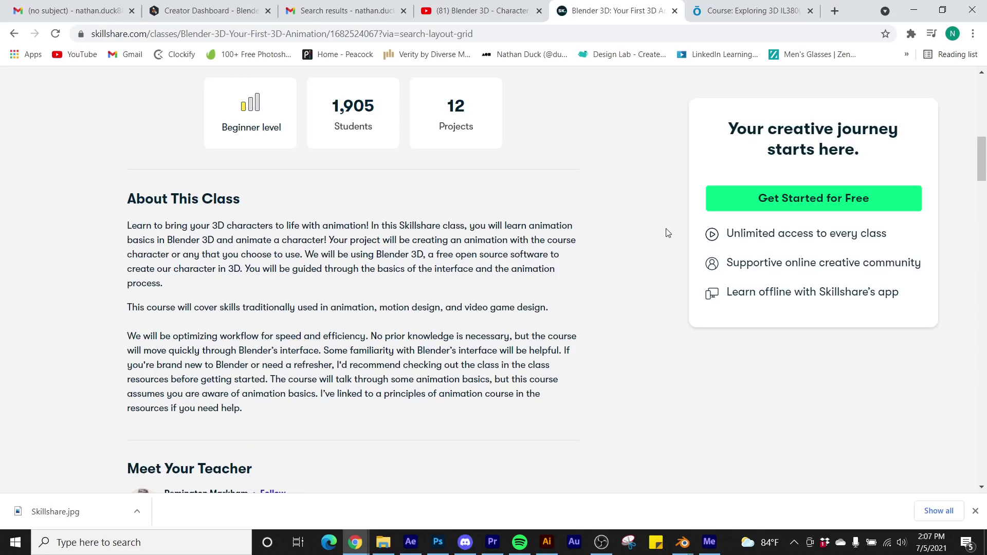
Scroll down past Meet Your Teacher to Related Skills and the Hands-on Class Project.
{"action": "scroll", "coordinate": [667, 233], "scroll_direction": "down", "scroll_amount": 5}
{"action": "scroll", "coordinate": [619, 252], "scroll_direction": "down", "scroll_amount": 10}
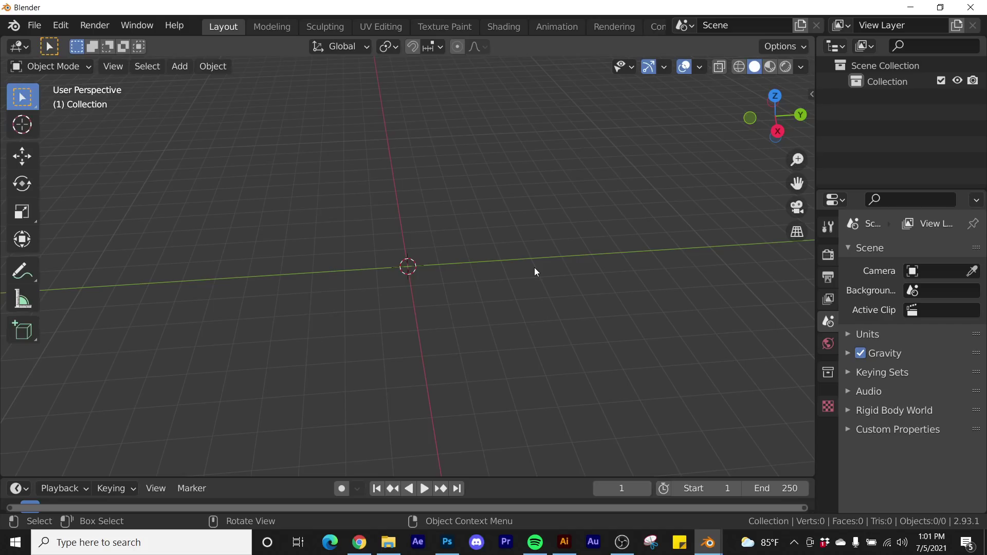
Import nike-4-logo-svg-vector.svg as an SVG from the Desktop's nike-4-logo-pack folder.
{"action": "left_click", "coordinate": [34, 26]}
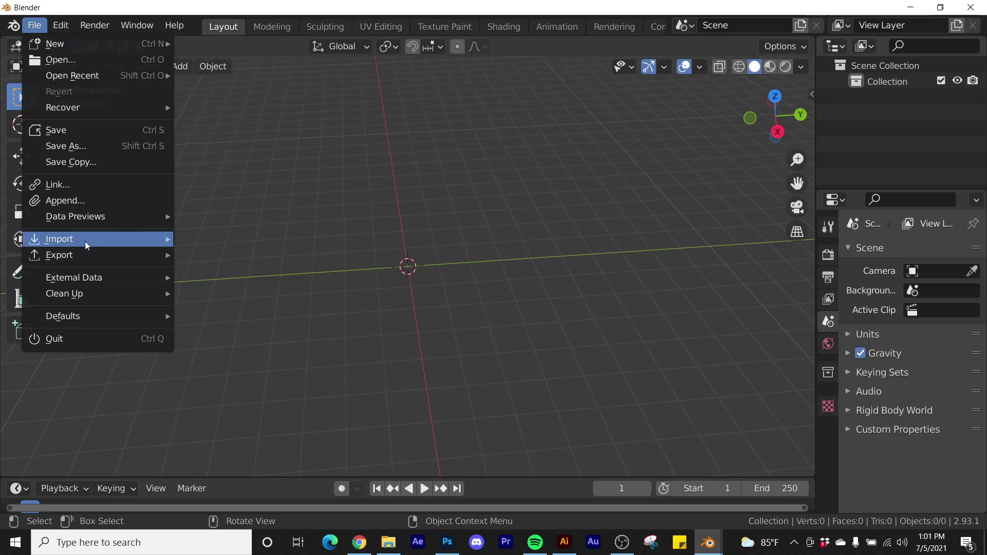
{"action": "mouse_move", "coordinate": [84, 241]}
{"action": "left_click", "coordinate": [262, 302]}
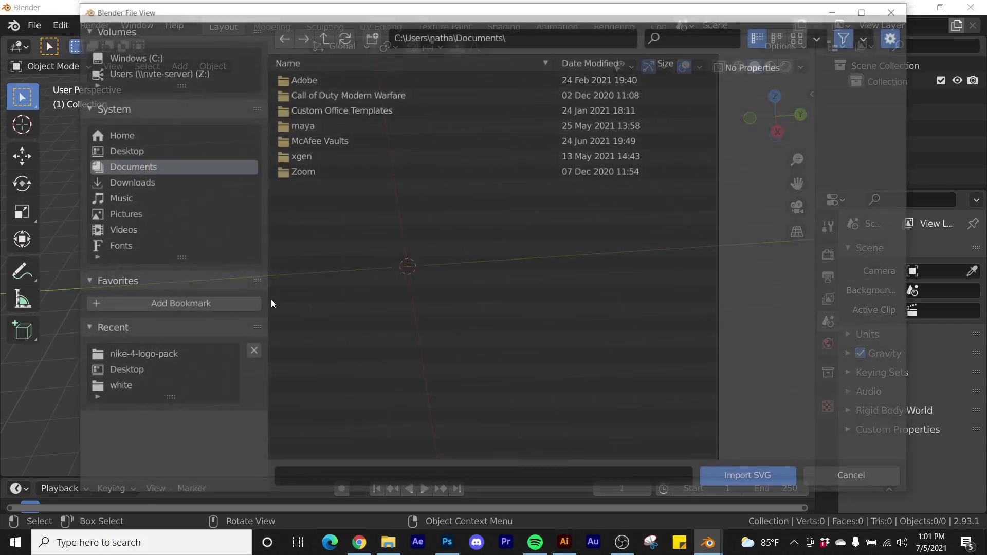
{"action": "left_click", "coordinate": [134, 148]}
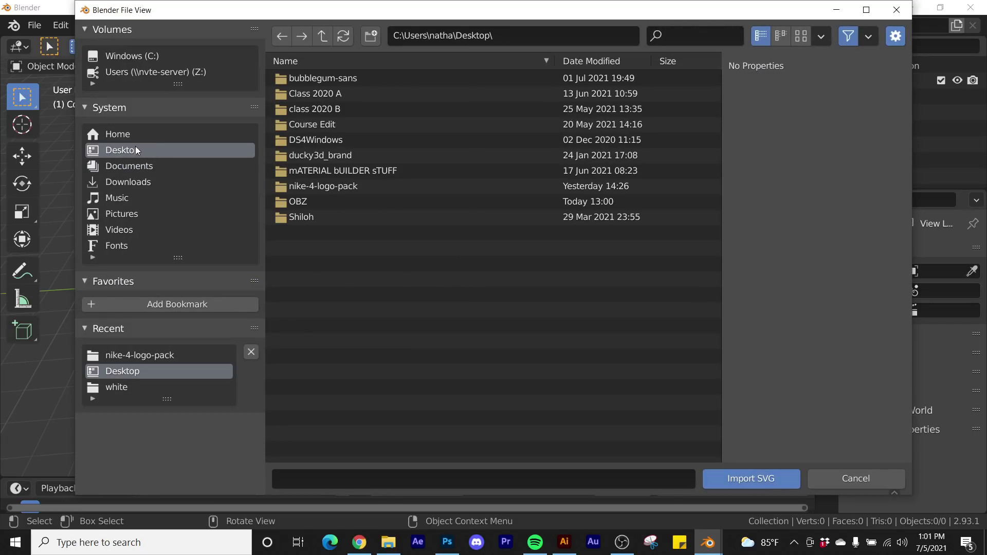
{"action": "left_click", "coordinate": [342, 185]}
{"action": "double_click", "coordinate": [350, 78]}
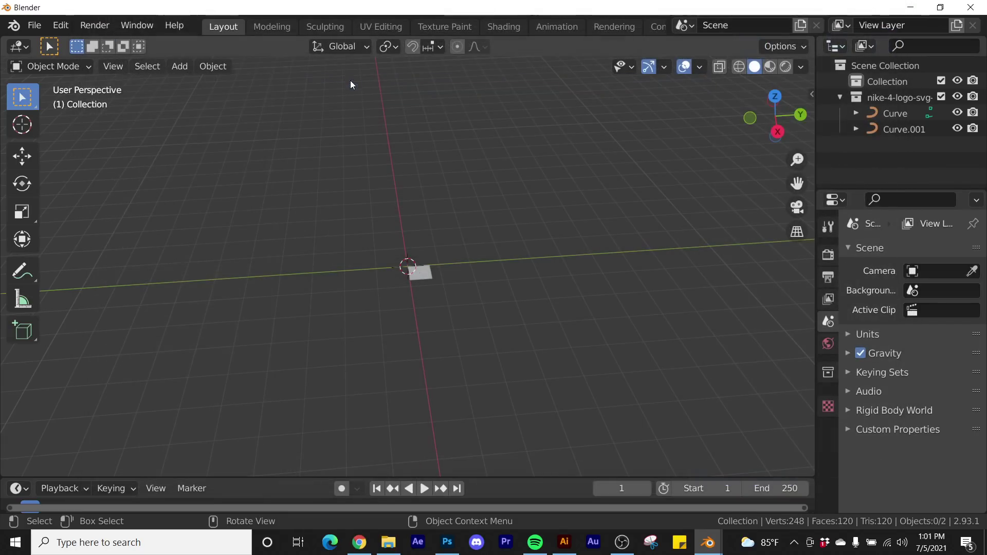
Delete the extra background curve and scale the swoosh to 12.508 in top view.
{"action": "left_click", "coordinate": [429, 272]}
{"action": "key", "text": "Delete"}
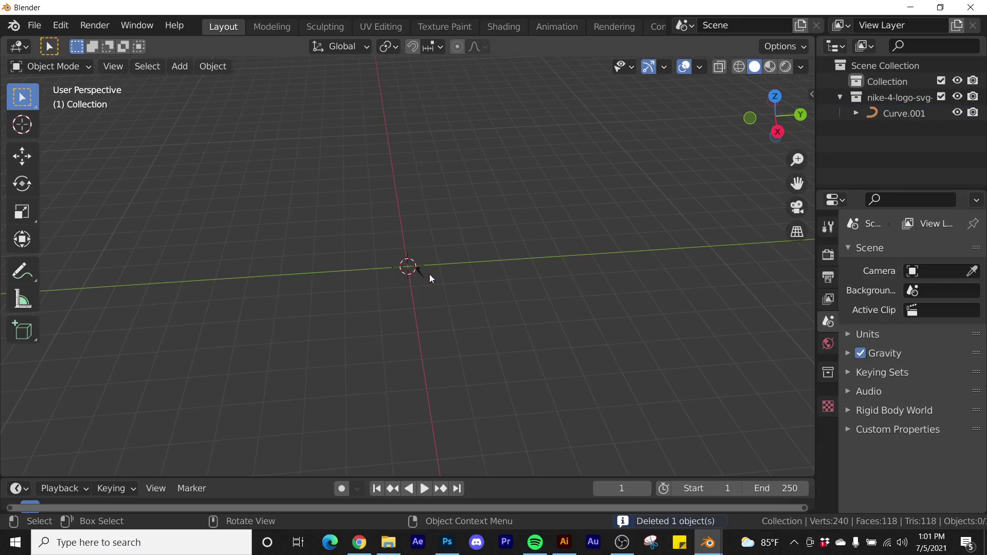
{"action": "key", "text": "grave"}
{"action": "left_click", "coordinate": [425, 202]}
{"action": "left_click_drag", "start_coordinate": [452, 207], "coordinate": [293, 370]}
{"action": "key", "text": "s"}
{"action": "left_click", "coordinate": [414, 182]}
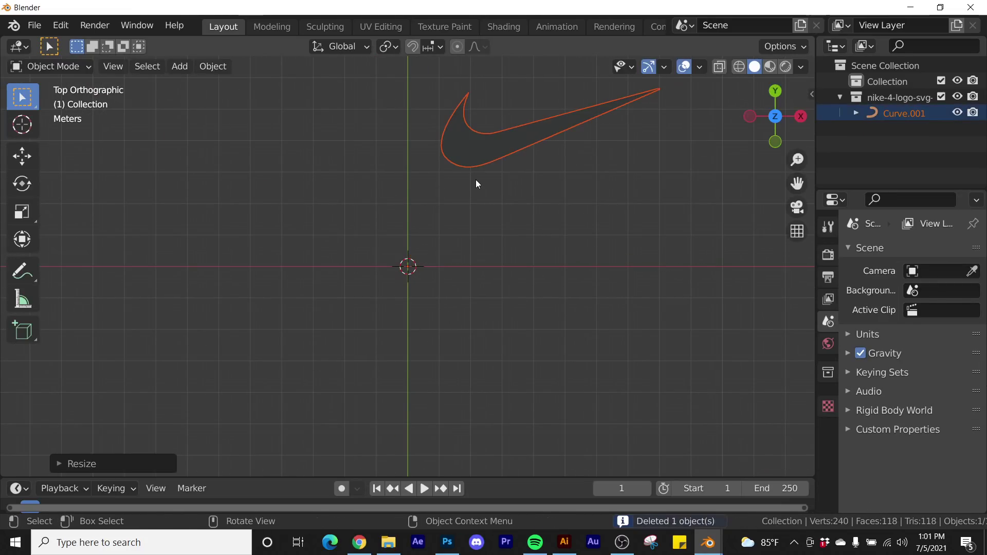
In Edit Mode, move the swoosh's control points onto the world origin.
{"action": "left_click", "coordinate": [466, 171]}
{"action": "key", "text": "Tab"}
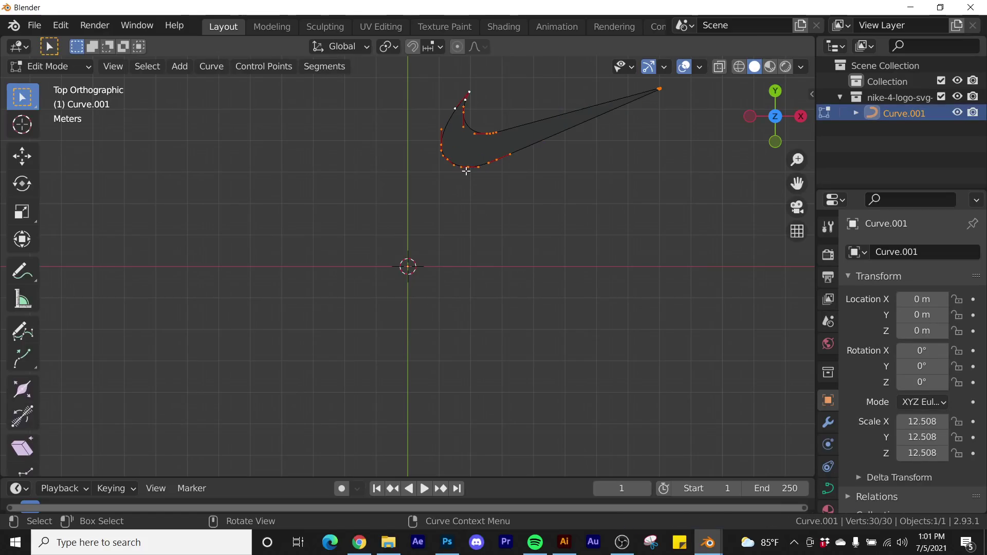
{"action": "left_click", "coordinate": [23, 153]}
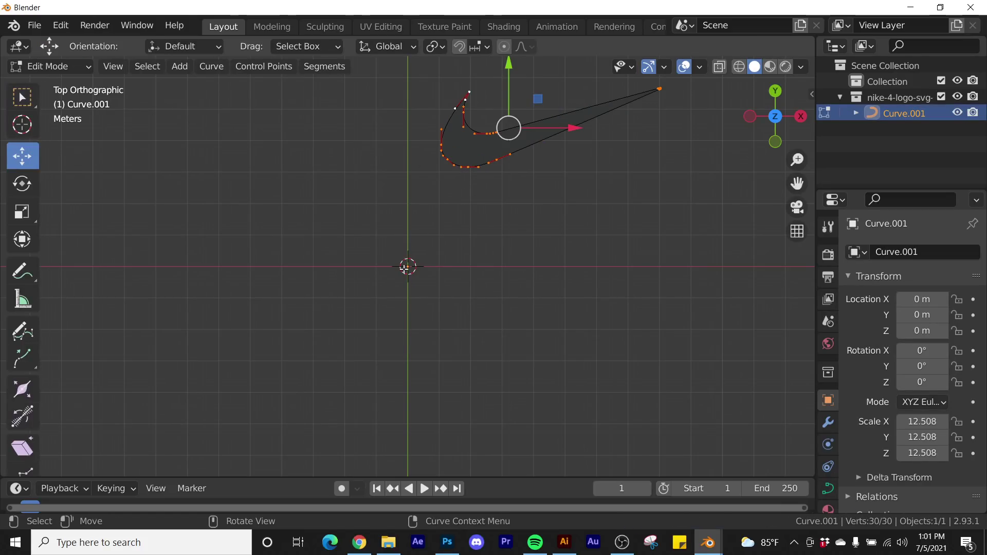
{"action": "left_click_drag", "start_coordinate": [503, 84], "coordinate": [506, 186]}
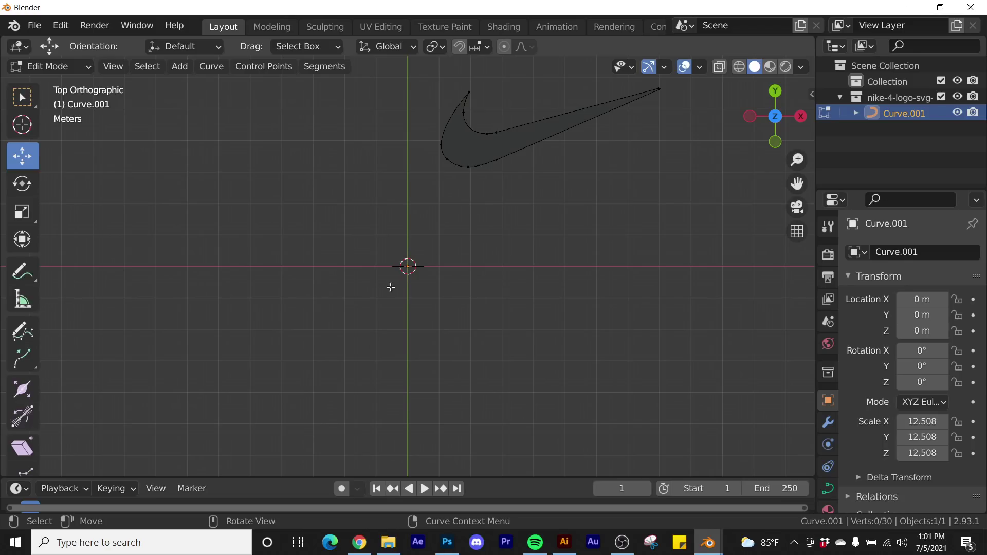
{"action": "scroll", "coordinate": [390, 287], "scroll_direction": "up", "scroll_amount": 3}
{"action": "scroll", "coordinate": [408, 266], "scroll_direction": "down", "scroll_amount": 3}
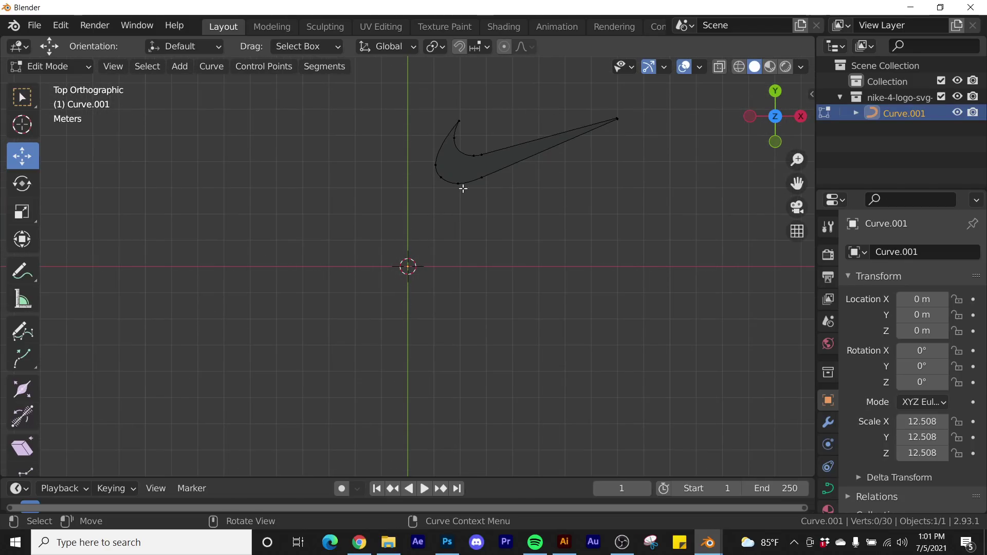
{"action": "left_click_drag", "start_coordinate": [493, 117], "coordinate": [527, 230]}
{"action": "left_click_drag", "start_coordinate": [566, 263], "coordinate": [449, 288]}
{"action": "scroll", "coordinate": [448, 288], "scroll_direction": "up", "scroll_amount": 3}
{"action": "key", "text": "Tab"}
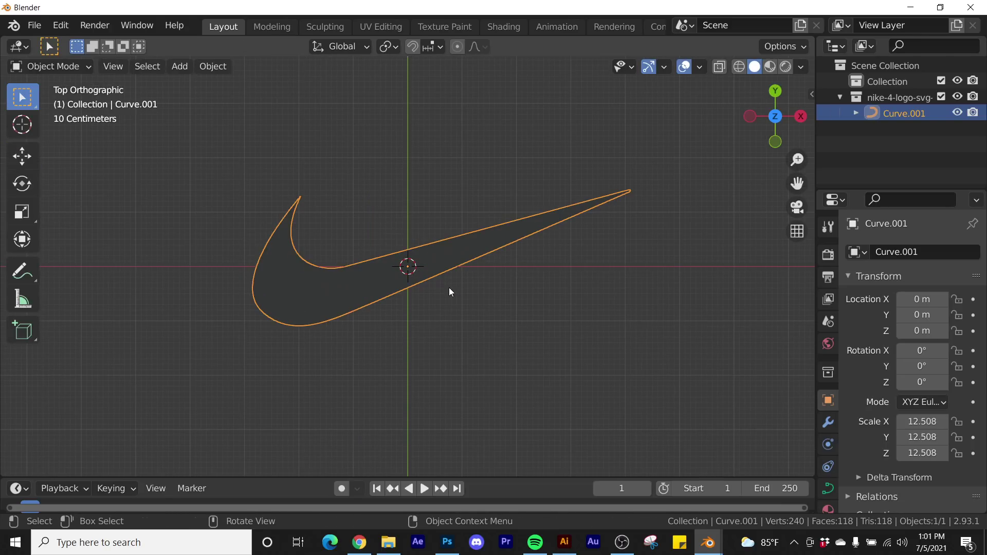
Add a reference cube, scale the swoosh up against it, then delete the cube.
{"action": "middle_click_drag", "start_coordinate": [449, 288], "coordinate": [472, 177]}
{"action": "key", "text": "shift+a"}
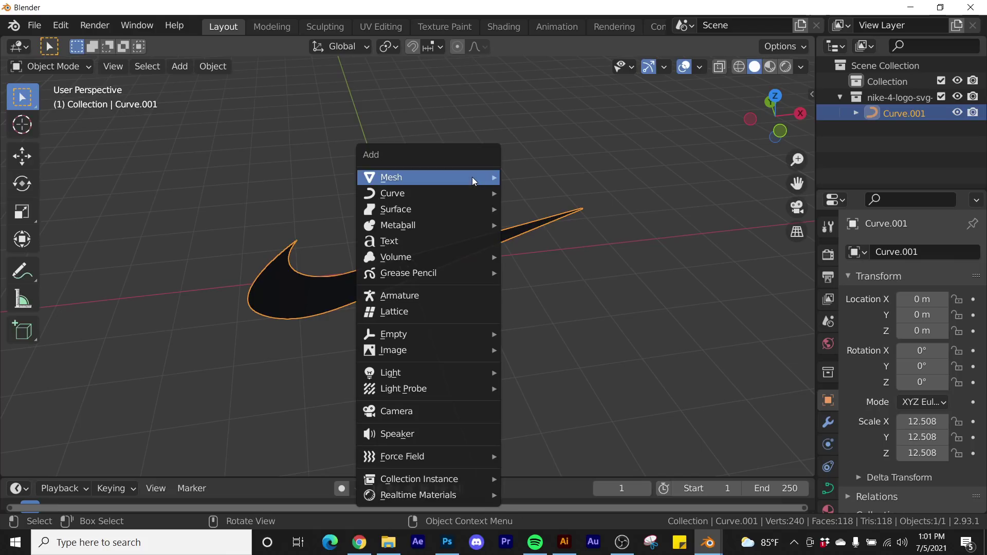
{"action": "mouse_move", "coordinate": [472, 176]}
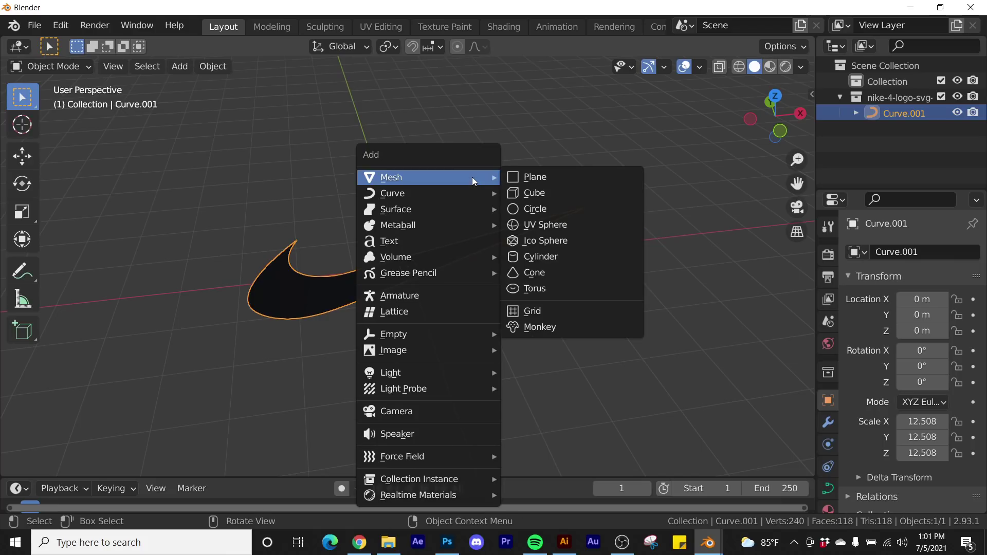
{"action": "left_click", "coordinate": [550, 196]}
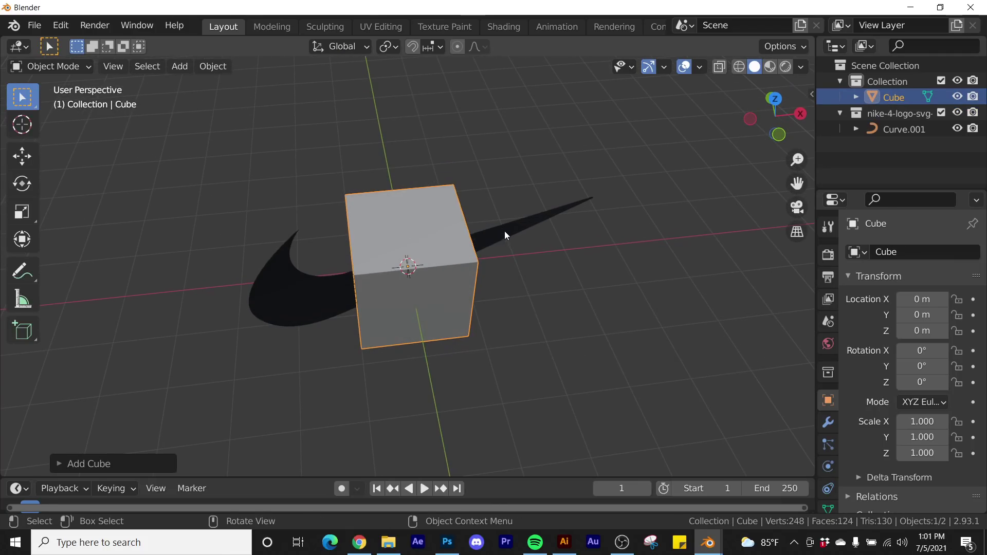
{"action": "left_click", "coordinate": [526, 225]}
{"action": "key", "text": "s"}
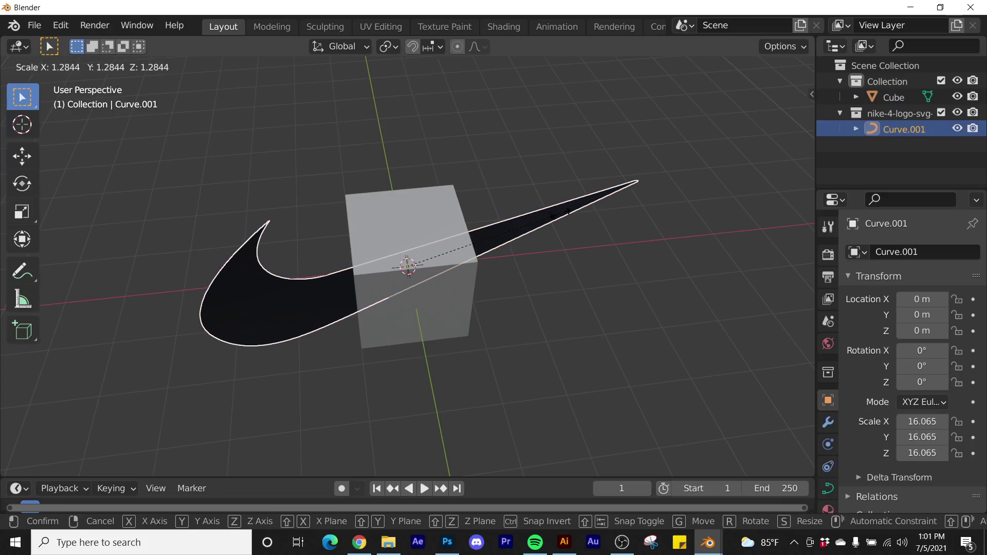
{"action": "left_click", "coordinate": [566, 212]}
{"action": "left_click", "coordinate": [427, 231]}
{"action": "key", "text": "Delete"}
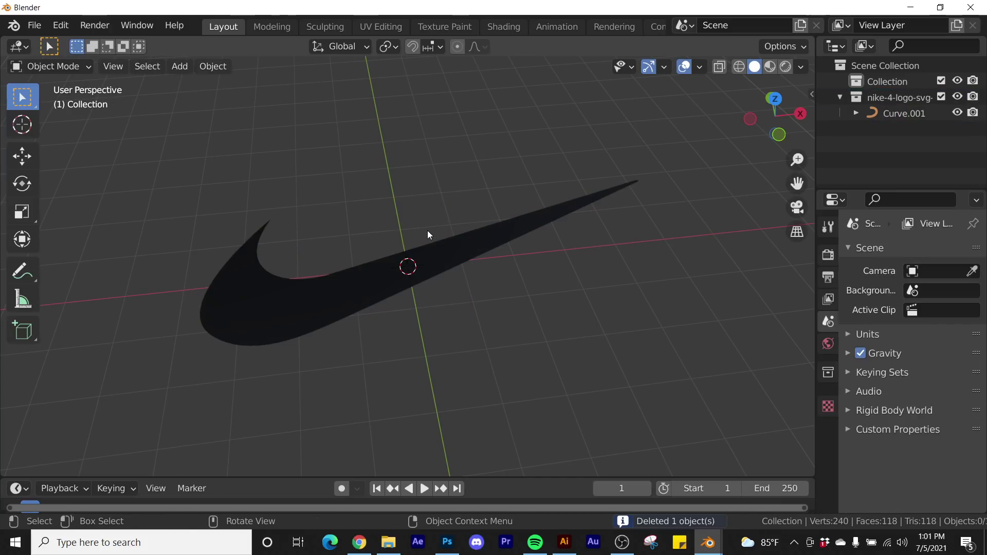
Apply the swoosh's scale and rotate it 90° on X so it stands upright.
{"action": "left_click", "coordinate": [371, 285]}
{"action": "key", "text": "ctrl+a"}
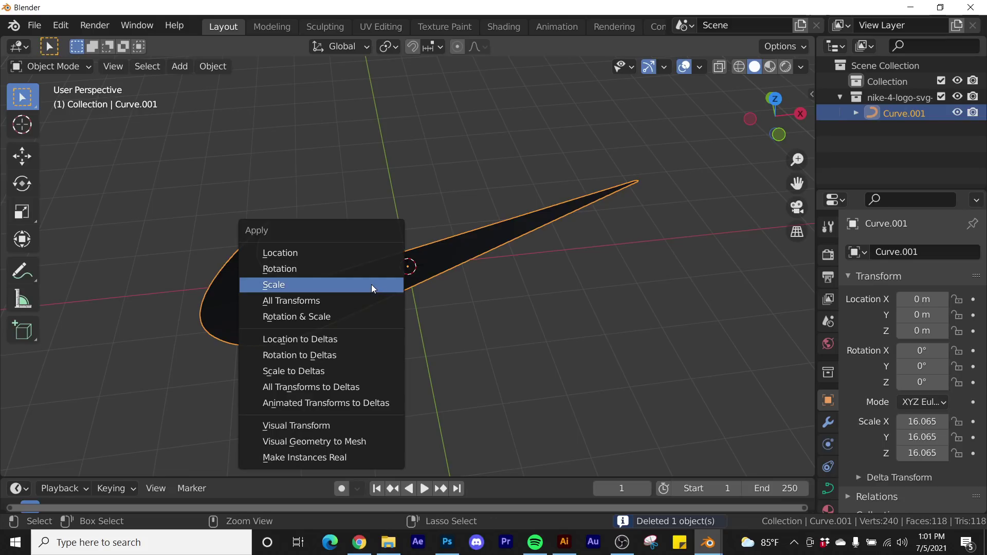
{"action": "left_click", "coordinate": [373, 287]}
{"action": "middle_click_drag", "start_coordinate": [538, 295], "coordinate": [535, 245]}
{"action": "type", "text": "rx90"}
{"action": "key", "text": "Return"}
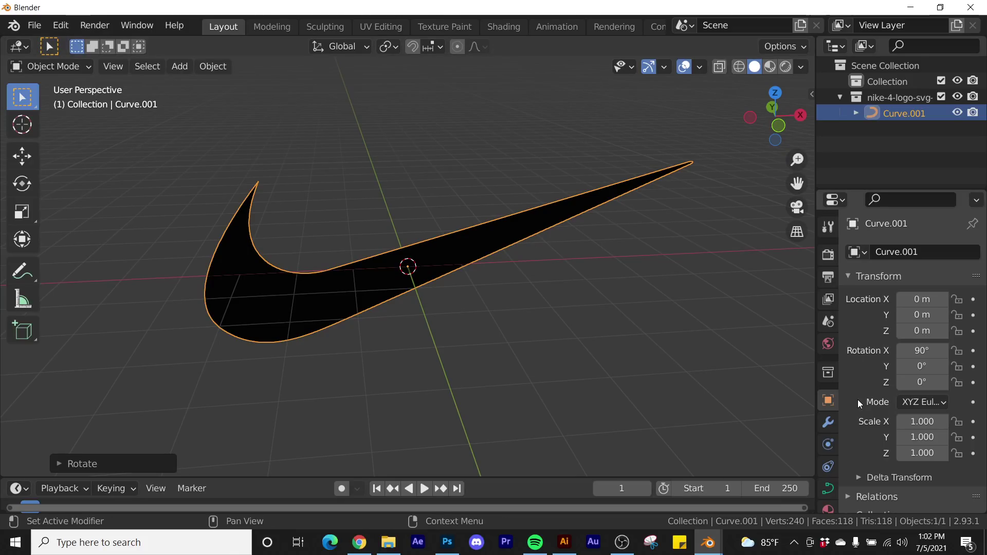
Remove the SVGMat material slot from the swoosh.
{"action": "scroll", "coordinate": [829, 458], "scroll_direction": "down", "scroll_amount": 2}
{"action": "left_click", "coordinate": [830, 467]}
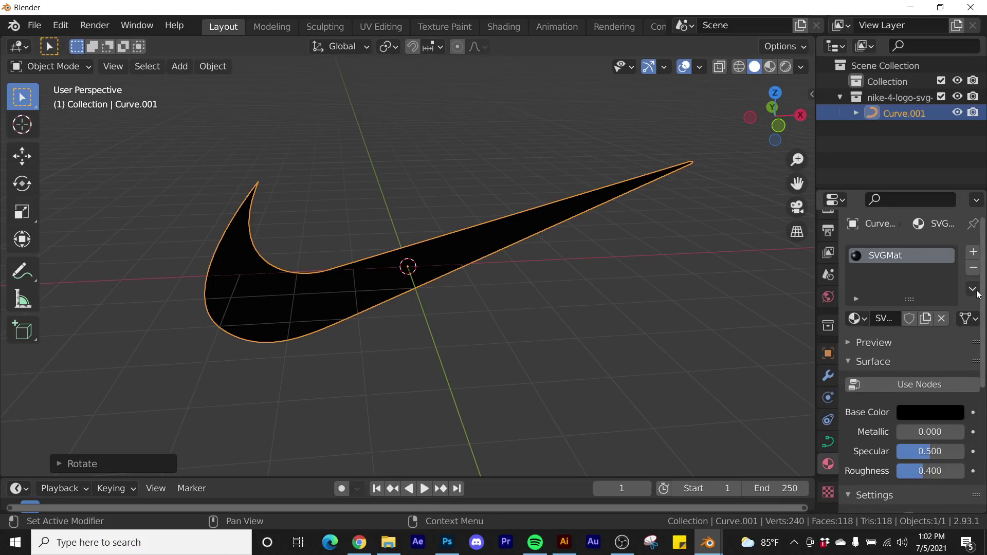
{"action": "left_click", "coordinate": [974, 269]}
{"action": "middle_click_drag", "start_coordinate": [278, 295], "coordinate": [420, 263]}
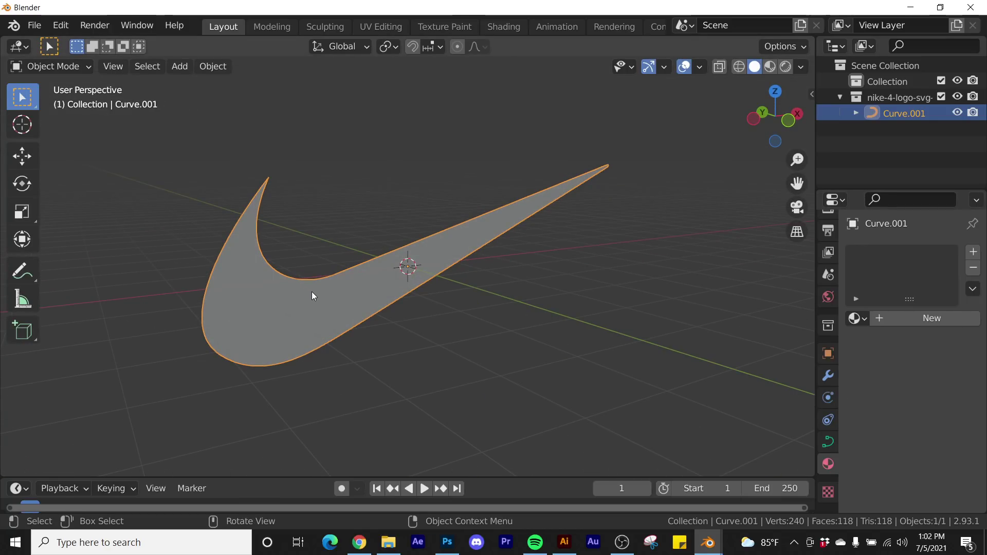
Convert the swoosh curve to a mesh and select all of its geometry.
{"action": "right_click", "coordinate": [456, 242]}
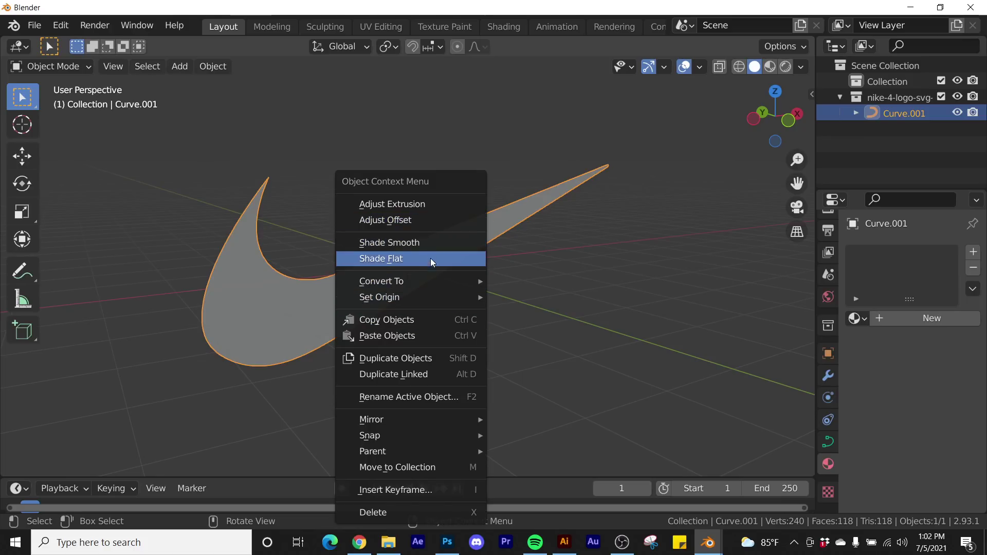
{"action": "mouse_move", "coordinate": [421, 282]}
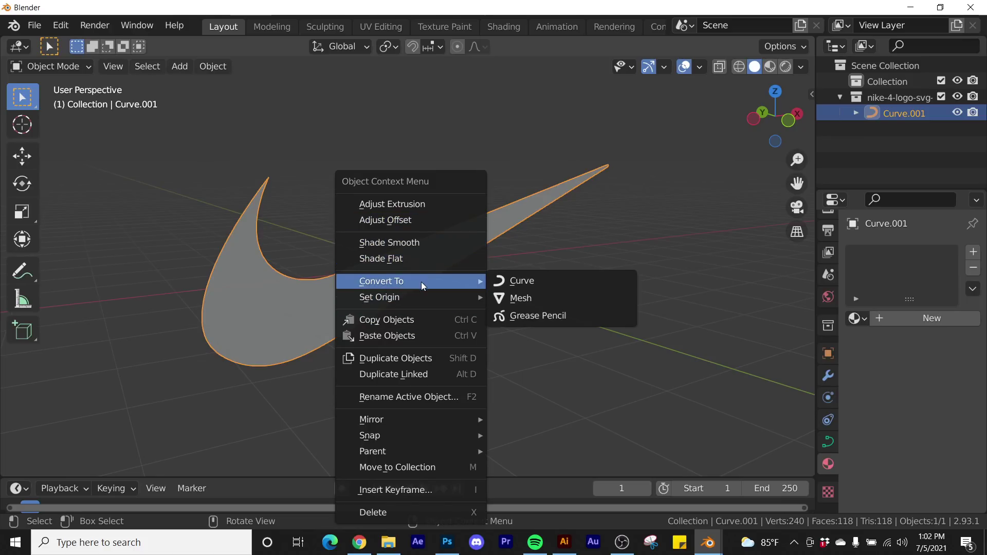
{"action": "left_click", "coordinate": [537, 296]}
{"action": "key", "text": "Tab"}
{"action": "key", "text": "a"}
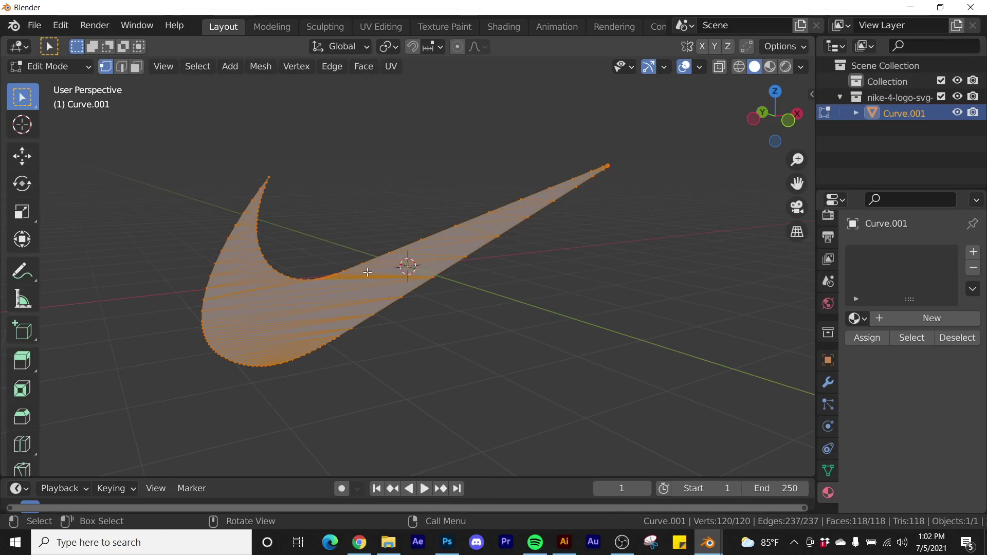
{"action": "middle_click_drag", "start_coordinate": [504, 288], "coordinate": [321, 298]}
{"action": "left_click", "coordinate": [322, 299]}
{"action": "key", "text": "a"}
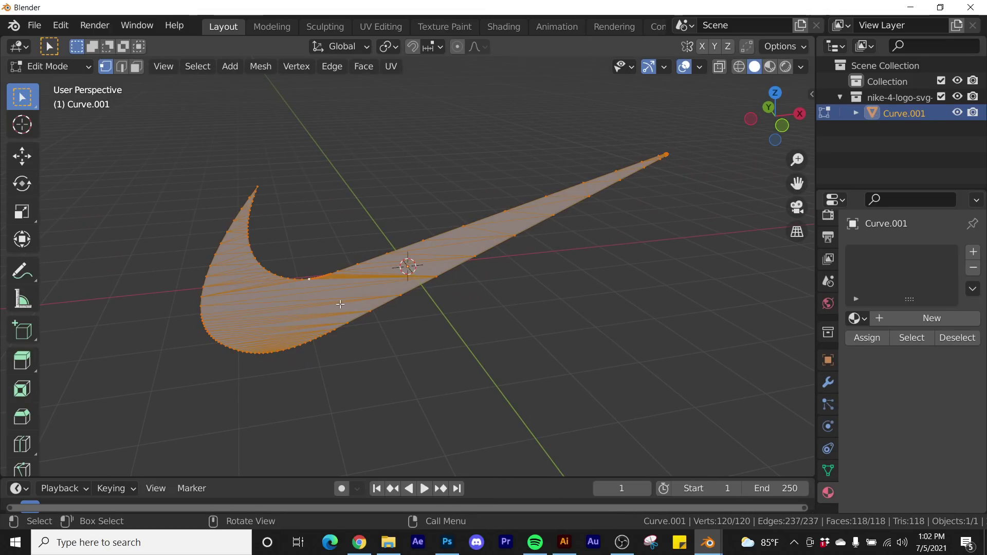
{"action": "key", "text": "Tab"}
{"action": "key", "text": "Tab"}
Extrude the entire swoosh mesh to give it thickness.
{"action": "middle_click_drag", "start_coordinate": [331, 304], "coordinate": [369, 300]}
{"action": "left_click", "coordinate": [380, 299]}
{"action": "key", "text": "a"}
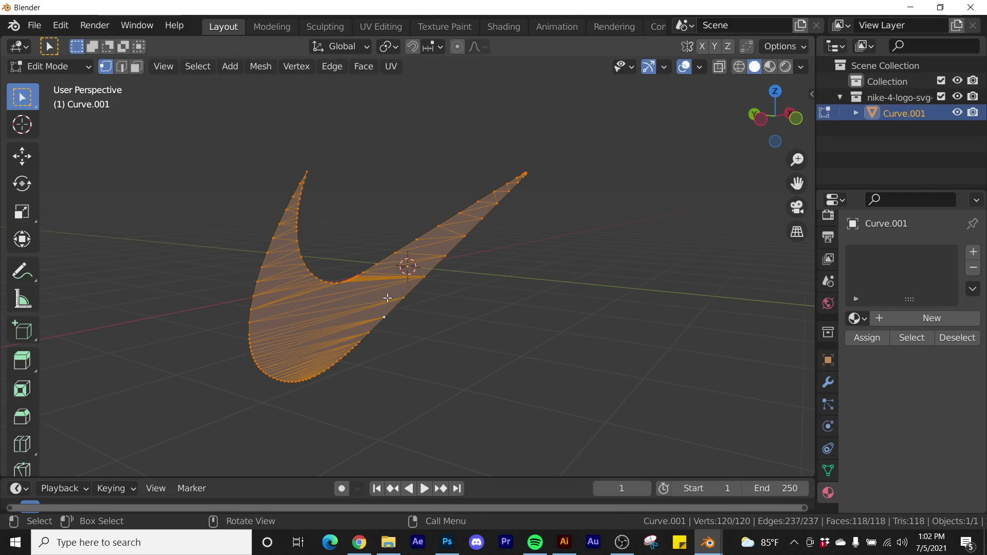
{"action": "key", "text": "e"}
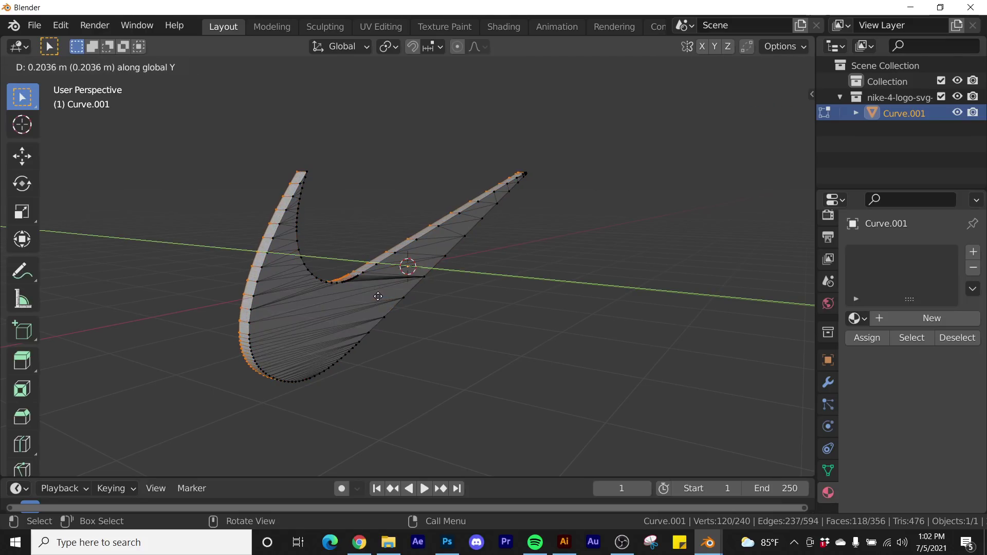
{"action": "left_click", "coordinate": [373, 294]}
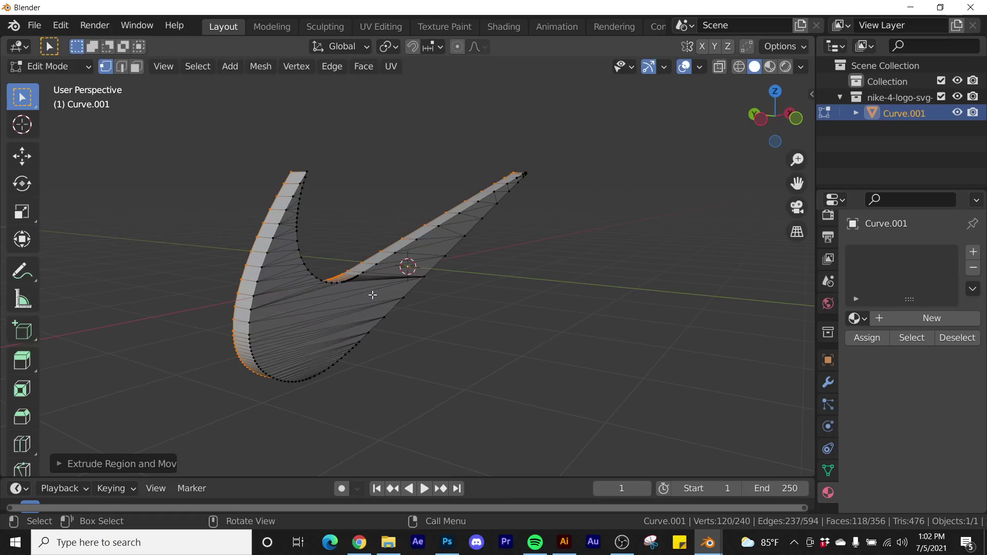
{"action": "key", "text": "Tab"}
{"action": "key", "text": "Tab"}
{"action": "key", "text": "Tab"}
Orbit around the extruded swoosh to inspect its thickness from both sides.
{"action": "mouse_move", "coordinate": [377, 295]}
{"action": "middle_mouse_down"}
{"action": "mouse_move", "coordinate": [278, 413]}
{"action": "mouse_move", "coordinate": [378, 263]}
{"action": "mouse_move", "coordinate": [389, 286]}
{"action": "middle_mouse_up"}
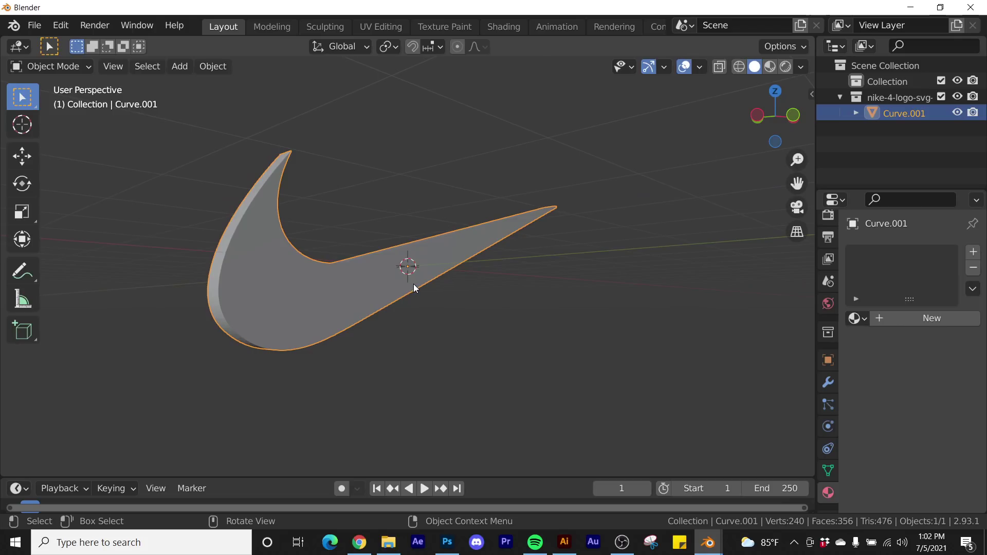
{"action": "key", "text": "Tab"}
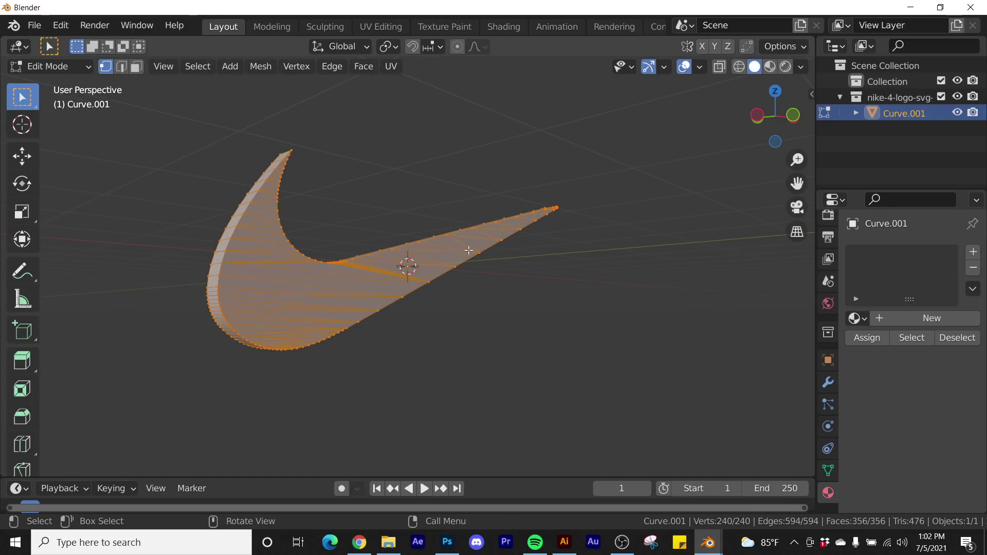
{"action": "key", "text": "Tab"}
{"action": "key", "text": "Tab"}
{"action": "middle_click_drag", "start_coordinate": [469, 249], "coordinate": [408, 265]}
{"action": "scroll", "coordinate": [408, 264], "scroll_direction": "up", "scroll_amount": 5}
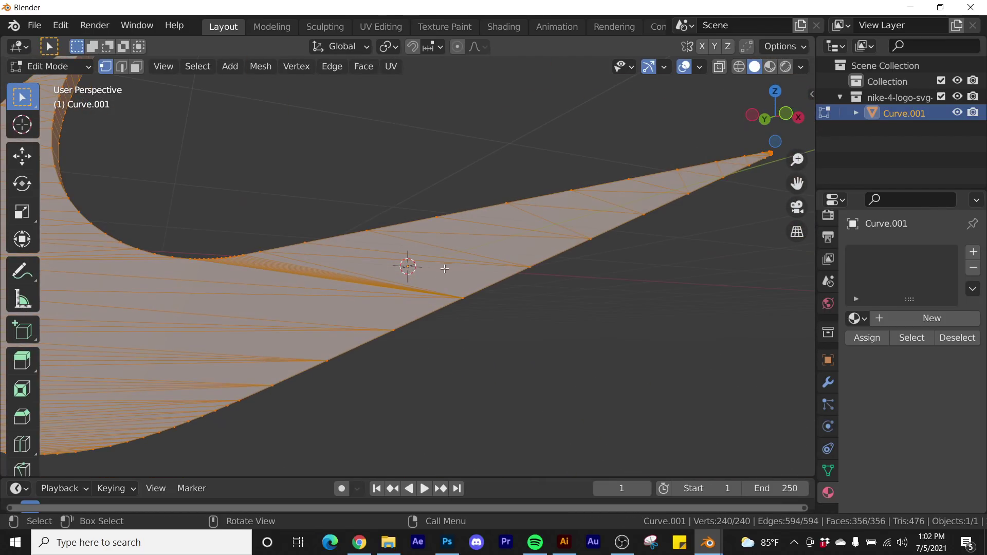
{"action": "scroll", "coordinate": [529, 243], "scroll_direction": "down", "scroll_amount": 5}
{"action": "middle_click_drag", "start_coordinate": [530, 243], "coordinate": [501, 279]}
Return the swoosh to Object Mode and switch the viewport to wireframe shading.
{"action": "scroll", "coordinate": [501, 281], "scroll_direction": "up", "scroll_amount": 2}
{"action": "key", "text": "Tab"}
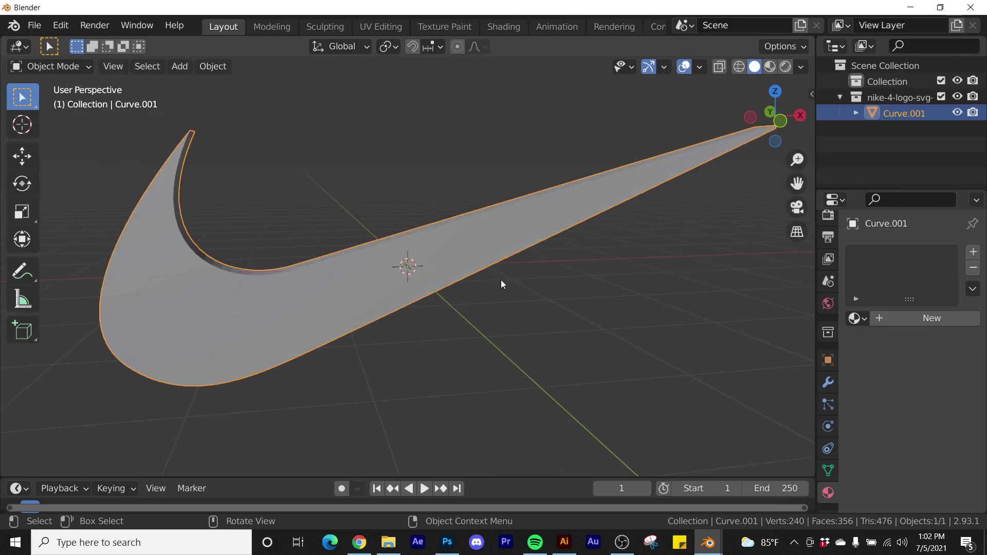
{"action": "left_click", "coordinate": [738, 66]}
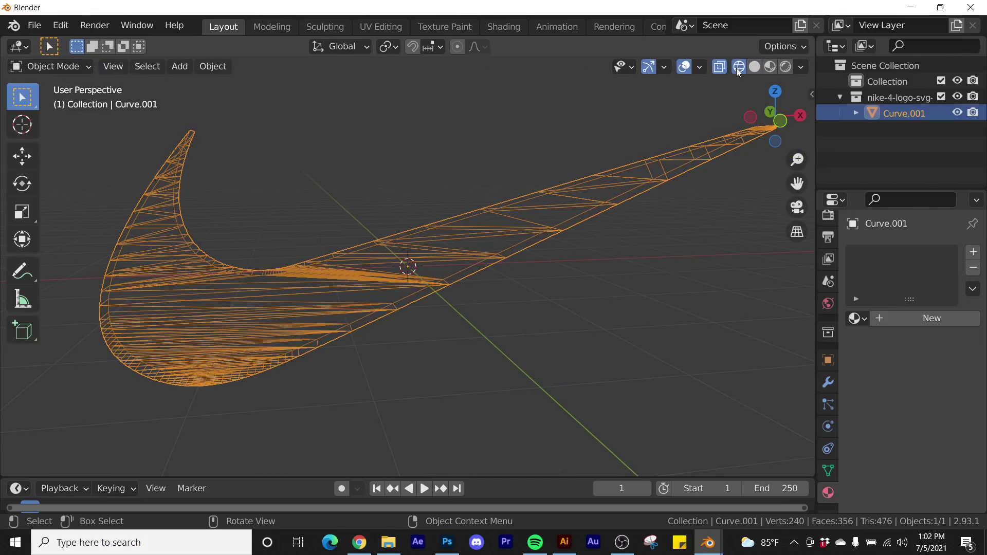
{"action": "middle_click_drag", "start_coordinate": [288, 334], "coordinate": [353, 301]}
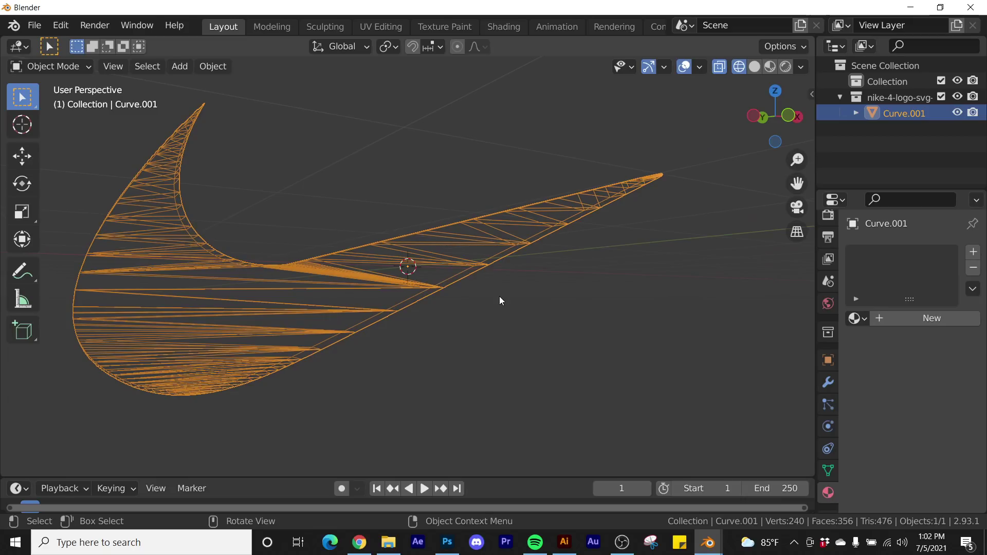
Add a Remesh modifier in Sharp mode with Octree Depth 6.
{"action": "left_click", "coordinate": [828, 382]}
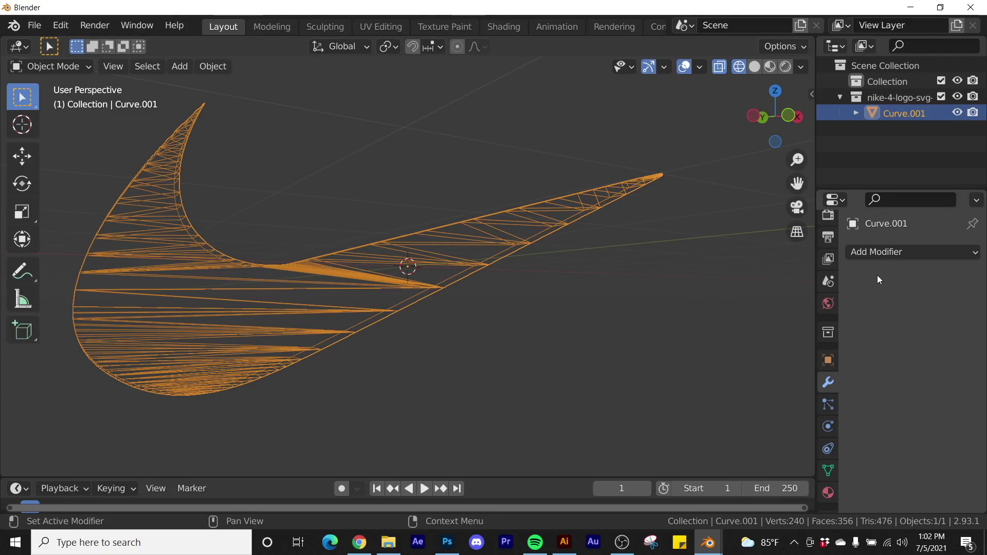
{"action": "left_click", "coordinate": [881, 251]}
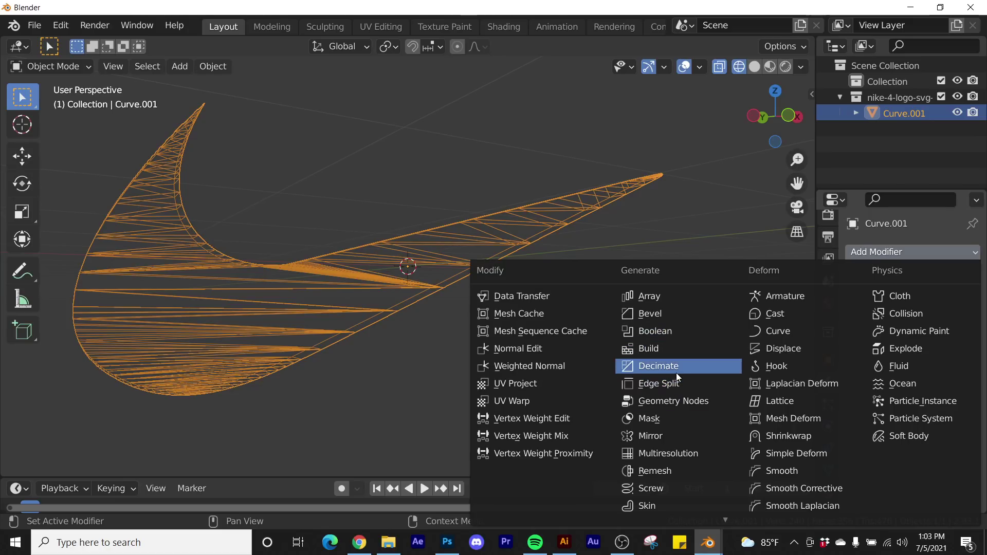
{"action": "left_click", "coordinate": [659, 472]}
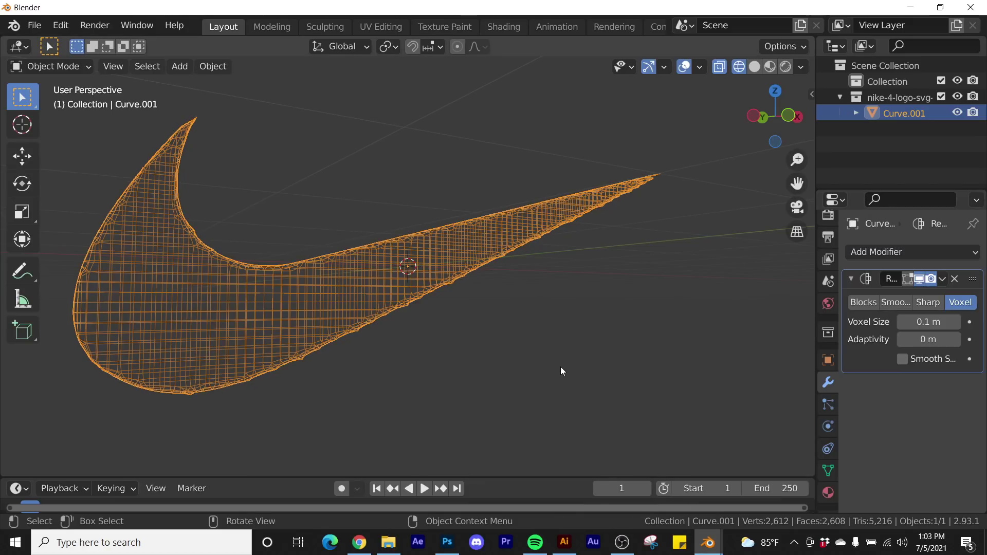
{"action": "left_click", "coordinate": [939, 305]}
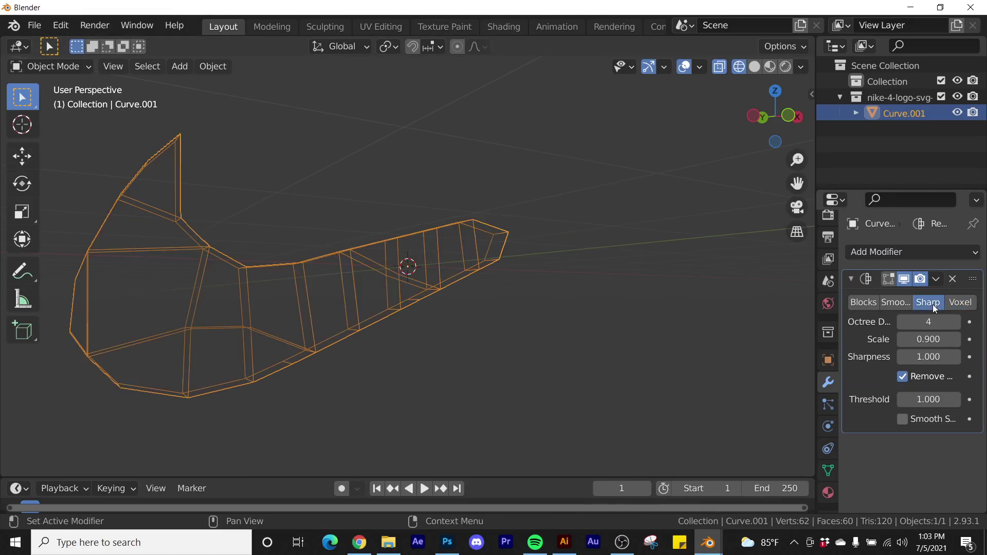
{"action": "left_click", "coordinate": [954, 322]}
{"action": "left_click", "coordinate": [955, 322]}
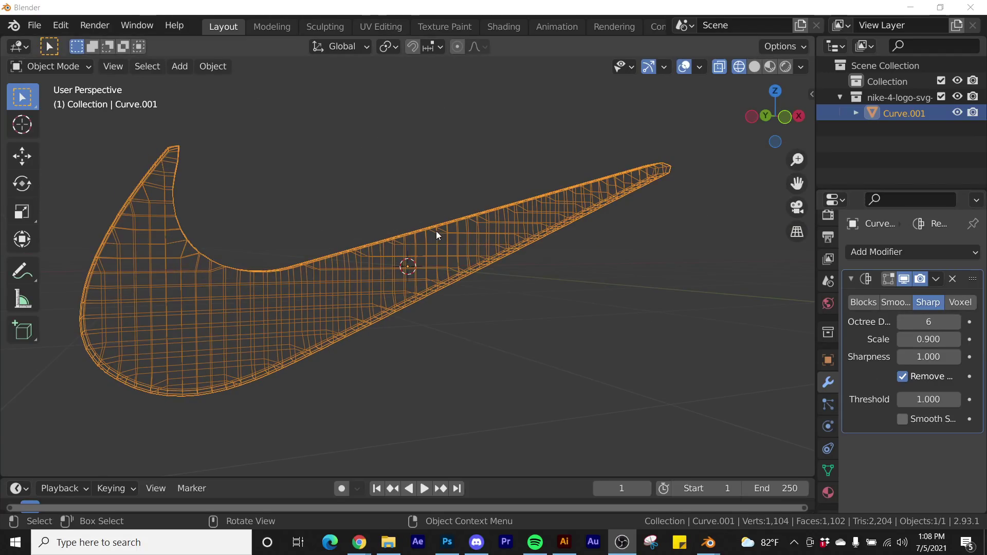
{"action": "middle_click_drag", "start_coordinate": [436, 230], "coordinate": [519, 257]}
{"action": "left_click", "coordinate": [955, 323]}
{"action": "middle_click_drag", "start_coordinate": [617, 309], "coordinate": [678, 327]}
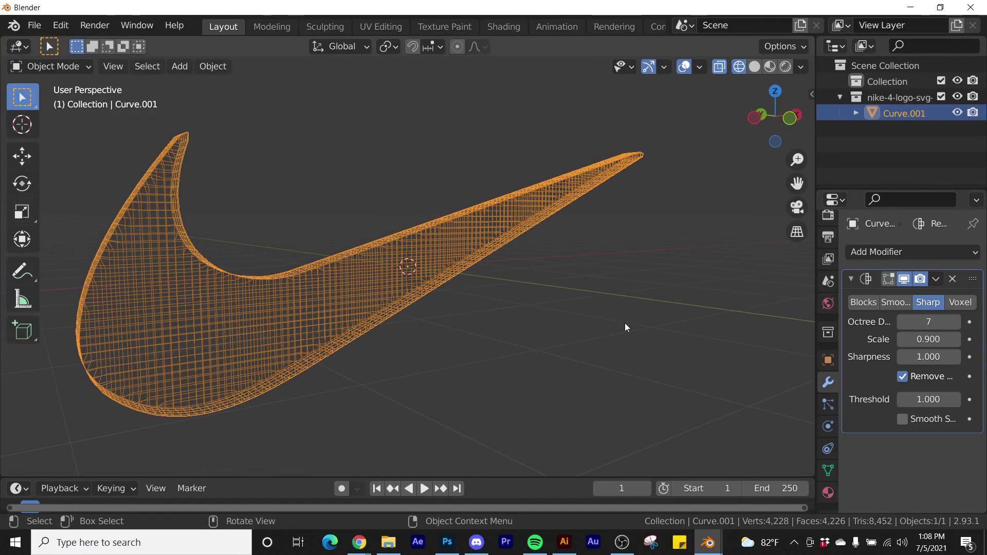
{"action": "left_click", "coordinate": [903, 323]}
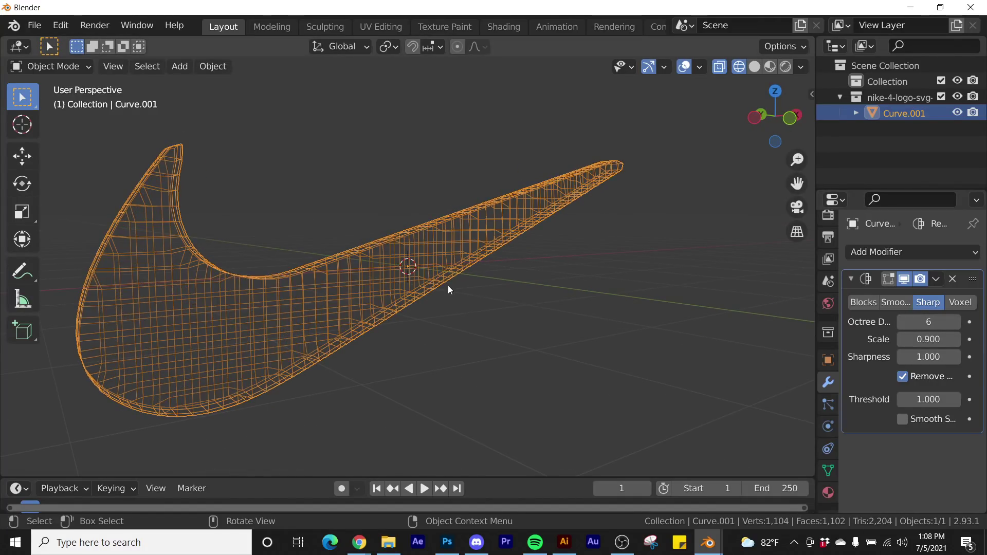
Orbit around the remeshed swoosh to inspect its even grid.
{"action": "middle_click_drag", "start_coordinate": [449, 289], "coordinate": [201, 290]}
{"action": "middle_click_drag", "start_coordinate": [707, 182], "coordinate": [651, 167]}
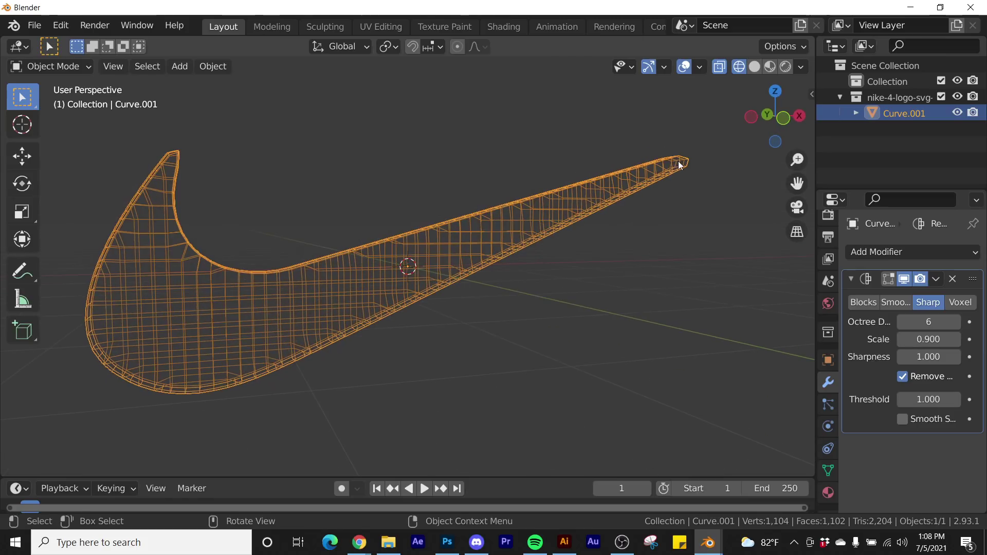
{"action": "middle_click_drag", "start_coordinate": [177, 153], "coordinate": [654, 197]}
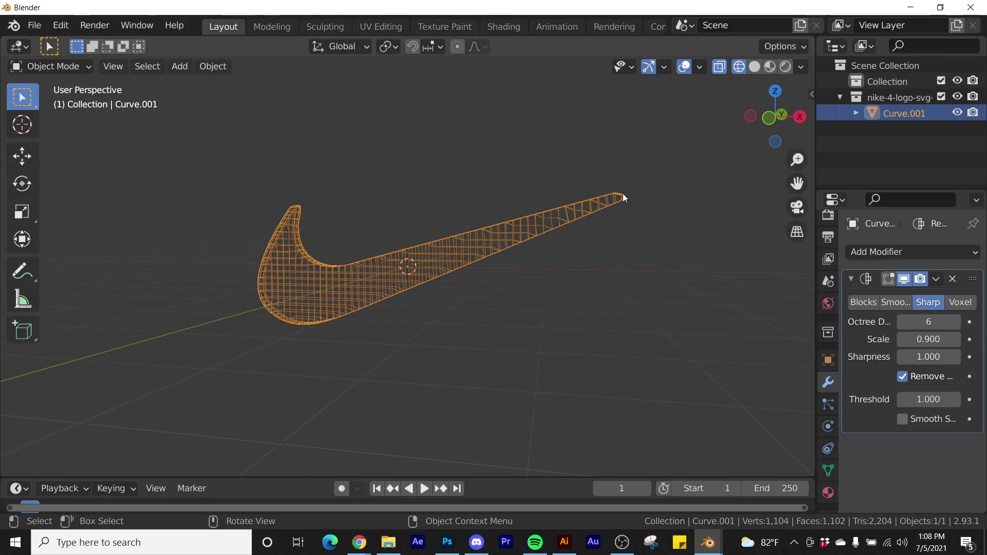
{"action": "scroll", "coordinate": [504, 245], "scroll_direction": "up", "scroll_amount": 3}
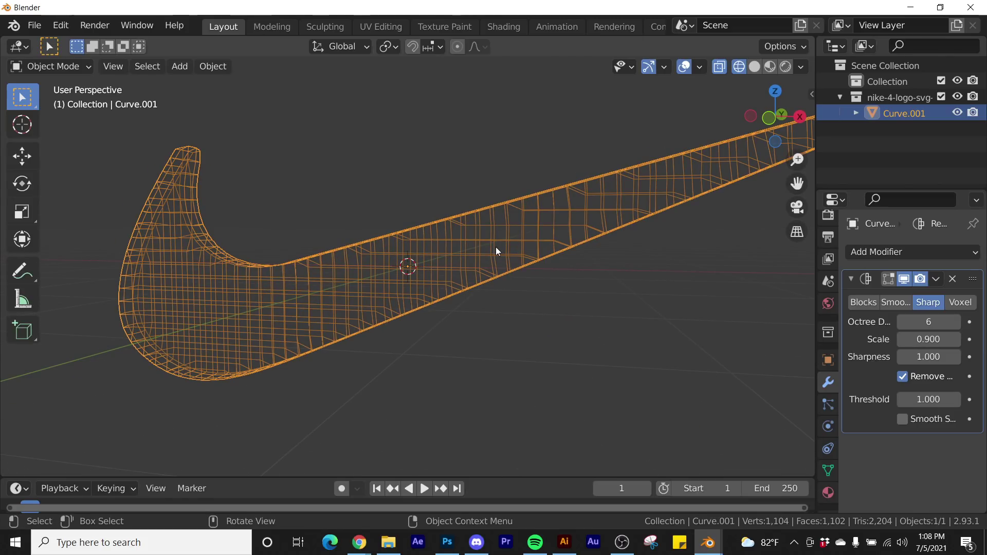
{"action": "middle_click_drag", "start_coordinate": [161, 185], "coordinate": [181, 229]}
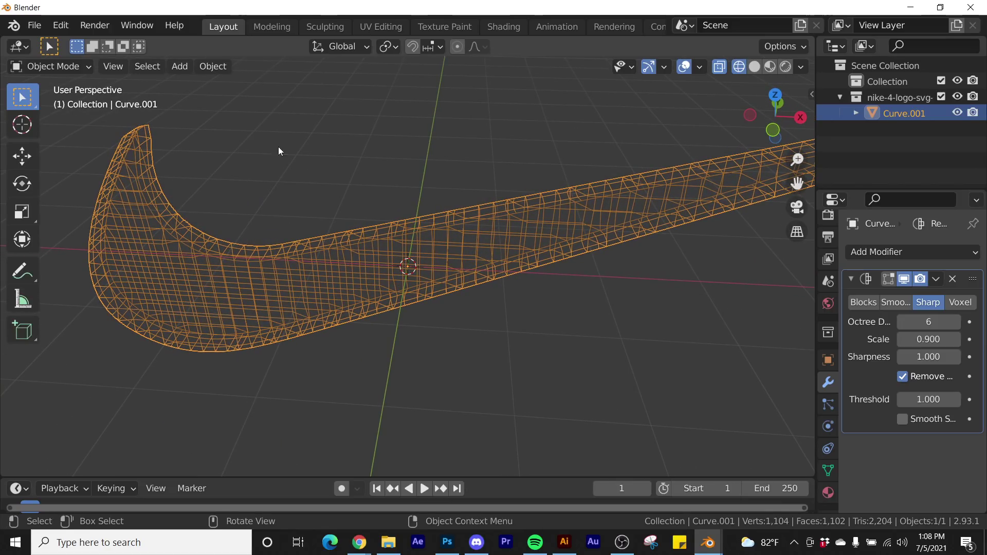
Apply the Remesh modifier, making a 1,104-vertex mesh, and return to Solid shading.
{"action": "left_click", "coordinate": [935, 280]}
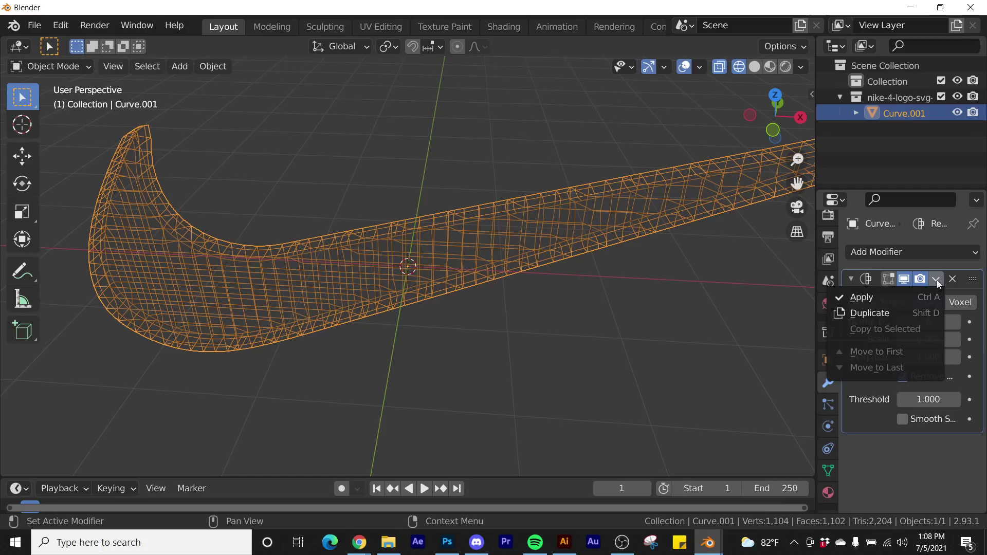
{"action": "left_click", "coordinate": [899, 297]}
{"action": "middle_click_drag", "start_coordinate": [468, 289], "coordinate": [726, 107]}
{"action": "left_click", "coordinate": [754, 67]}
{"action": "mouse_move", "coordinate": [310, 331]}
{"action": "middle_mouse_down"}
{"action": "mouse_move", "coordinate": [431, 304]}
{"action": "mouse_move", "coordinate": [455, 277]}
{"action": "mouse_move", "coordinate": [493, 266]}
{"action": "middle_mouse_up"}
{"action": "key", "text": "Tab"}
{"action": "key", "text": "Tab"}
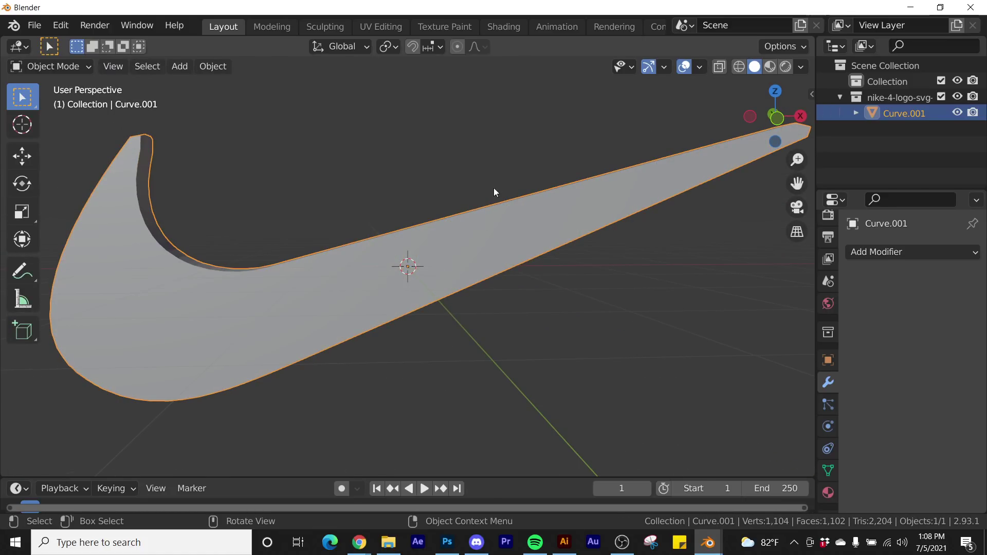
{"action": "scroll", "coordinate": [591, 28], "scroll_direction": "down", "scroll_amount": 8}
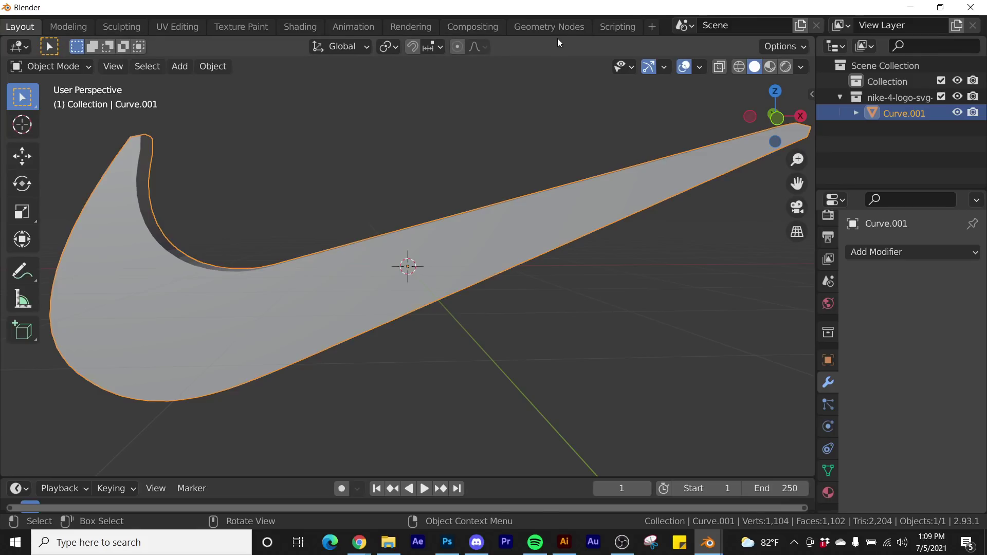
Switch to the Geometry Nodes workspace and split off a second spreadsheet area.
{"action": "left_click", "coordinate": [545, 24]}
{"action": "middle_click_drag", "start_coordinate": [565, 152], "coordinate": [417, 269]}
{"action": "left_click_drag", "start_coordinate": [337, 282], "coordinate": [147, 264]}
{"action": "scroll", "coordinate": [478, 160], "scroll_direction": "up", "scroll_amount": 3}
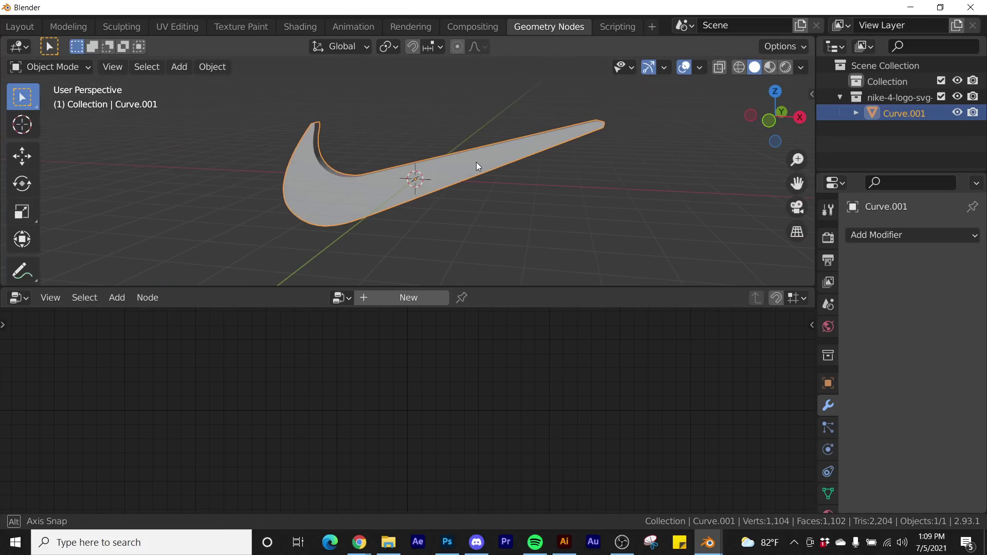
{"action": "scroll", "coordinate": [501, 150], "scroll_direction": "up", "scroll_amount": 1}
Add an Ico Sphere and raise its Subdivisions to 4.
{"action": "key", "text": "shift+a"}
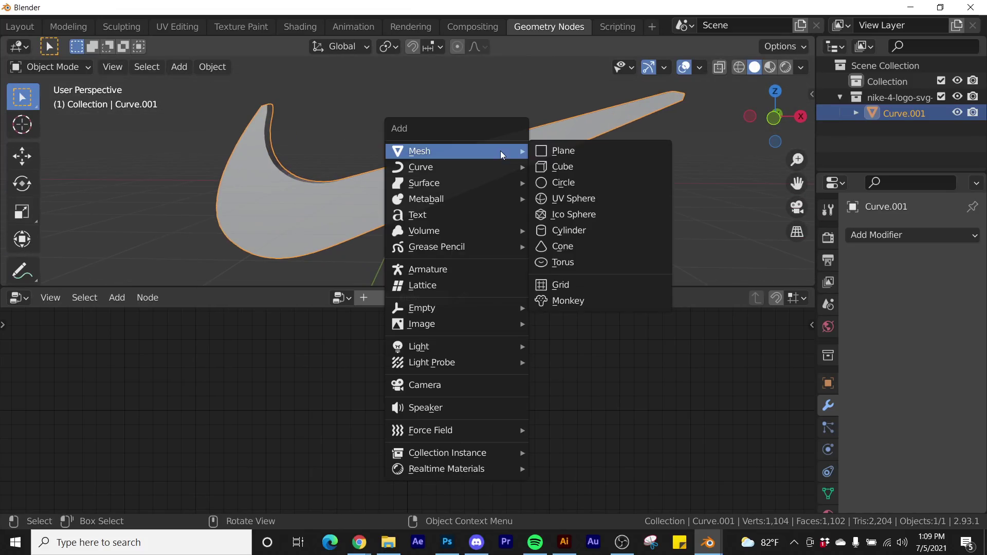
{"action": "left_click", "coordinate": [600, 215]}
{"action": "scroll", "coordinate": [516, 171], "scroll_direction": "down", "scroll_amount": 3}
{"action": "left_click", "coordinate": [164, 272]}
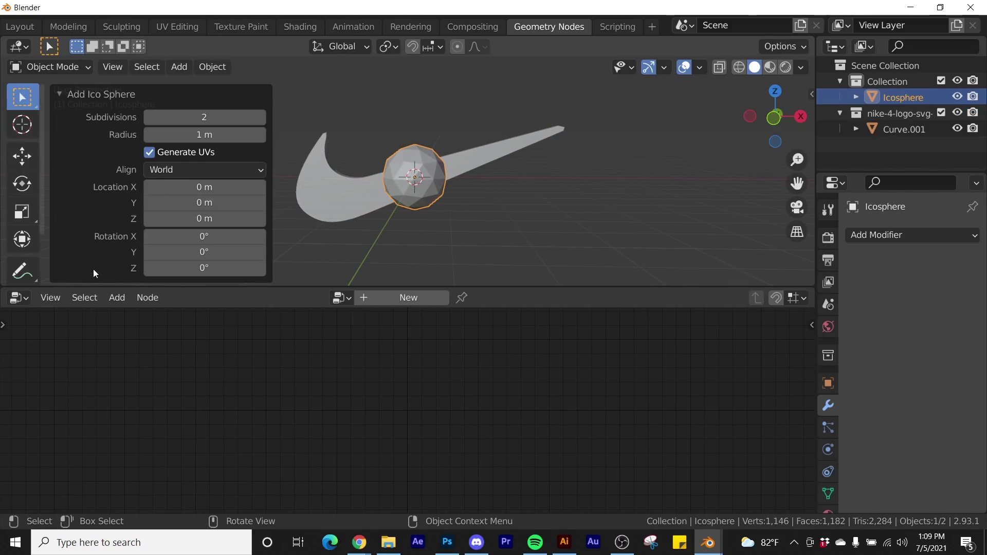
{"action": "left_click", "coordinate": [261, 118]}
{"action": "left_click", "coordinate": [258, 118]}
{"action": "left_click", "coordinate": [55, 92]}
{"action": "scroll", "coordinate": [383, 167], "scroll_direction": "up", "scroll_amount": 4}
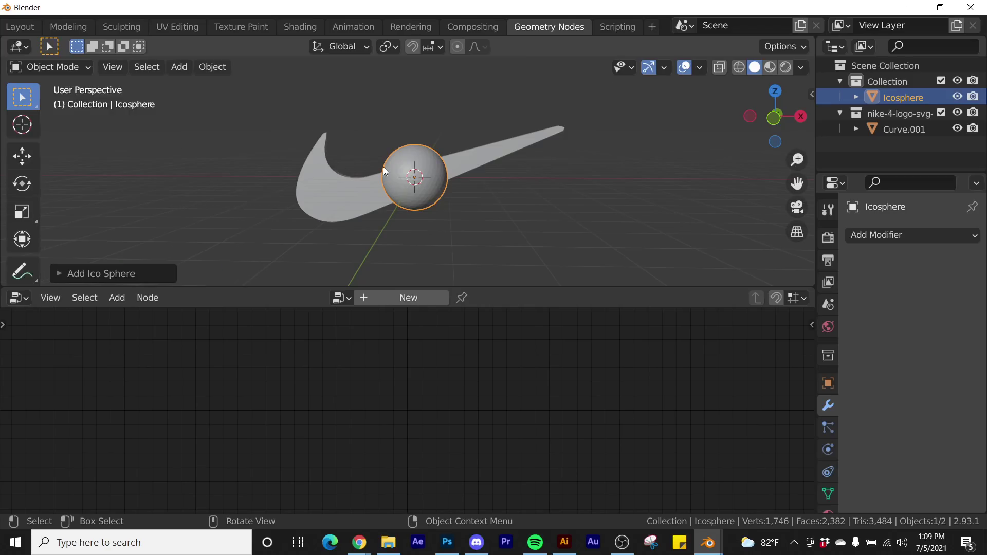
Shade the icosphere smooth and move it far to the right of the swoosh.
{"action": "right_click", "coordinate": [435, 155]}
{"action": "right_click", "coordinate": [421, 126]}
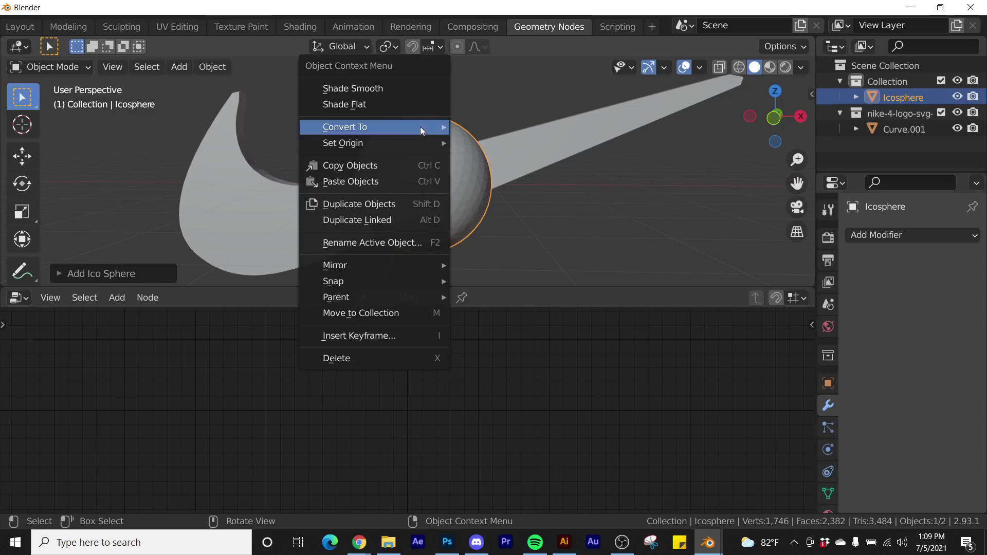
{"action": "left_click", "coordinate": [399, 92]}
{"action": "scroll", "coordinate": [436, 156], "scroll_direction": "down", "scroll_amount": 4}
{"action": "key", "text": "g"}
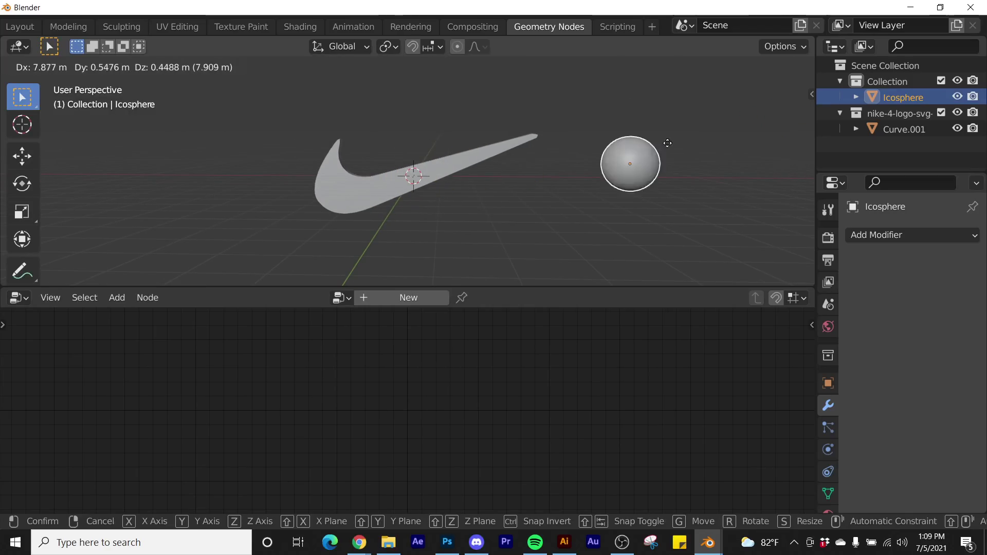
{"action": "left_click", "coordinate": [148, 179]}
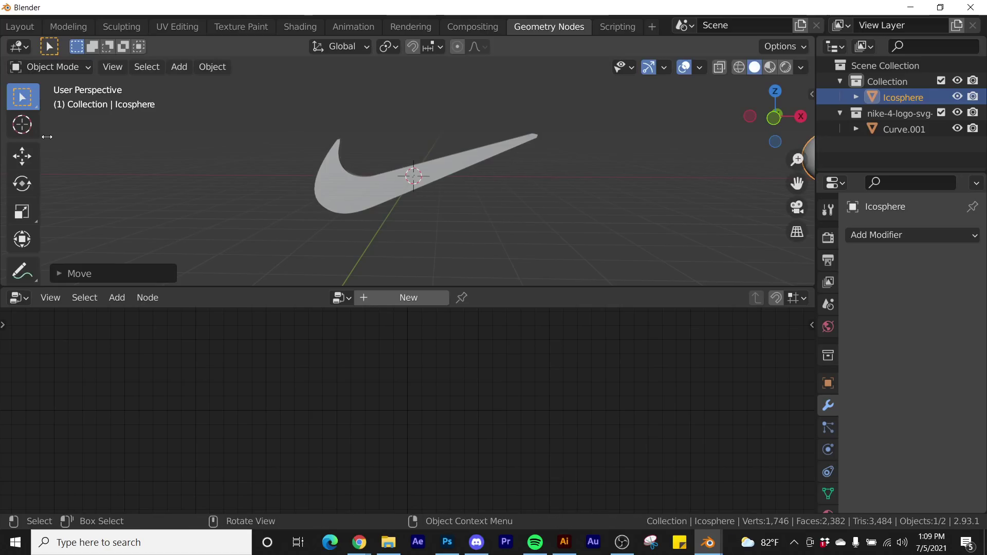
{"action": "scroll", "coordinate": [512, 162], "scroll_direction": "up", "scroll_amount": 3}
Create a node tree on the swoosh with a Point Instance node set to Icosphere.
{"action": "left_click", "coordinate": [507, 166]}
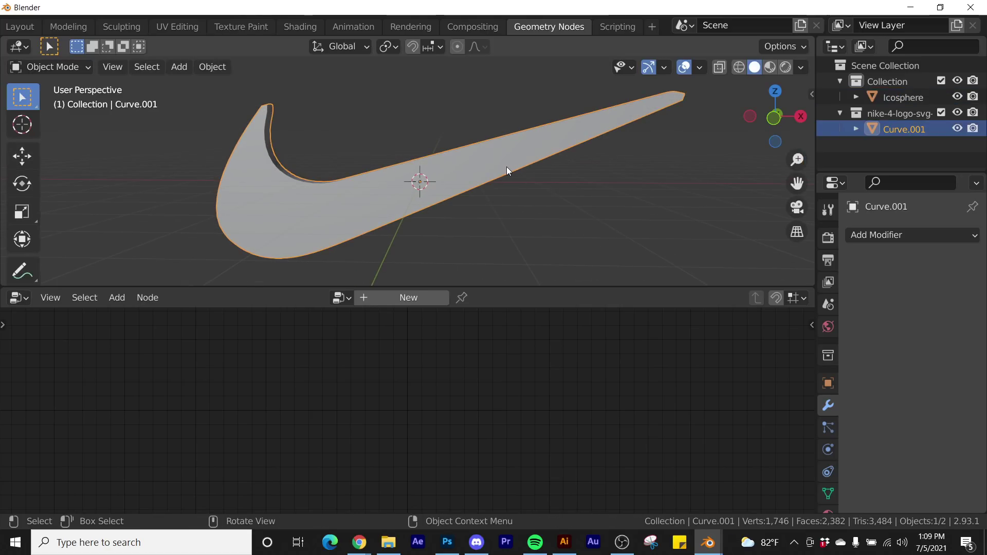
{"action": "left_click", "coordinate": [408, 299]}
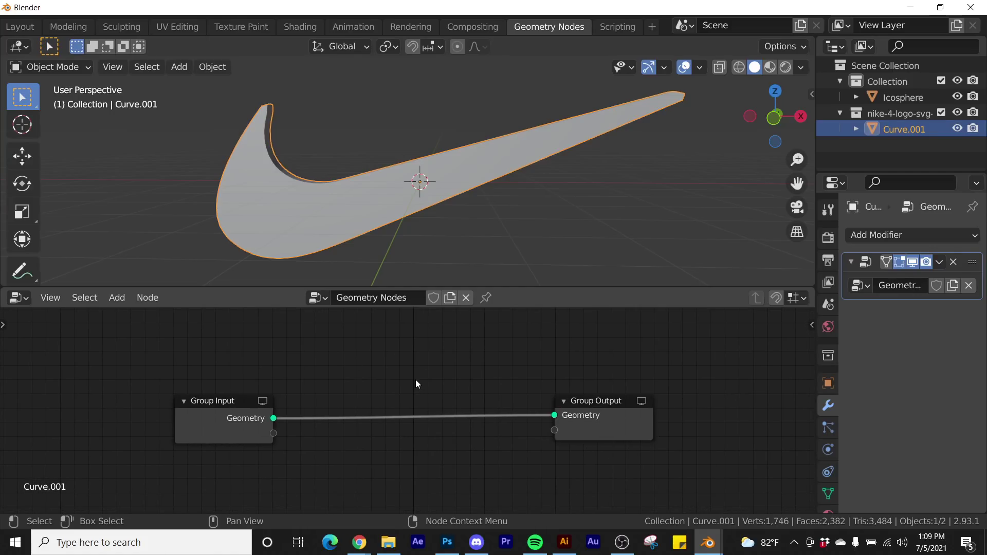
{"action": "key", "text": "shift+a"}
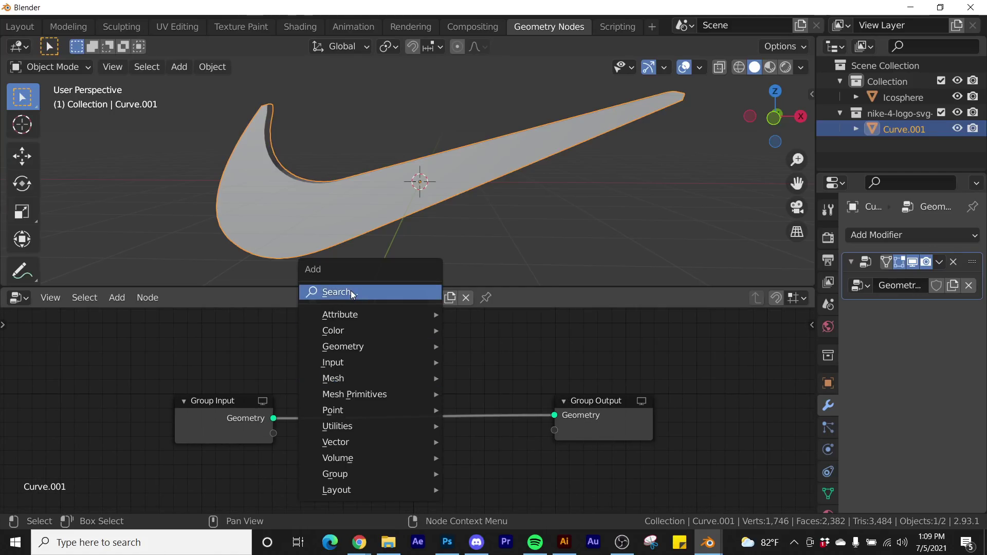
{"action": "left_click", "coordinate": [350, 291]}
{"action": "type", "text": "point"}
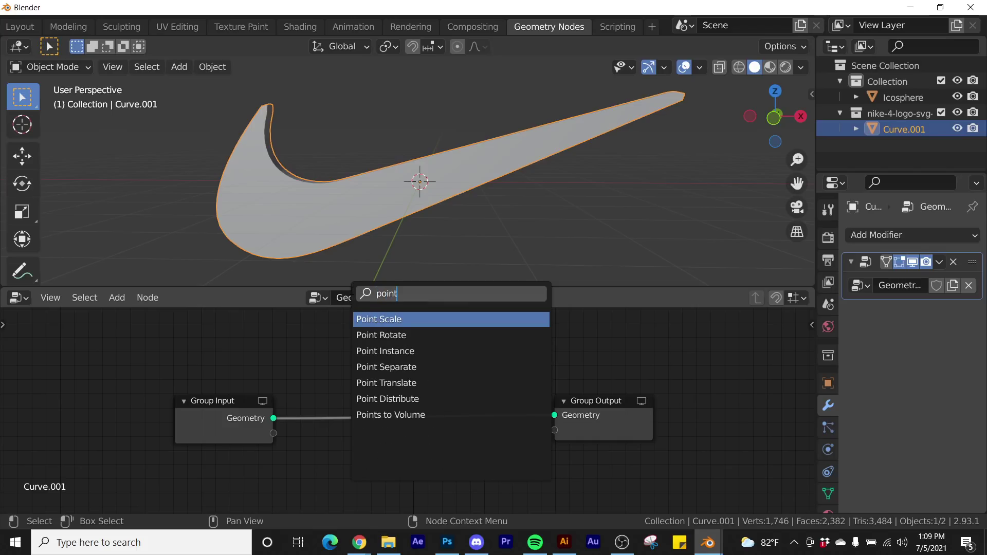
{"action": "left_click", "coordinate": [386, 351]}
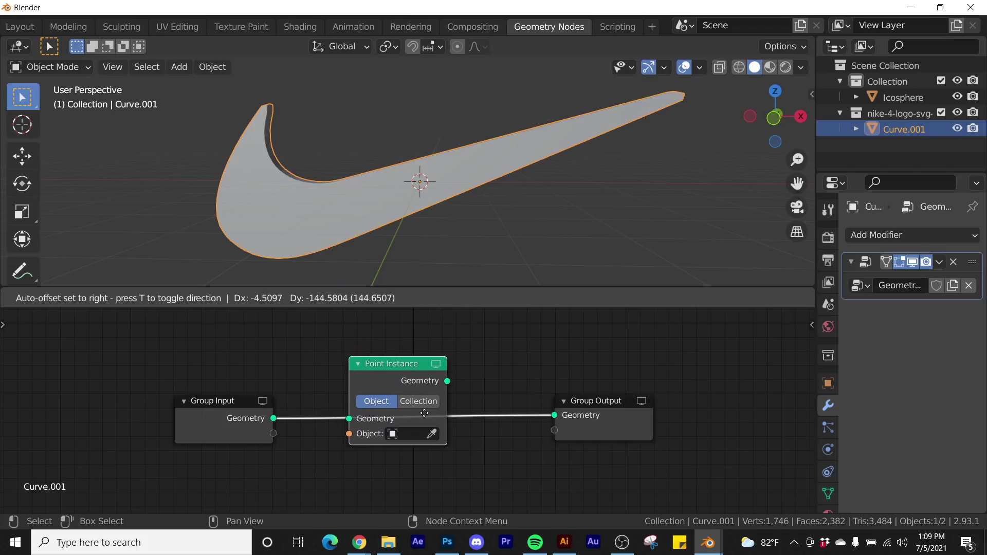
{"action": "left_click", "coordinate": [424, 413]}
{"action": "left_click", "coordinate": [409, 433]}
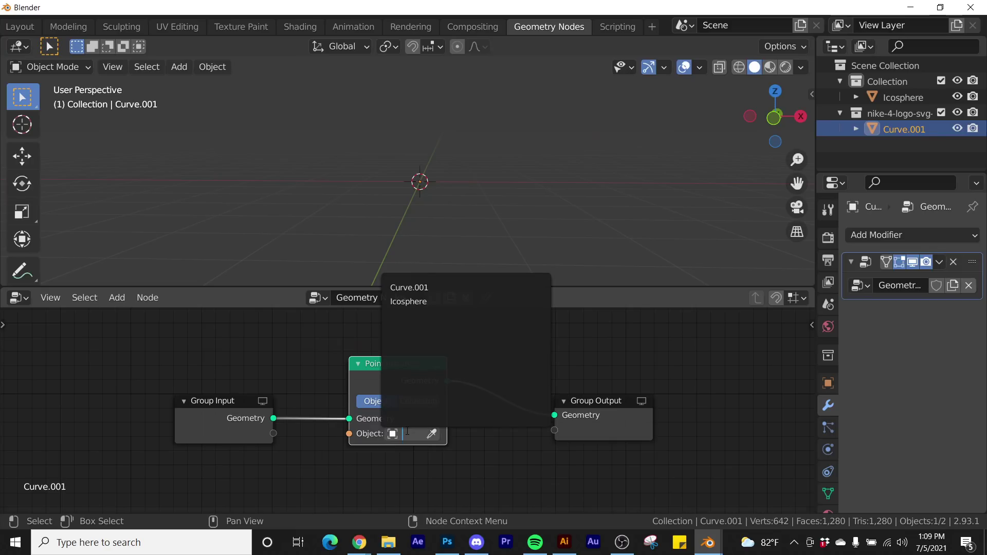
{"action": "left_click", "coordinate": [414, 302]}
{"action": "mouse_move", "coordinate": [396, 172]}
{"action": "middle_mouse_down"}
{"action": "mouse_move", "coordinate": [677, 144]}
{"action": "mouse_move", "coordinate": [394, 181]}
{"action": "middle_mouse_up"}
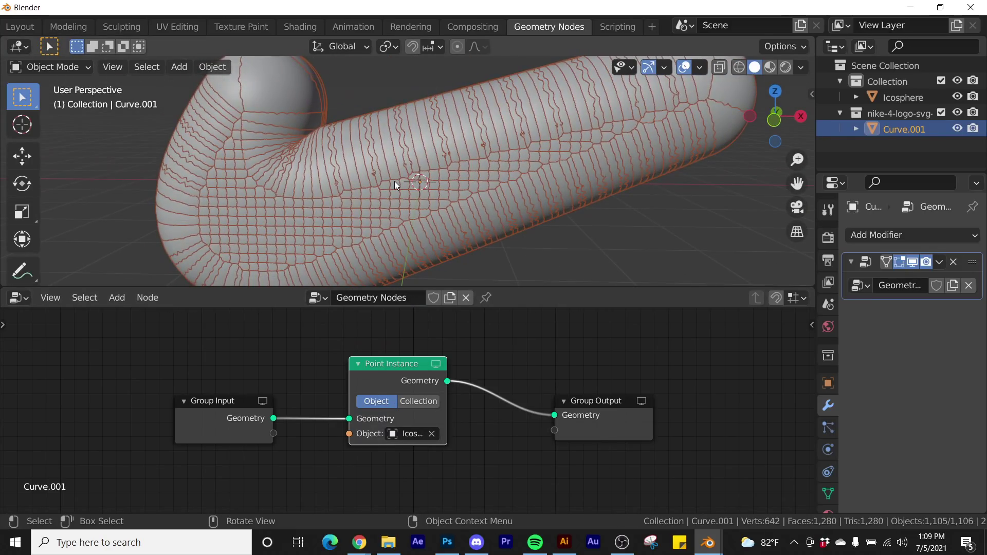
Insert a Point Scale node between Group Input and Point Instance.
{"action": "key", "text": "shift+a"}
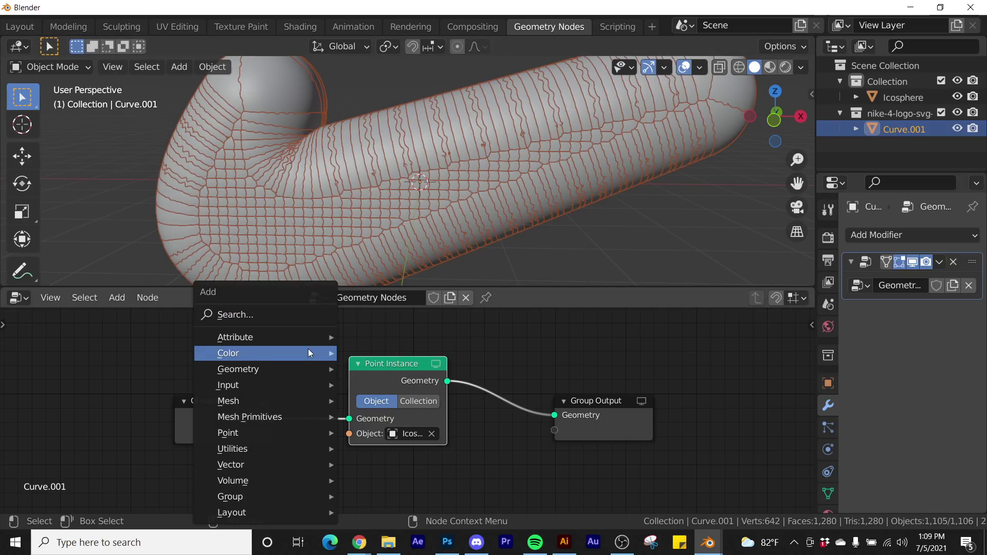
{"action": "left_click", "coordinate": [261, 316]}
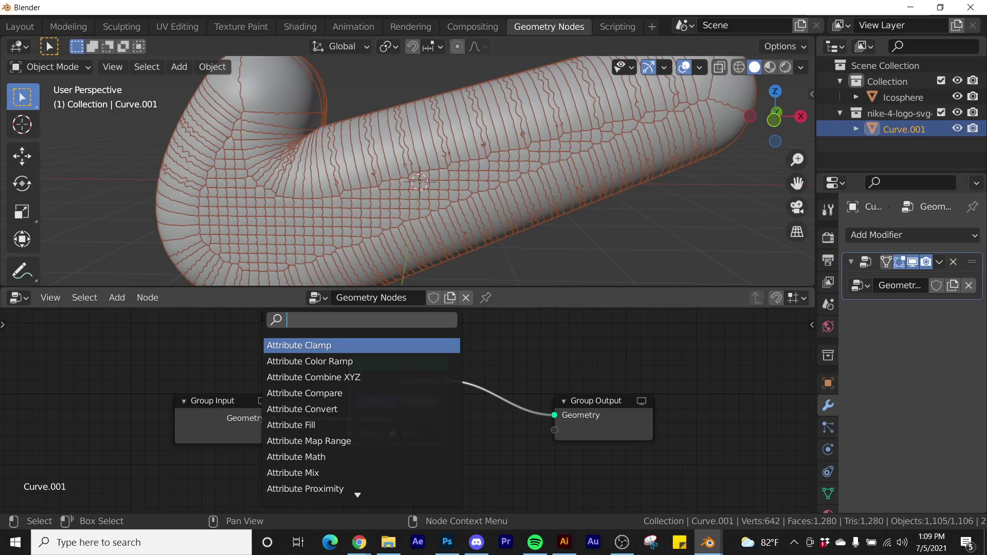
{"action": "type", "text": "scale"}
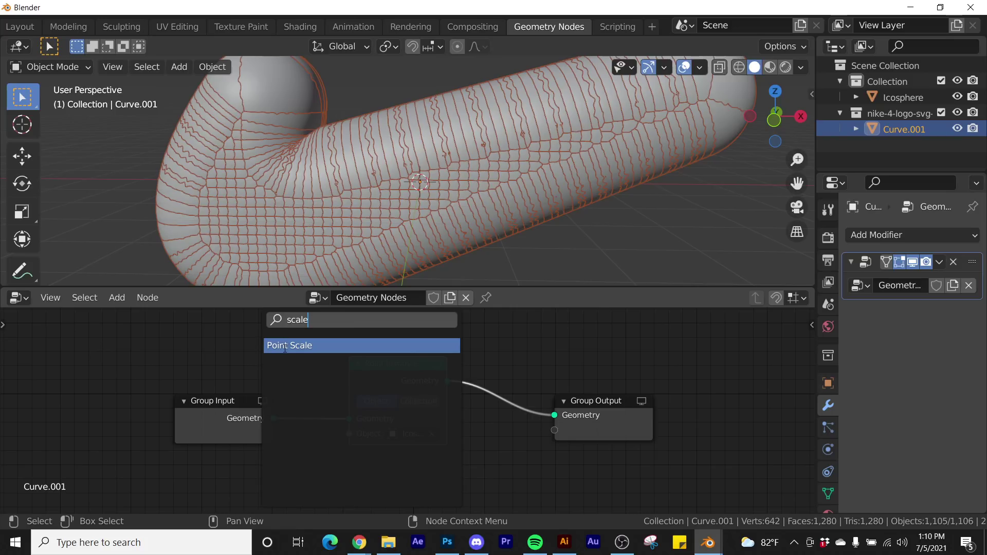
{"action": "key", "text": "Return"}
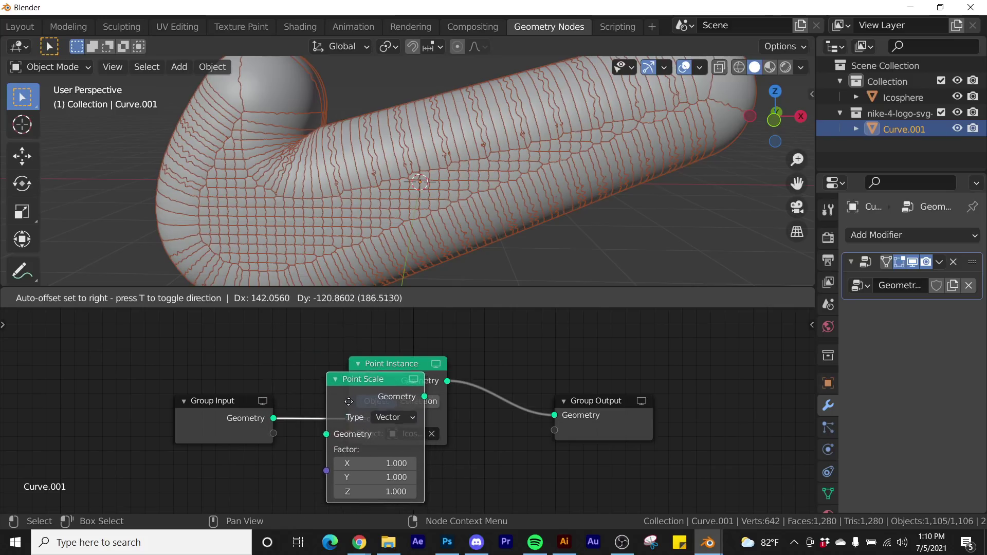
{"action": "left_click", "coordinate": [339, 388]}
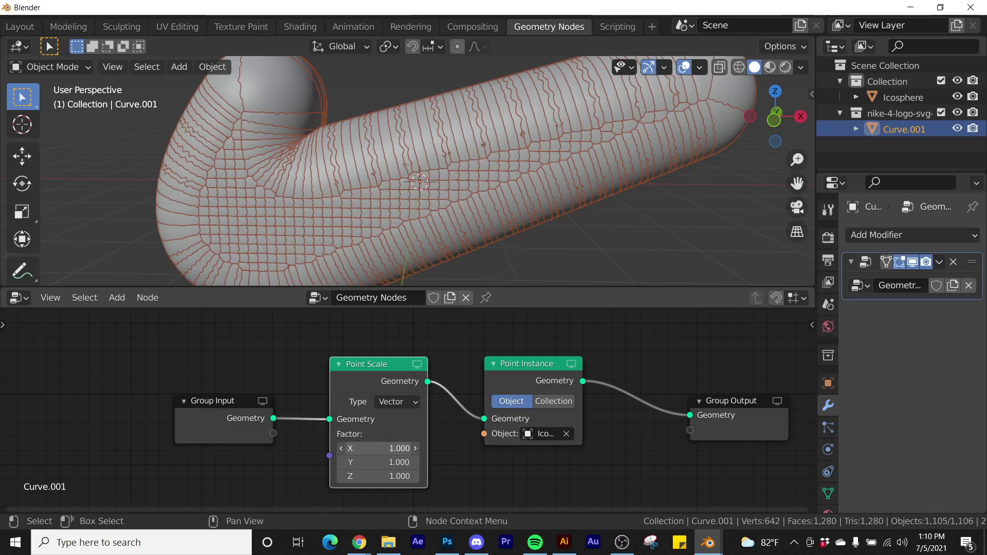
Set the Point Scale factor to 0.02 so the instanced spheres become tiny dots.
{"action": "left_click_drag", "start_coordinate": [378, 449], "coordinate": [342, 476]}
{"action": "key", "text": "ctrl+z"}
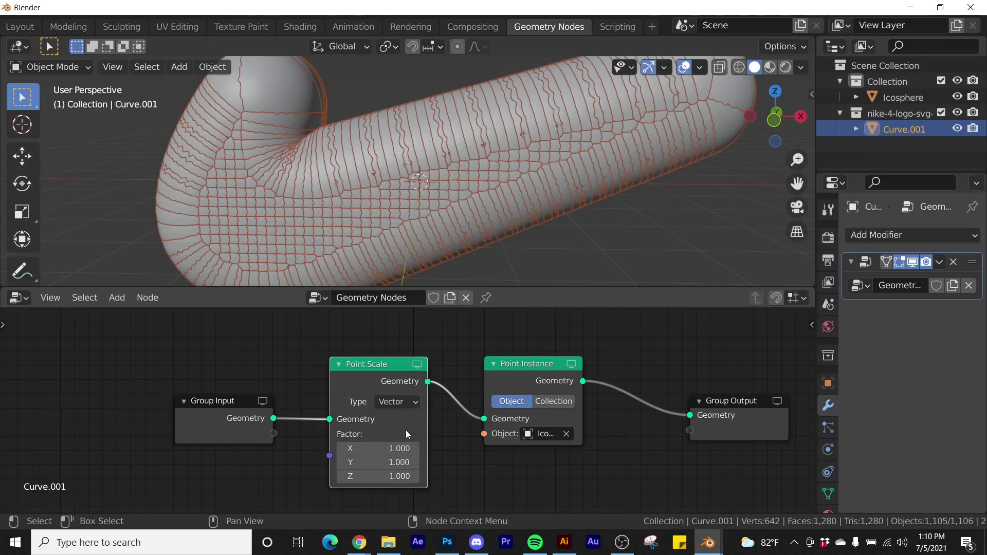
{"action": "left_click", "coordinate": [387, 448]}
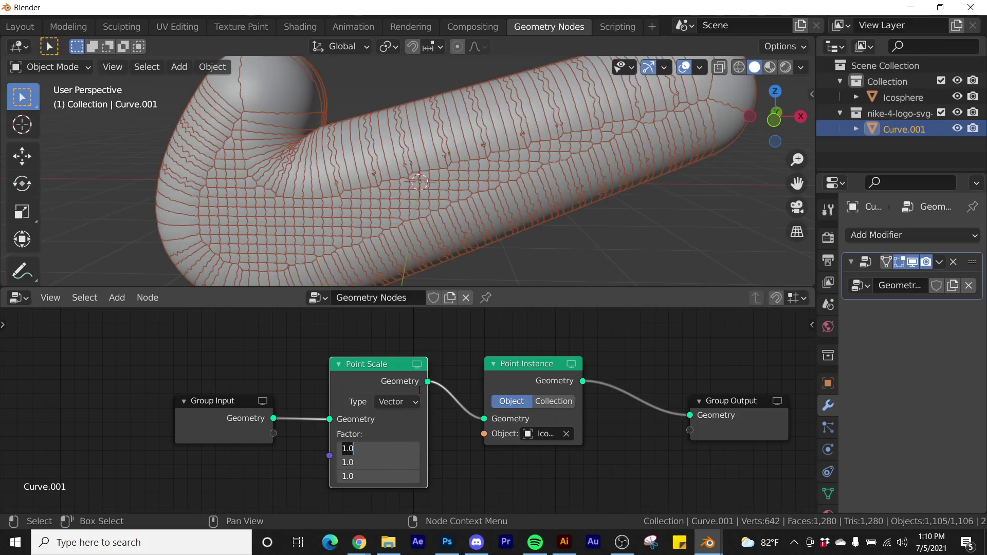
{"action": "type", "text": "0.02"}
{"action": "key", "text": "Return"}
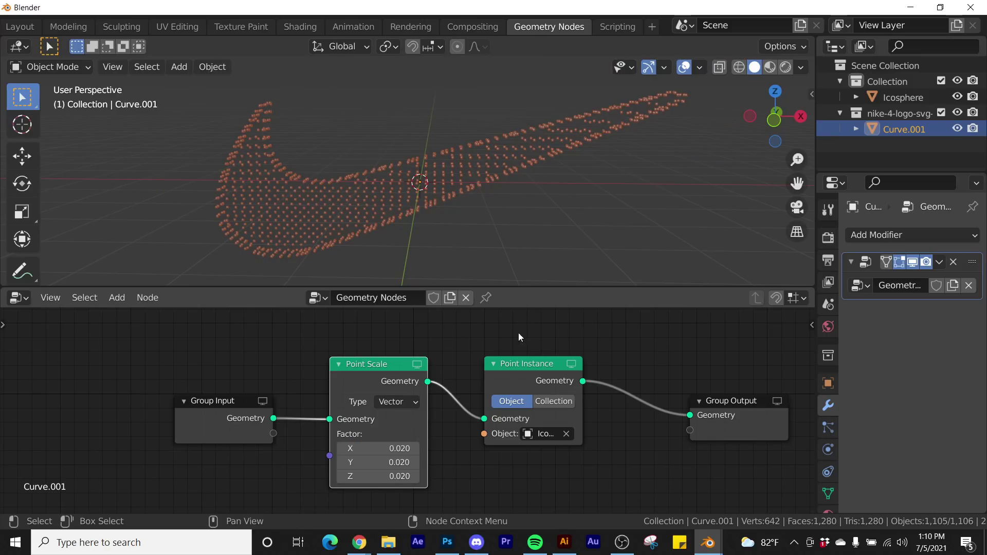
{"action": "middle_click_drag", "start_coordinate": [529, 185], "coordinate": [441, 205]}
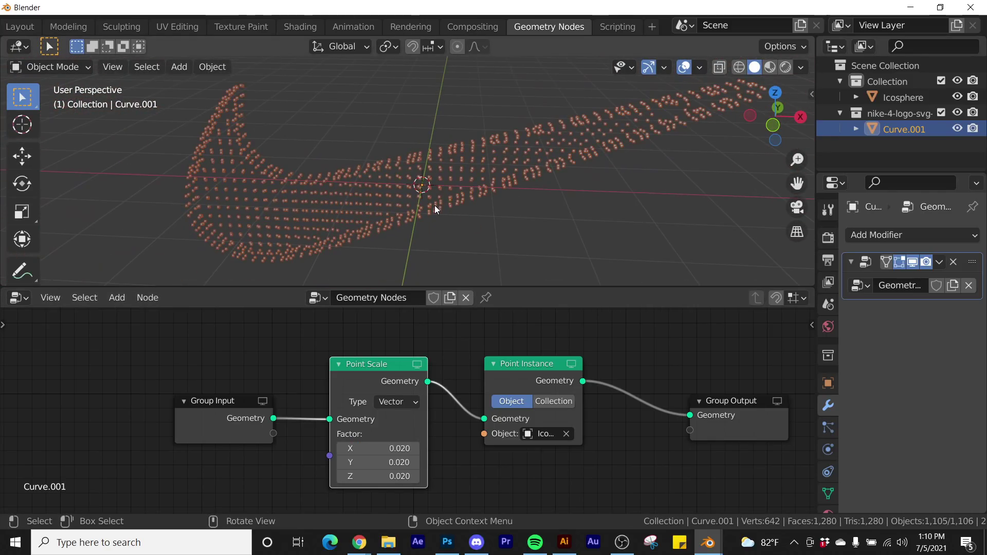
Orbit around the sphere swoosh and reselect Curve.001 to show its node tree.
{"action": "scroll", "coordinate": [548, 359], "scroll_direction": "down", "scroll_amount": 2}
{"action": "middle_click_drag", "start_coordinate": [519, 231], "coordinate": [347, 199]}
{"action": "middle_click_drag", "start_coordinate": [403, 185], "coordinate": [683, 113]}
{"action": "left_click", "coordinate": [682, 114]}
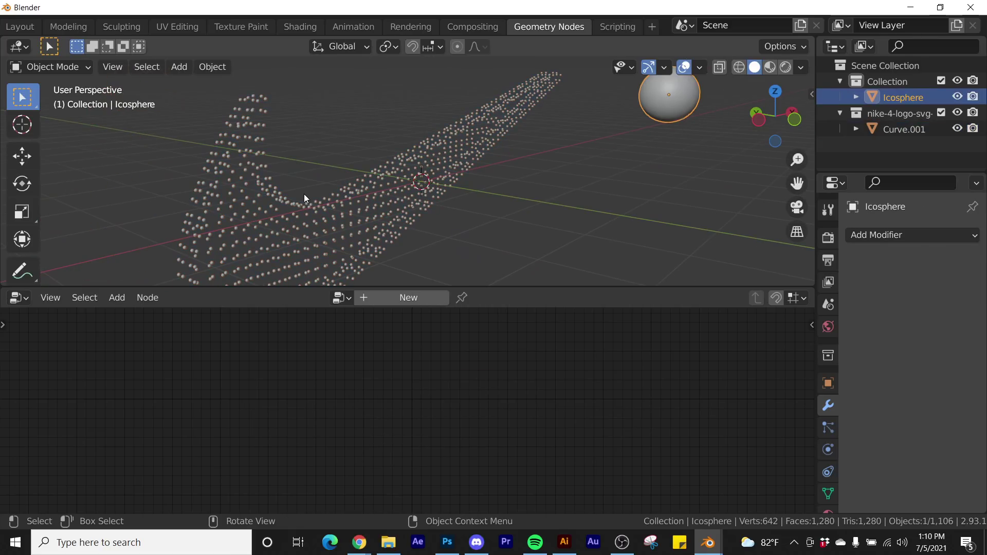
{"action": "middle_click_drag", "start_coordinate": [304, 193], "coordinate": [328, 187]}
{"action": "left_click", "coordinate": [353, 193]}
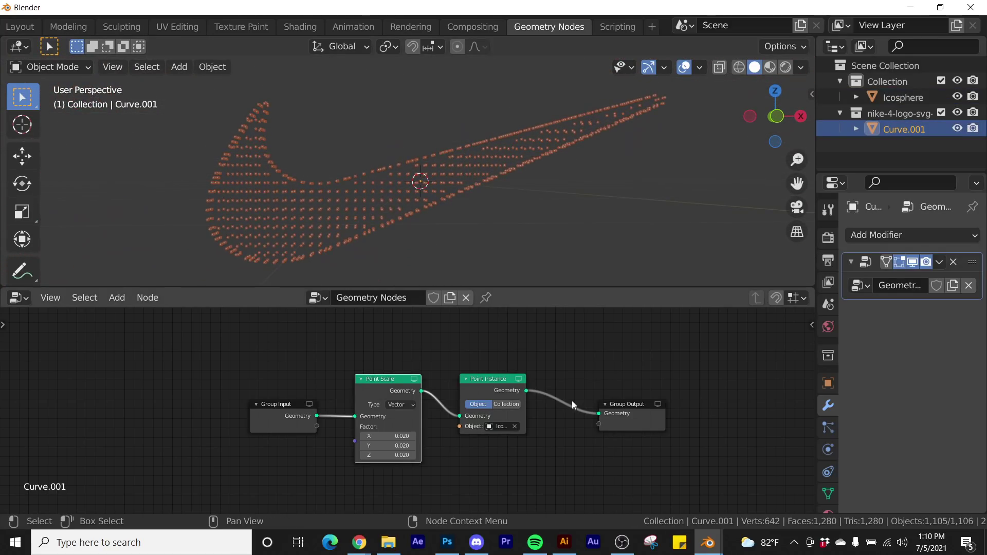
Move Point Instance and Group Output further right to leave room after Point Scale.
{"action": "left_click_drag", "start_coordinate": [697, 351], "coordinate": [471, 456]}
{"action": "key", "text": "g"}
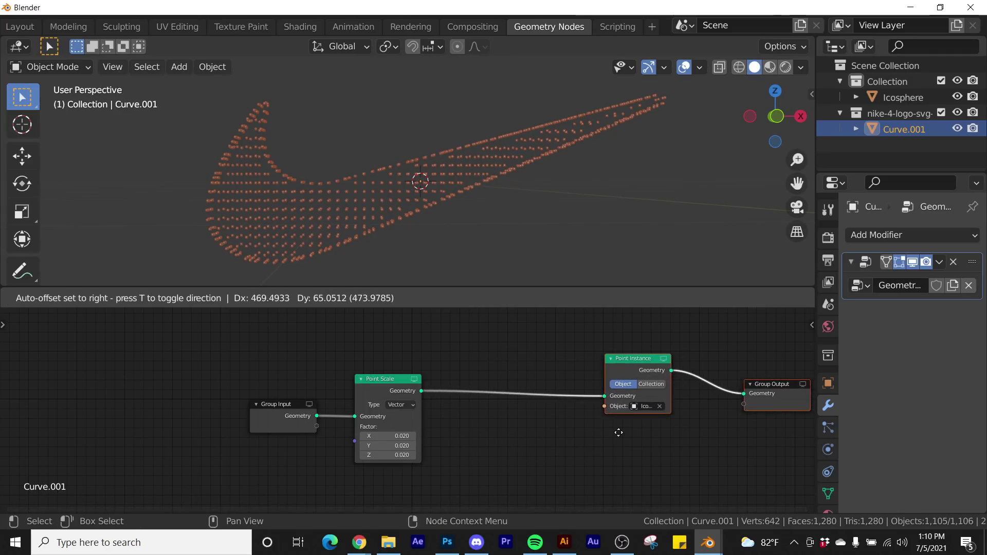
{"action": "left_click", "coordinate": [510, 428]}
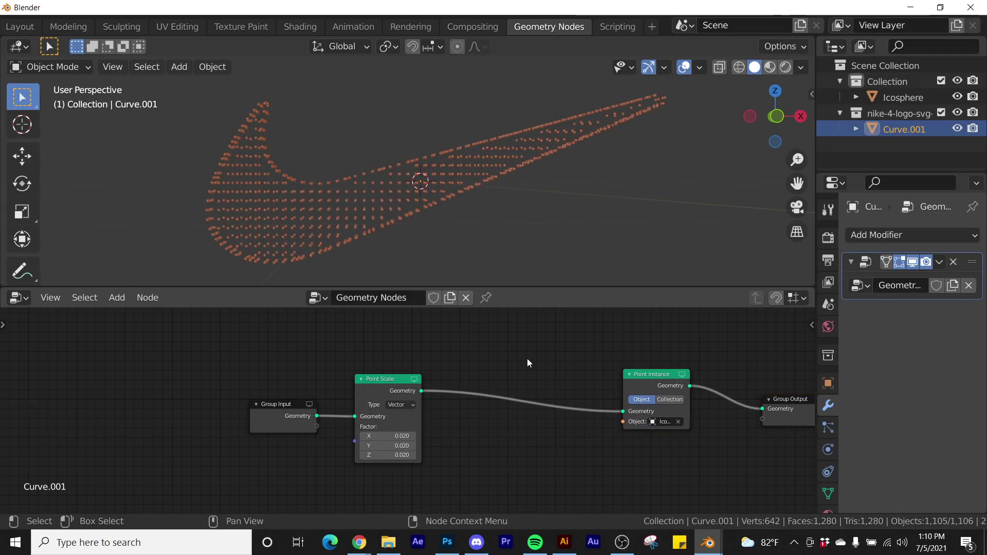
Search the add-node list for 'point' to show the point nodes.
{"action": "key", "text": "shift+a"}
{"action": "left_click", "coordinate": [452, 315]}
{"action": "type", "text": "point"}
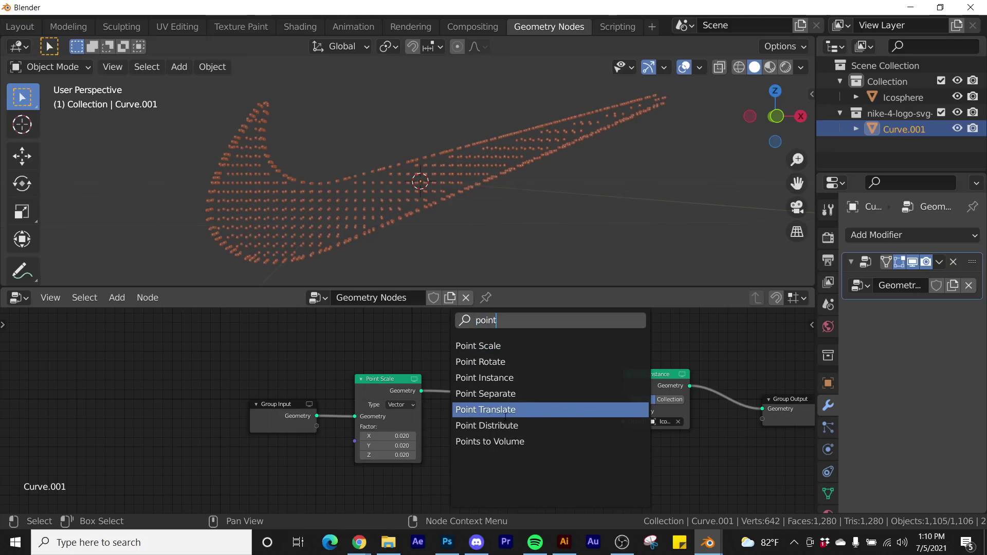
Insert Point Distribute before Point Instance with density 2.400, and set Point Scale to 0.190.
{"action": "left_click", "coordinate": [502, 426]}
{"action": "left_click", "coordinate": [516, 440]}
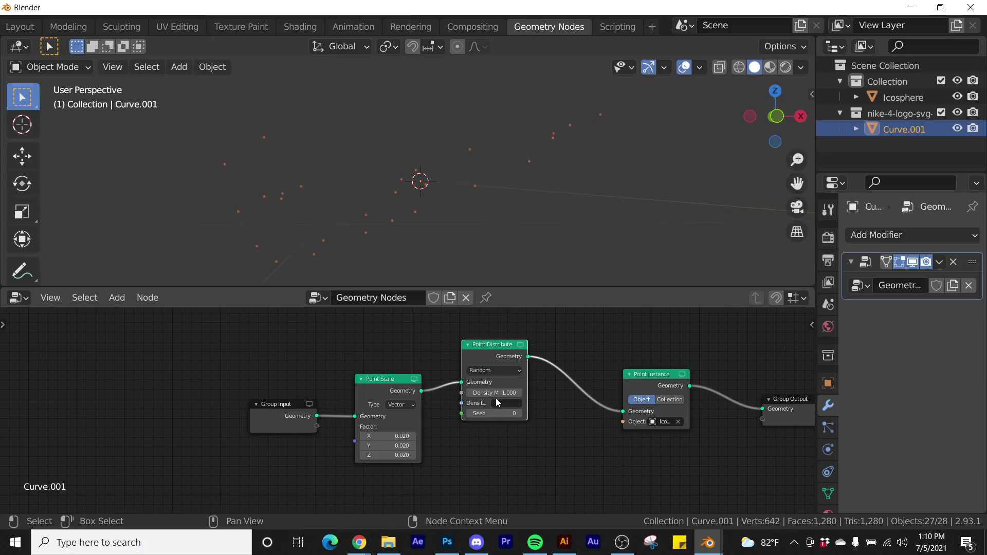
{"action": "left_click_drag", "start_coordinate": [497, 393], "coordinate": [520, 393]}
{"action": "middle_click_drag", "start_coordinate": [319, 184], "coordinate": [368, 216]}
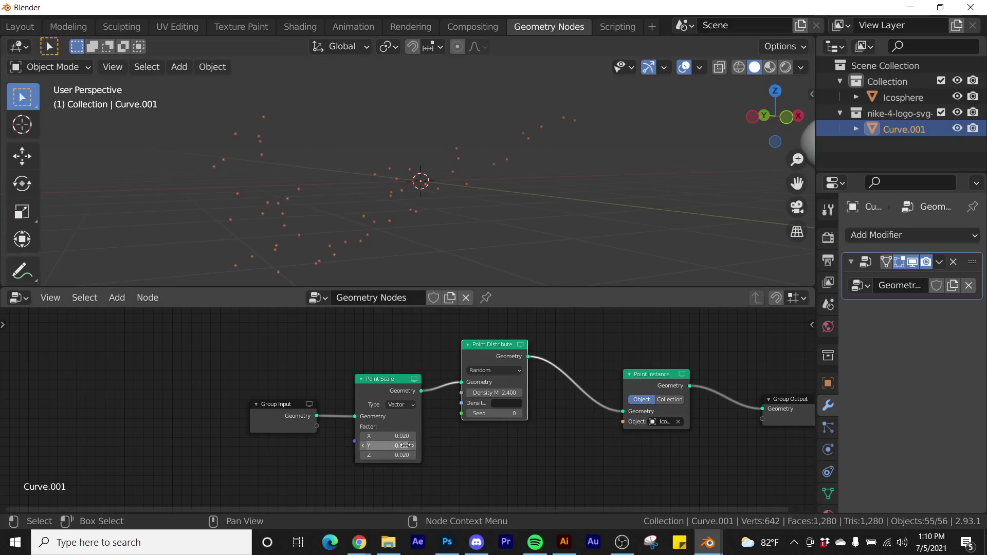
{"action": "left_click_drag", "start_coordinate": [391, 436], "coordinate": [437, 436]}
{"action": "middle_click_drag", "start_coordinate": [454, 252], "coordinate": [407, 180]}
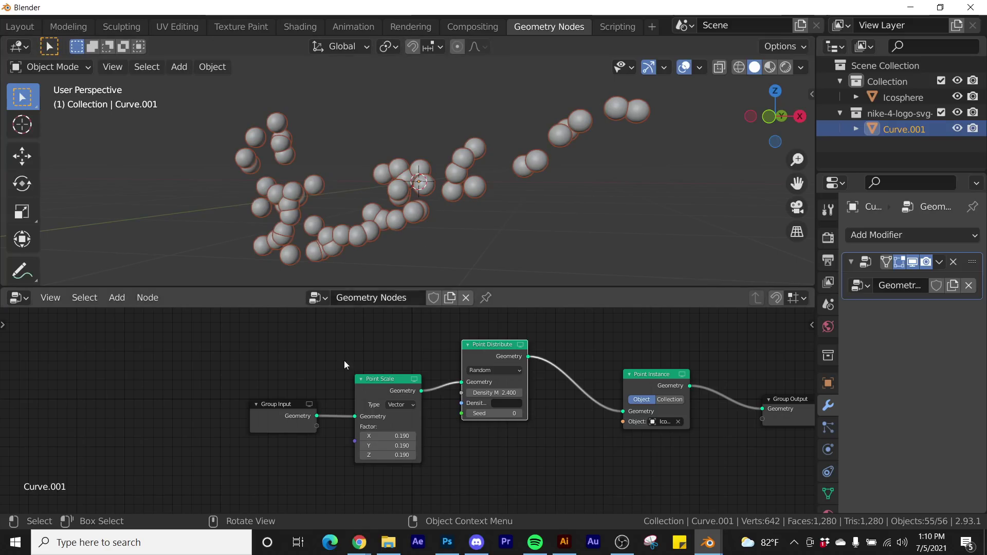
Tidy the node layout, aligning Group Input, Point Scale, Point Distribute and Point Instance.
{"action": "left_click_drag", "start_coordinate": [276, 412], "coordinate": [99, 412]}
{"action": "middle_click_drag", "start_coordinate": [344, 378], "coordinate": [538, 353]}
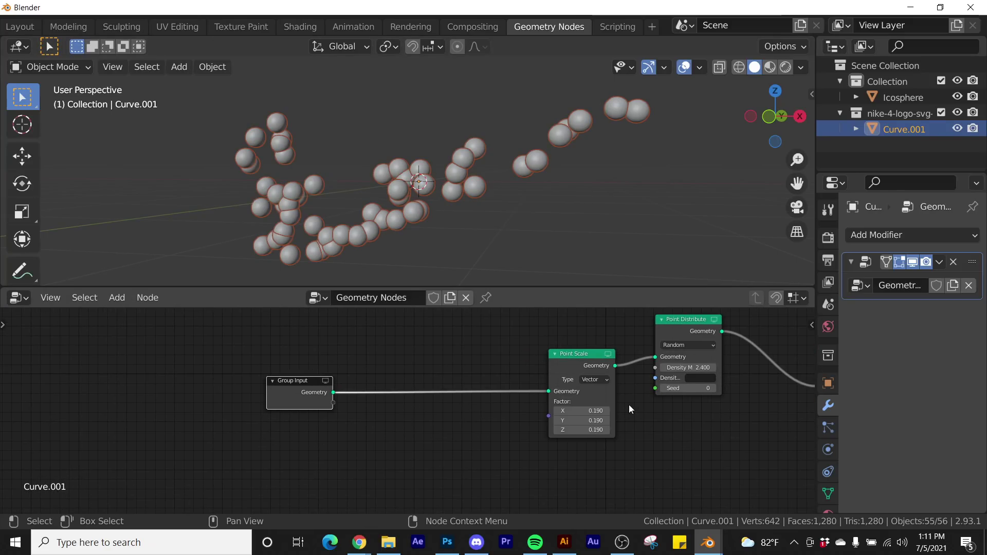
{"action": "middle_click_drag", "start_coordinate": [665, 386], "coordinate": [396, 396]}
{"action": "left_click_drag", "start_coordinate": [418, 341], "coordinate": [440, 366]}
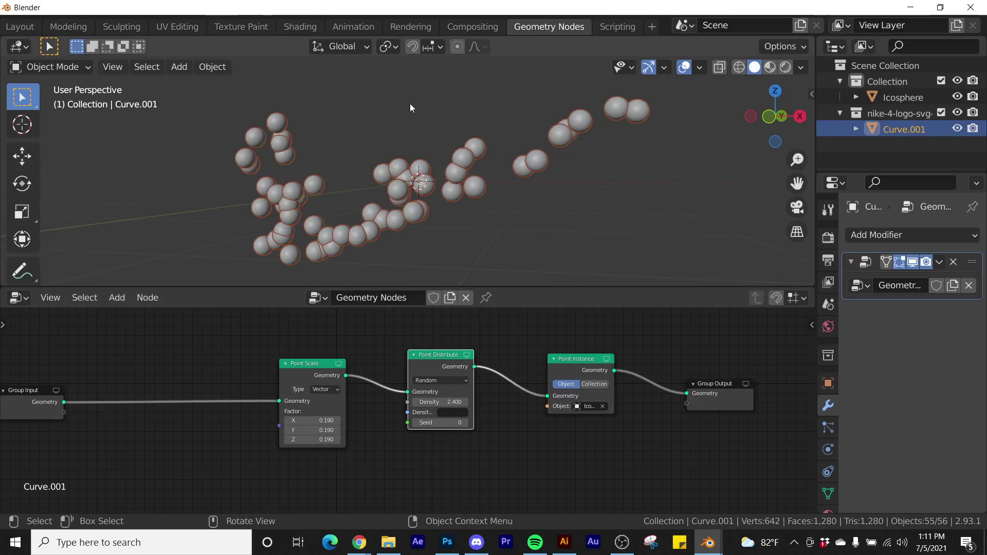
{"action": "middle_click_drag", "start_coordinate": [615, 186], "coordinate": [407, 119]}
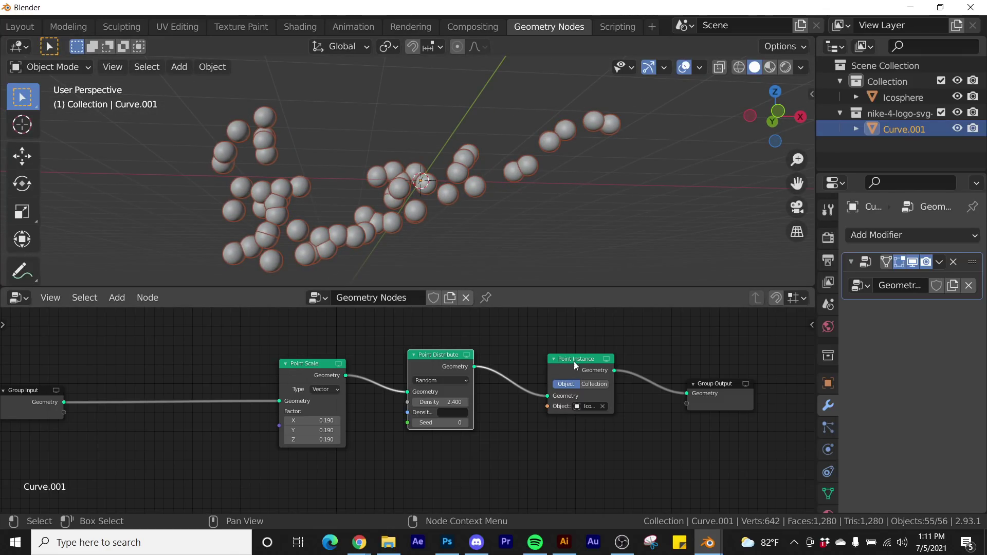
{"action": "left_click_drag", "start_coordinate": [585, 359], "coordinate": [584, 344]}
{"action": "left_click_drag", "start_coordinate": [438, 352], "coordinate": [431, 344]}
{"action": "left_click_drag", "start_coordinate": [308, 363], "coordinate": [303, 354]}
{"action": "middle_click_drag", "start_coordinate": [320, 156], "coordinate": [354, 184]}
{"action": "middle_click_drag", "start_coordinate": [167, 342], "coordinate": [244, 352]}
Open the node search and start a new query, clearing the first letter.
{"action": "key", "text": "shift+a"}
{"action": "left_click", "coordinate": [188, 312]}
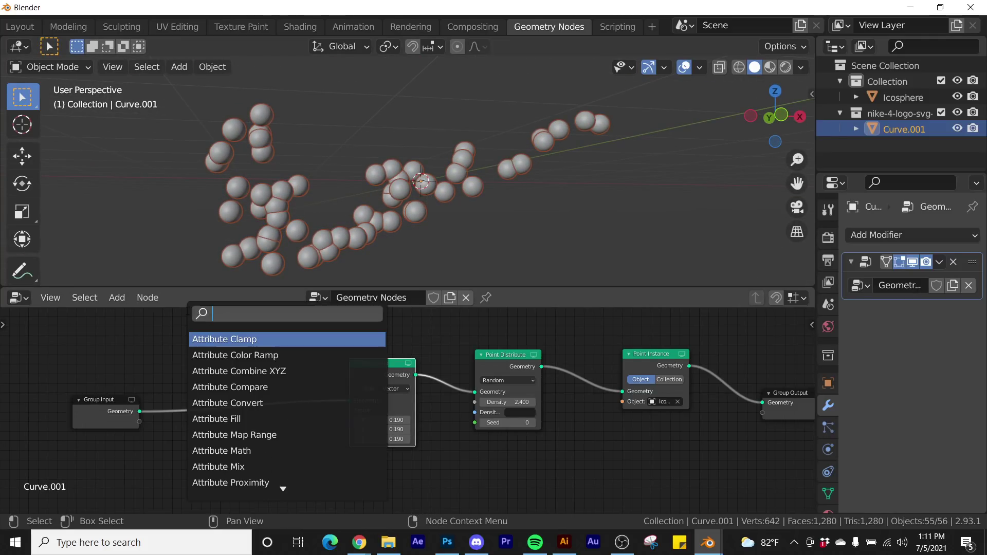
{"action": "type", "text": "r"}
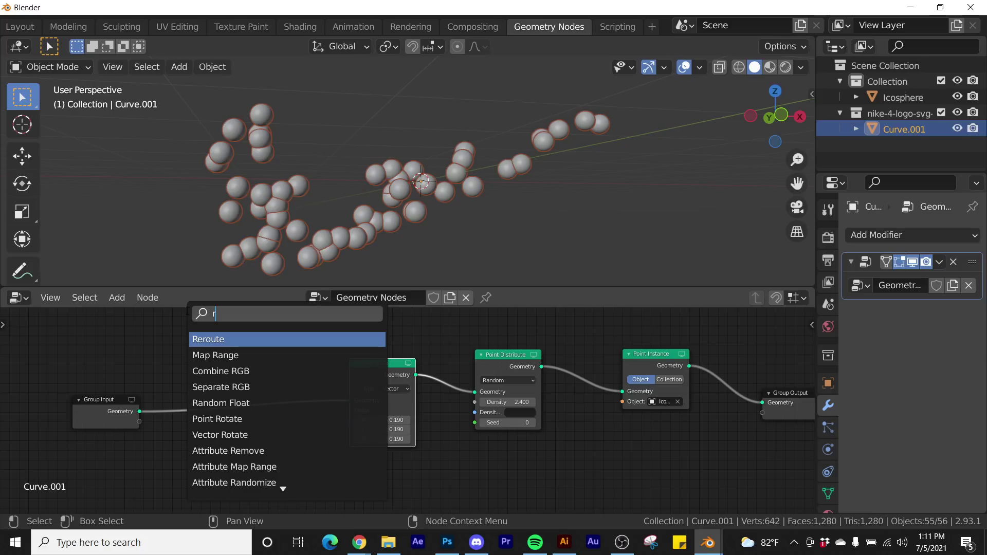
{"action": "key", "text": "BackSpace"}
Add an Attribute Randomize node from a 'rand' search, placed before Point Scale.
{"action": "type", "text": "rand"}
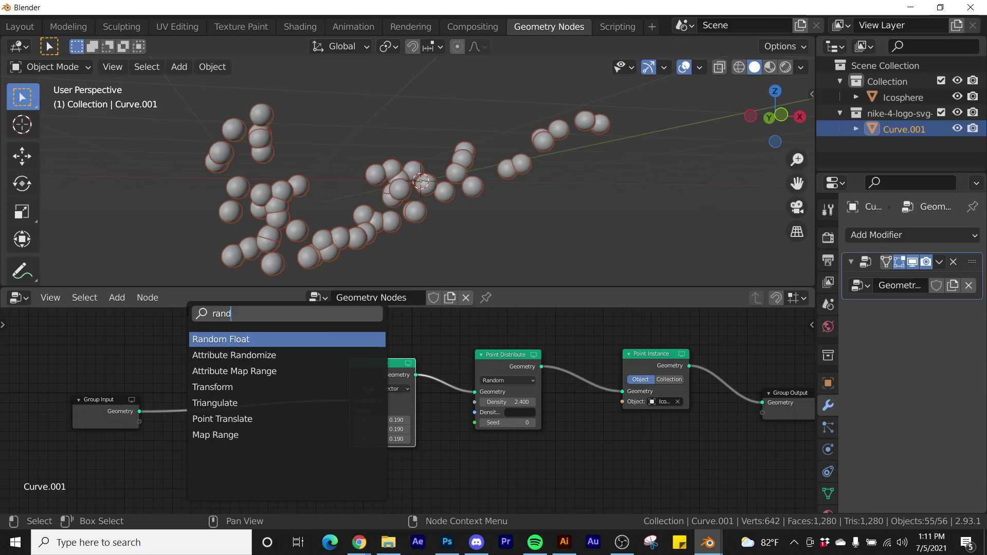
{"action": "key", "text": "Down"}
{"action": "key", "text": "Return"}
{"action": "left_click", "coordinate": [288, 399]}
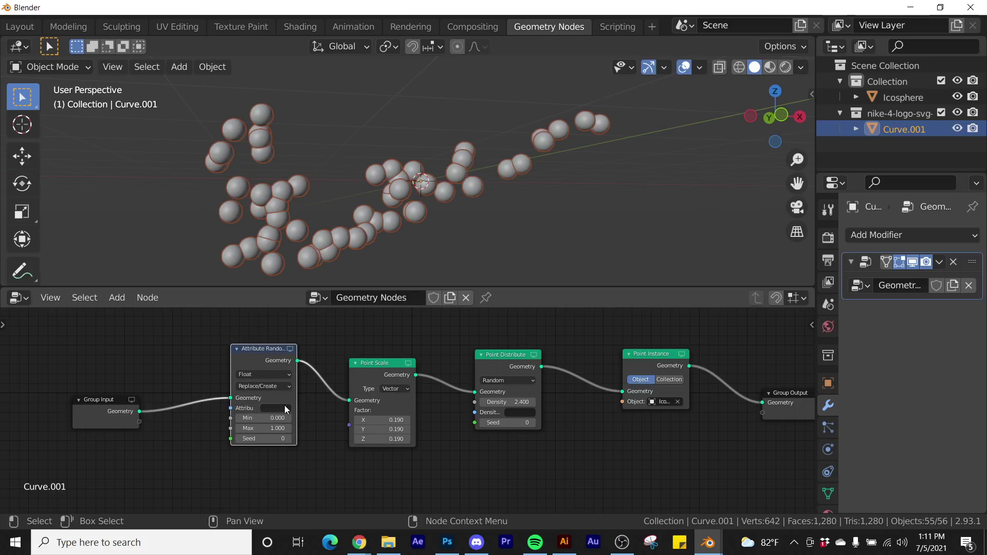
Set Attribute Randomize to randomize the 'scale' attribute.
{"action": "scroll", "coordinate": [284, 405], "scroll_direction": "up", "scroll_amount": 3}
{"action": "left_click", "coordinate": [391, 406]}
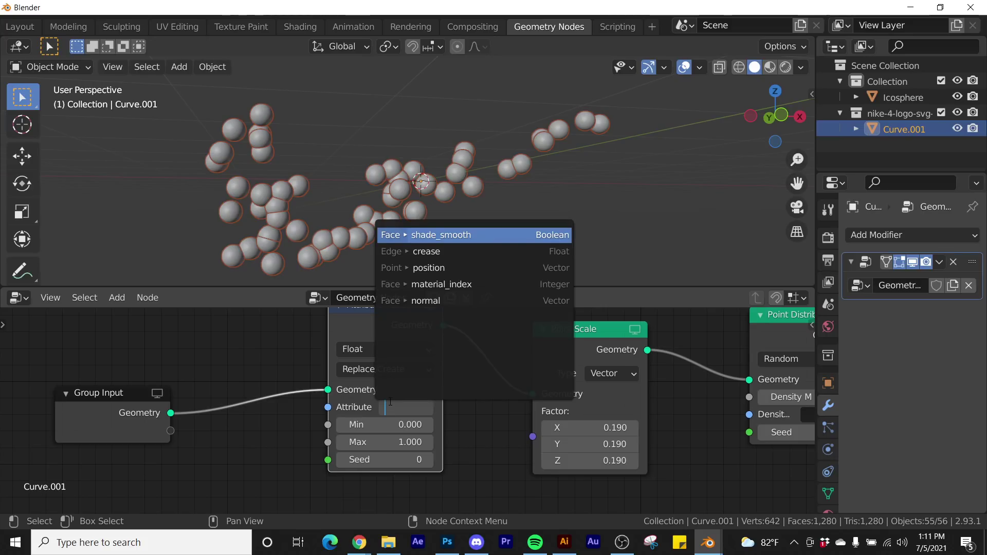
{"action": "type", "text": "scale"}
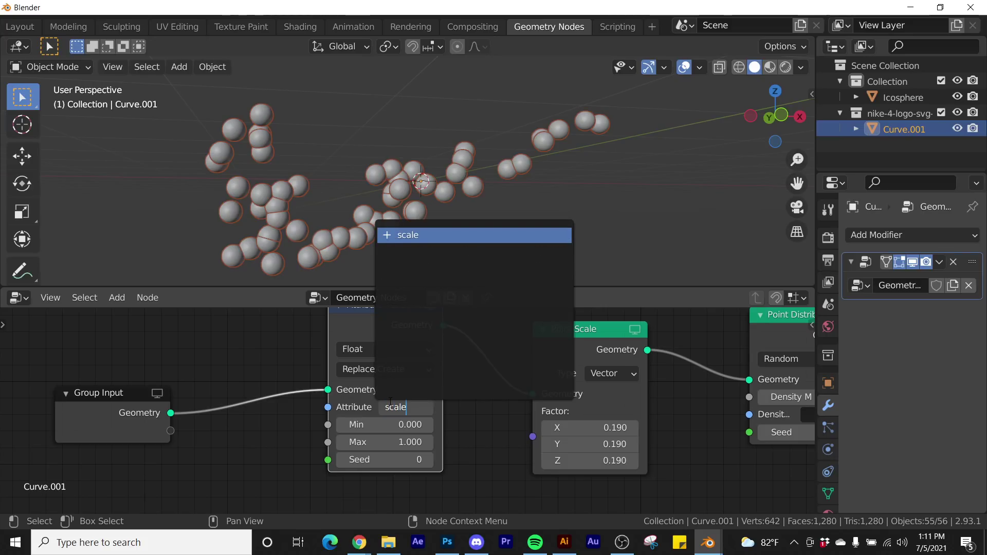
{"action": "key", "text": "Return"}
Set the random maximum to 1.100 and raise Point Distribute density to 4.200.
{"action": "middle_click_drag", "start_coordinate": [504, 276], "coordinate": [435, 170]}
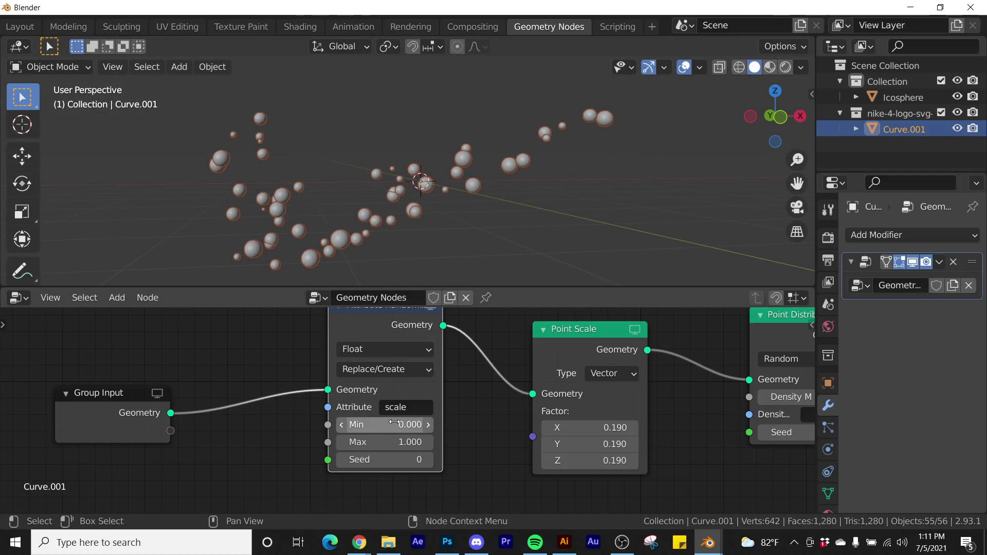
{"action": "mouse_move", "coordinate": [429, 441]}
{"action": "left_mouse_down"}
{"action": "mouse_move", "coordinate": [493, 441]}
{"action": "mouse_move", "coordinate": [429, 441]}
{"action": "left_mouse_up"}
{"action": "middle_click_drag", "start_coordinate": [462, 200], "coordinate": [381, 241]}
{"action": "left_click_drag", "start_coordinate": [406, 442], "coordinate": [360, 442]}
{"action": "middle_click_drag", "start_coordinate": [517, 402], "coordinate": [153, 415]}
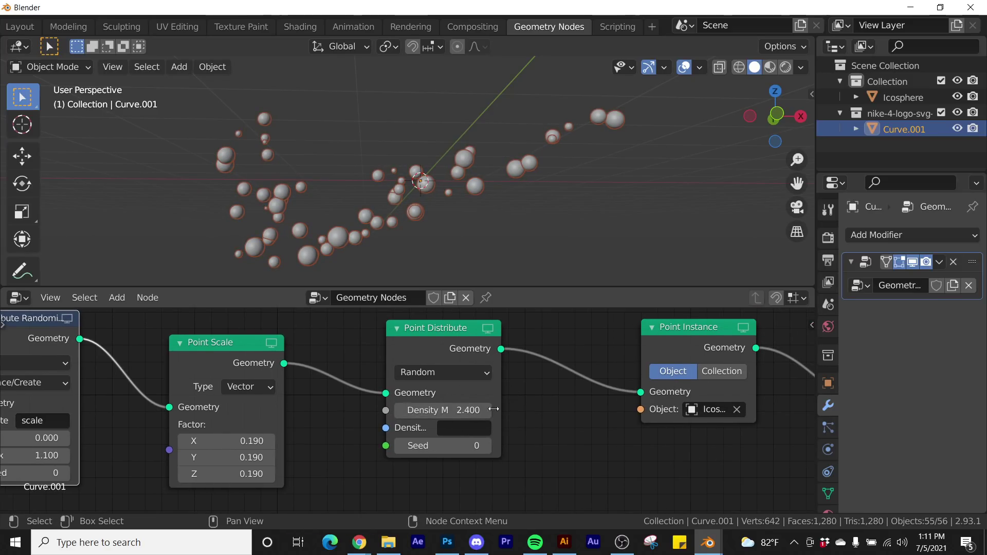
{"action": "mouse_move", "coordinate": [442, 411]}
{"action": "left_mouse_down"}
{"action": "mouse_move", "coordinate": [486, 410]}
{"action": "mouse_move", "coordinate": [447, 410]}
{"action": "mouse_move", "coordinate": [461, 410]}
{"action": "left_mouse_up"}
{"action": "middle_click_drag", "start_coordinate": [434, 243], "coordinate": [412, 258]}
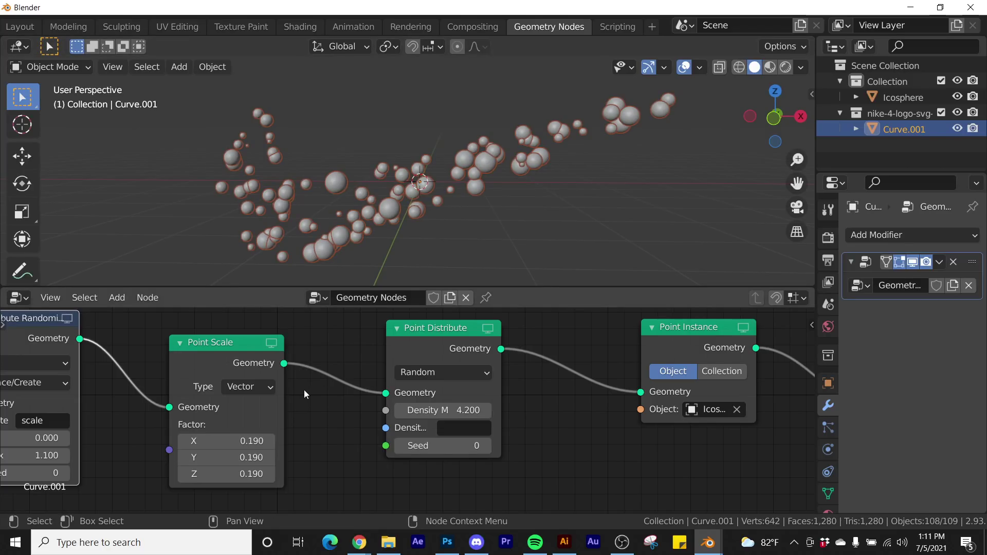
{"action": "middle_click_drag", "start_coordinate": [219, 436], "coordinate": [501, 381]}
Try new seeds, set the random maximum to 1.500, and raise density to 4.600.
{"action": "left_click", "coordinate": [349, 419]}
{"action": "left_click", "coordinate": [348, 419]}
{"action": "left_click", "coordinate": [349, 419]}
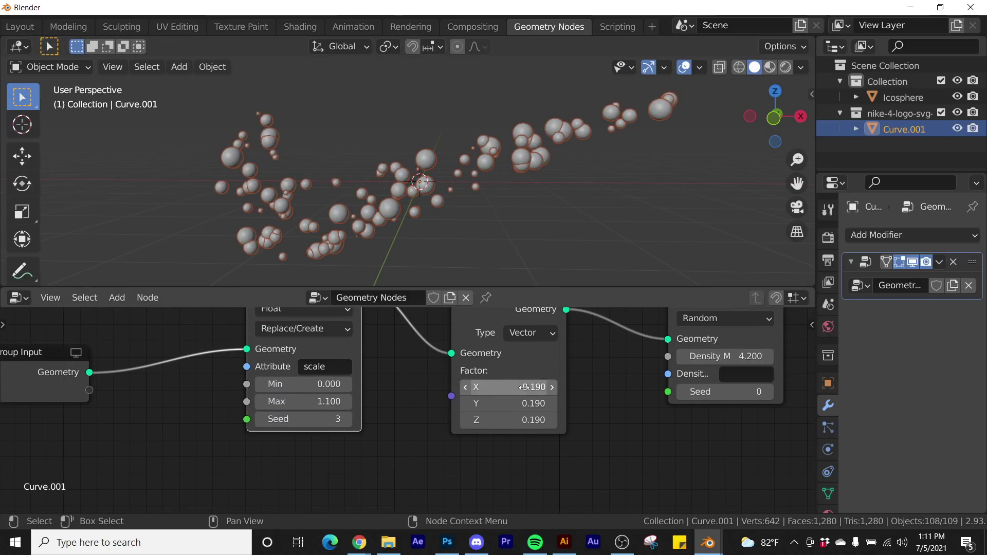
{"action": "mouse_move", "coordinate": [329, 402]}
{"action": "left_mouse_down"}
{"action": "mouse_move", "coordinate": [348, 401]}
{"action": "mouse_move", "coordinate": [329, 402]}
{"action": "left_mouse_up"}
{"action": "middle_click_drag", "start_coordinate": [640, 342], "coordinate": [493, 347]}
{"action": "left_click_drag", "start_coordinate": [586, 359], "coordinate": [612, 358]}
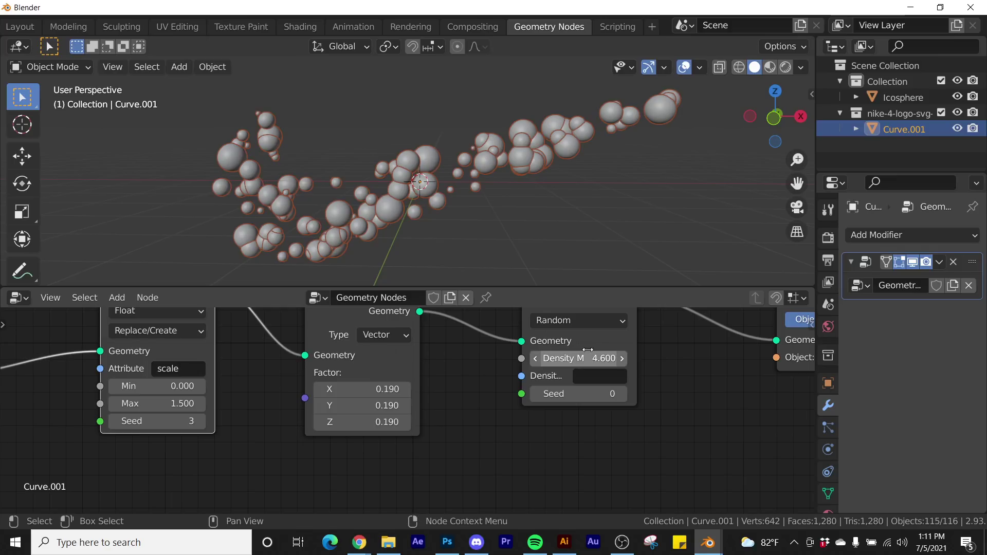
{"action": "left_click", "coordinate": [534, 181]}
{"action": "middle_click_drag", "start_coordinate": [534, 181], "coordinate": [473, 187]}
Step the randomizer's seed up to 17 for a new mix of sphere sizes.
{"action": "left_click", "coordinate": [198, 422]}
{"action": "left_click", "coordinate": [199, 422]}
{"action": "left_click", "coordinate": [198, 422]}
{"action": "left_click", "coordinate": [199, 422]}
{"action": "left_click", "coordinate": [199, 423]}
{"action": "left_click", "coordinate": [199, 422]}
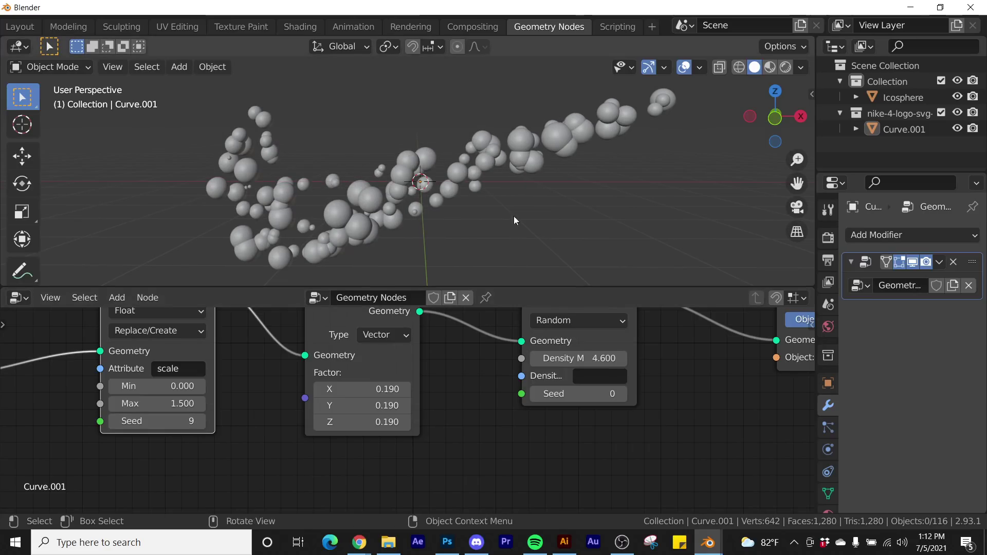
{"action": "left_click", "coordinate": [201, 421]}
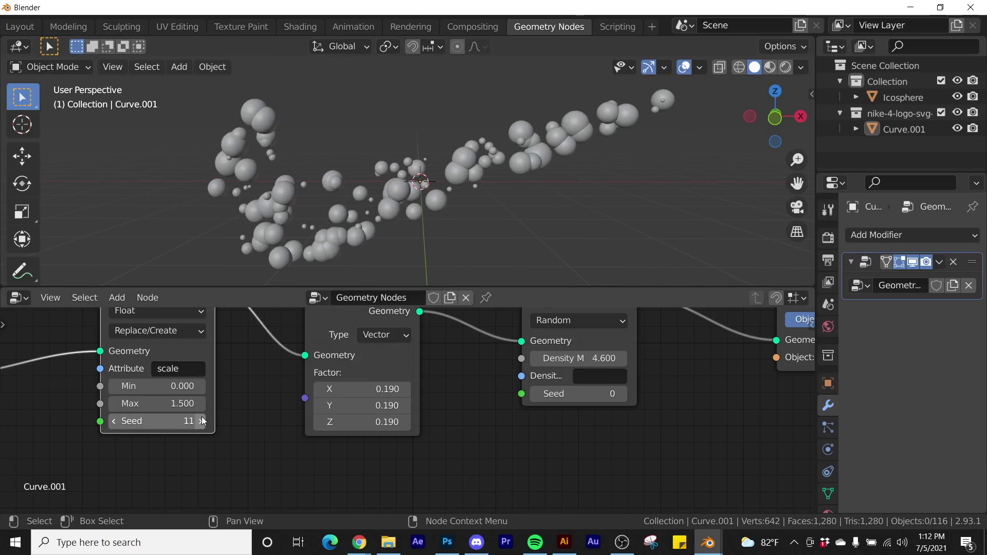
{"action": "left_click", "coordinate": [201, 421]}
{"action": "left_click", "coordinate": [201, 421]}
{"action": "left_click", "coordinate": [201, 421]}
{"action": "left_click", "coordinate": [201, 421]}
{"action": "mouse_move", "coordinate": [476, 198]}
{"action": "middle_mouse_down"}
{"action": "mouse_move", "coordinate": [491, 184]}
{"action": "mouse_move", "coordinate": [452, 204]}
{"action": "mouse_move", "coordinate": [473, 199]}
{"action": "middle_mouse_up"}
{"action": "left_click", "coordinate": [200, 422]}
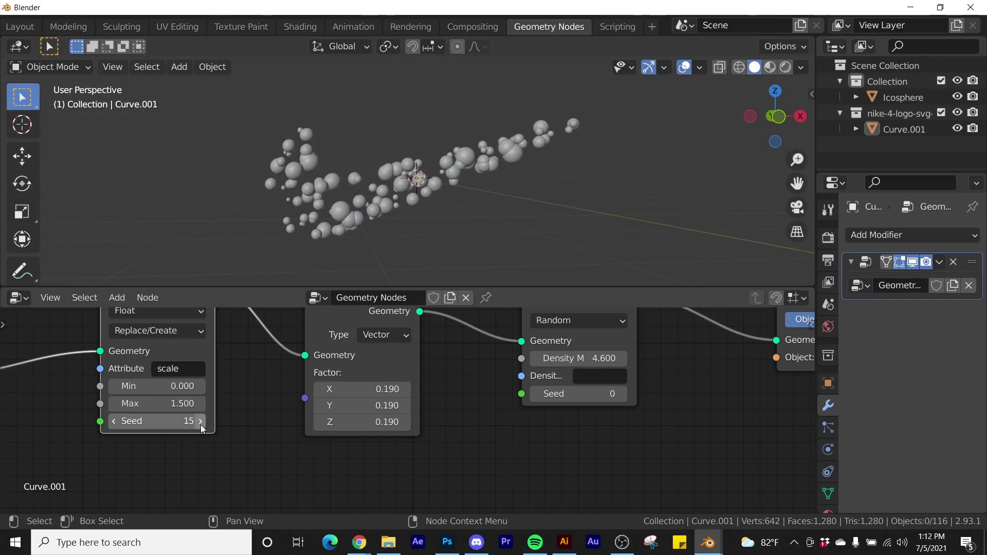
{"action": "left_click", "coordinate": [199, 421]}
{"action": "left_click", "coordinate": [199, 421]}
Lower the random maximum to 1.490 and view the resulting swoosh.
{"action": "middle_click_drag", "start_coordinate": [479, 170], "coordinate": [435, 176]}
{"action": "left_click_drag", "start_coordinate": [170, 404], "coordinate": [191, 404]}
{"action": "middle_click_drag", "start_coordinate": [481, 117], "coordinate": [474, 150]}
In Edit Mode, create a 'transition' vertex group on Curve.001 and assign all its vertices.
{"action": "left_click", "coordinate": [473, 156]}
{"action": "key", "text": "Tab"}
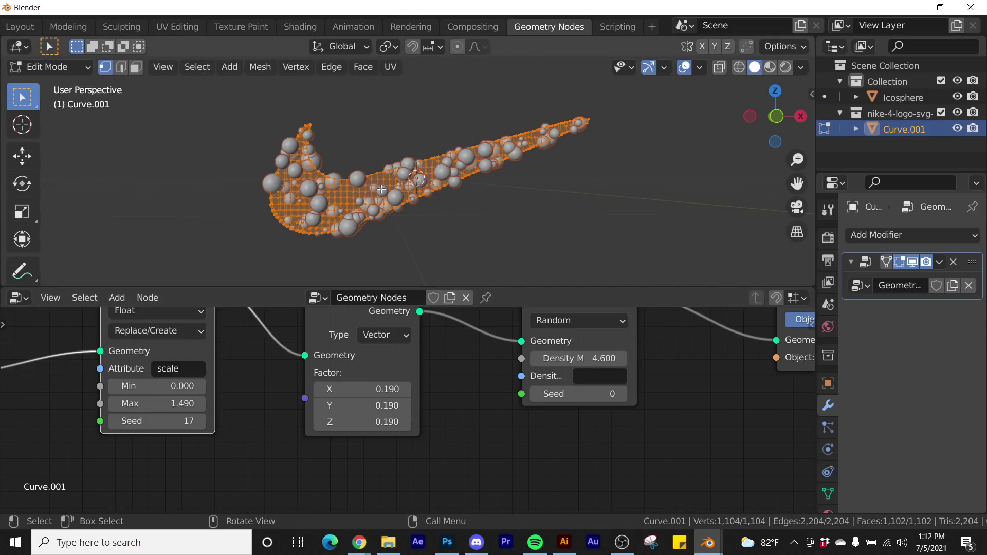
{"action": "middle_click_drag", "start_coordinate": [381, 190], "coordinate": [378, 211]}
{"action": "scroll", "coordinate": [829, 453], "scroll_direction": "down", "scroll_amount": 1}
{"action": "left_click", "coordinate": [827, 471]}
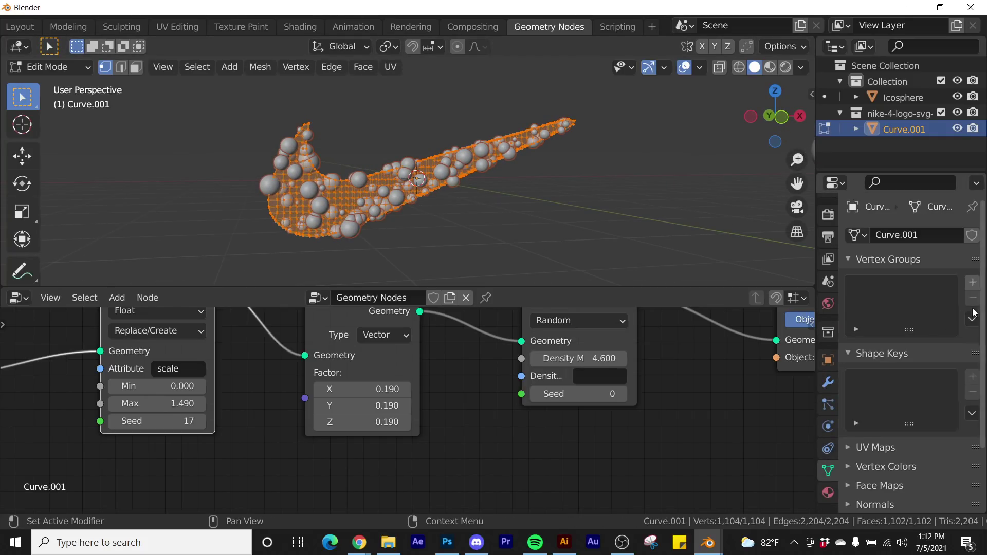
{"action": "left_click", "coordinate": [973, 282]}
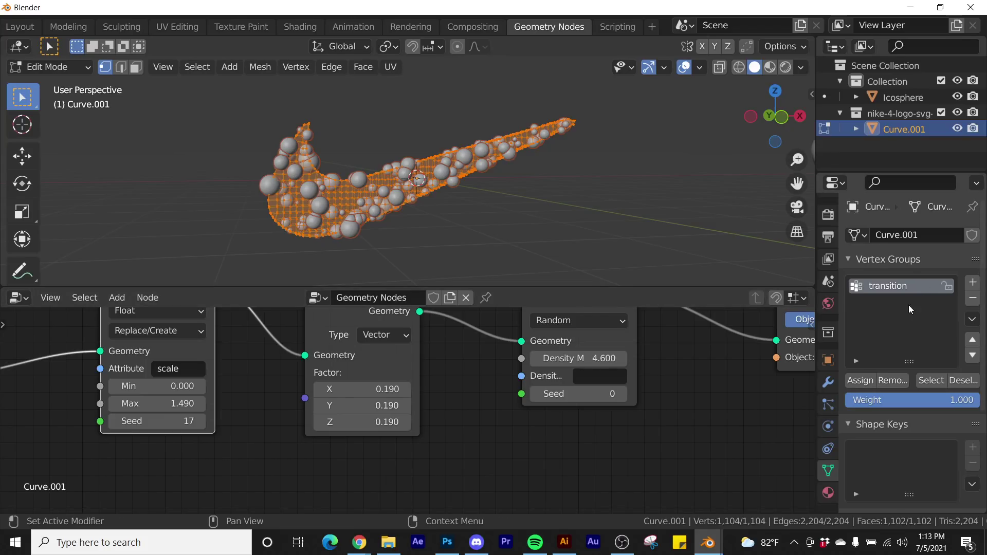
{"action": "left_click", "coordinate": [861, 380]}
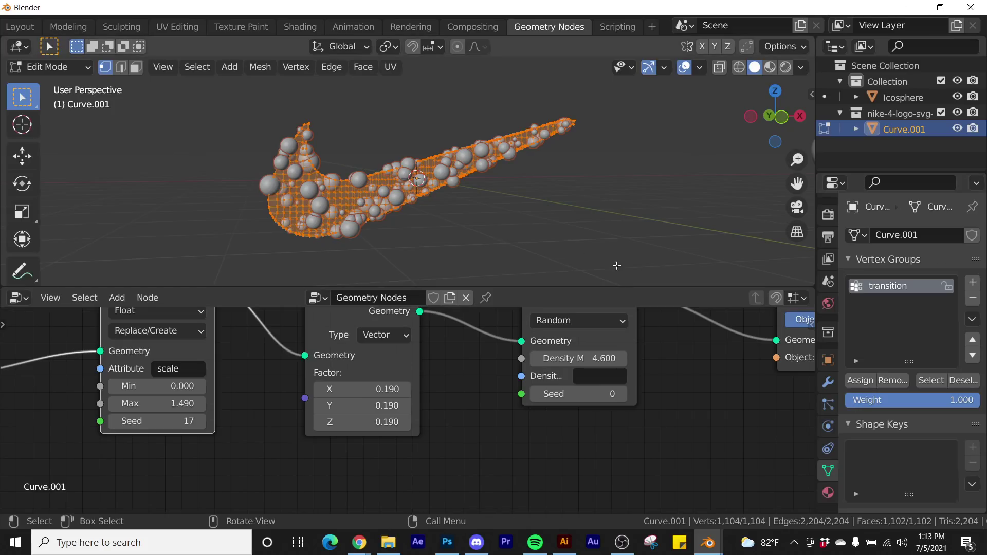
{"action": "key", "text": "Tab"}
{"action": "middle_click_drag", "start_coordinate": [519, 224], "coordinate": [473, 226]}
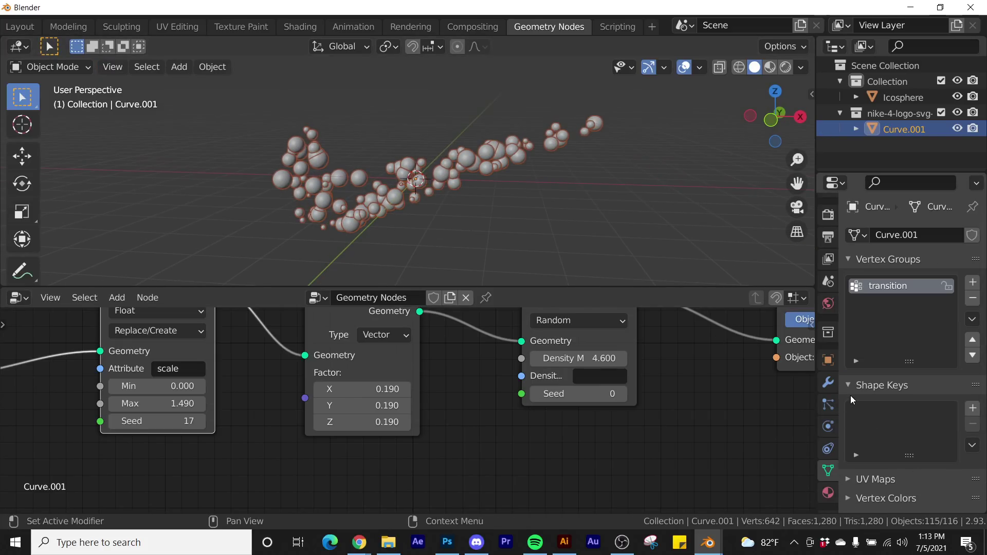
Add a Vertex Weight Proximity modifier above Geometry Nodes using the transition group.
{"action": "left_click", "coordinate": [828, 382]}
{"action": "left_click", "coordinate": [894, 236]}
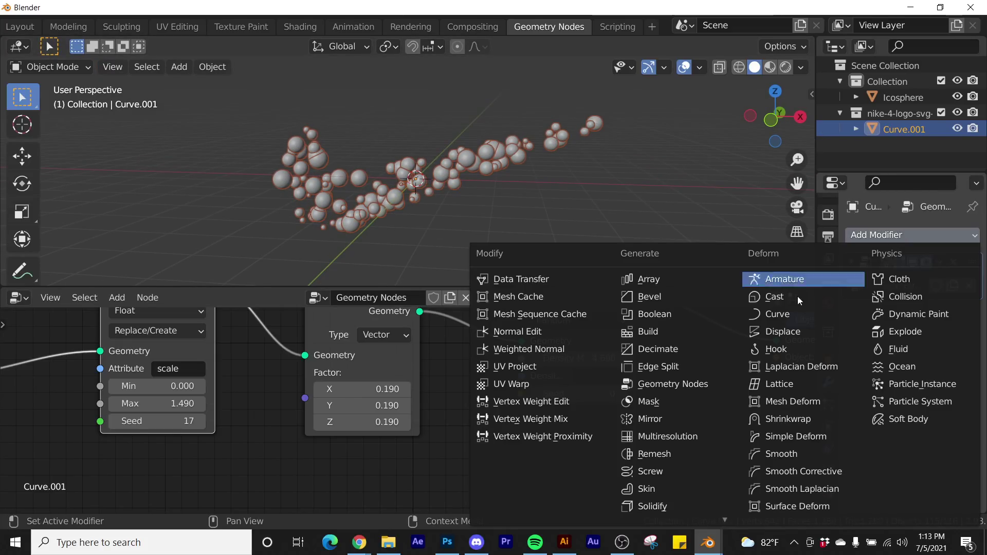
{"action": "left_click", "coordinate": [553, 436]}
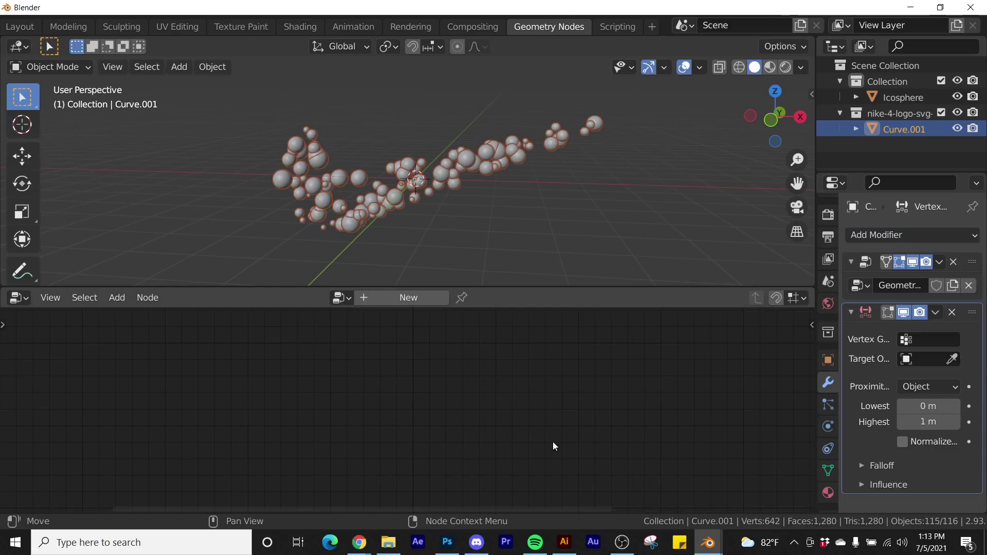
{"action": "left_click_drag", "start_coordinate": [972, 311], "coordinate": [976, 257]}
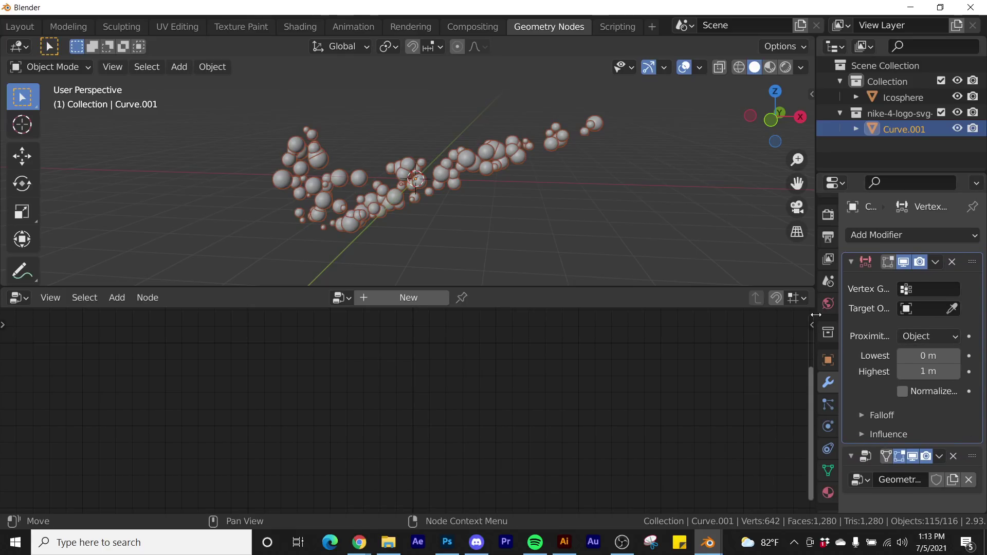
{"action": "left_click_drag", "start_coordinate": [815, 360], "coordinate": [768, 360]}
{"action": "left_click", "coordinate": [905, 295]}
{"action": "left_click", "coordinate": [863, 311]}
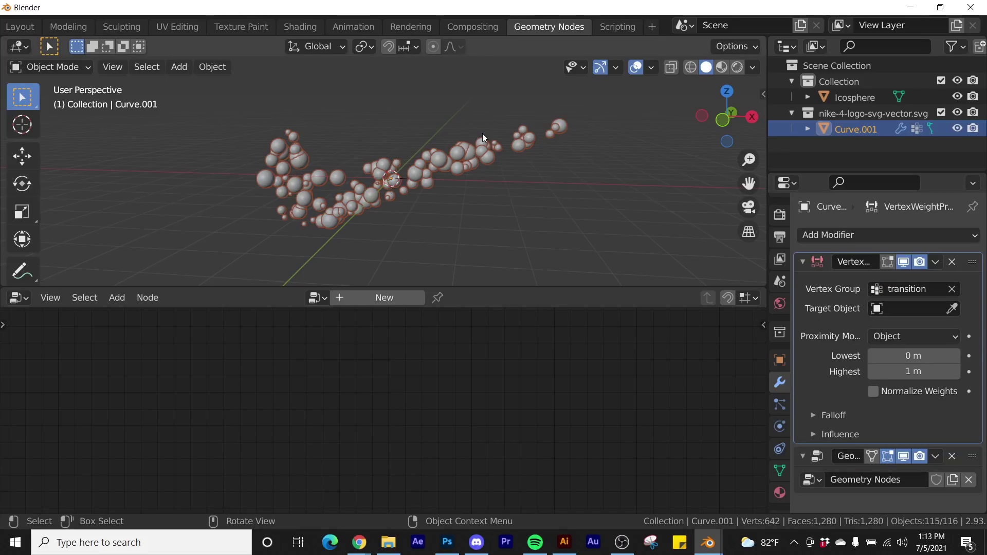
Add a sphere Empty and make it the modifier's target in Geometry proximity mode.
{"action": "key", "text": "shift+a"}
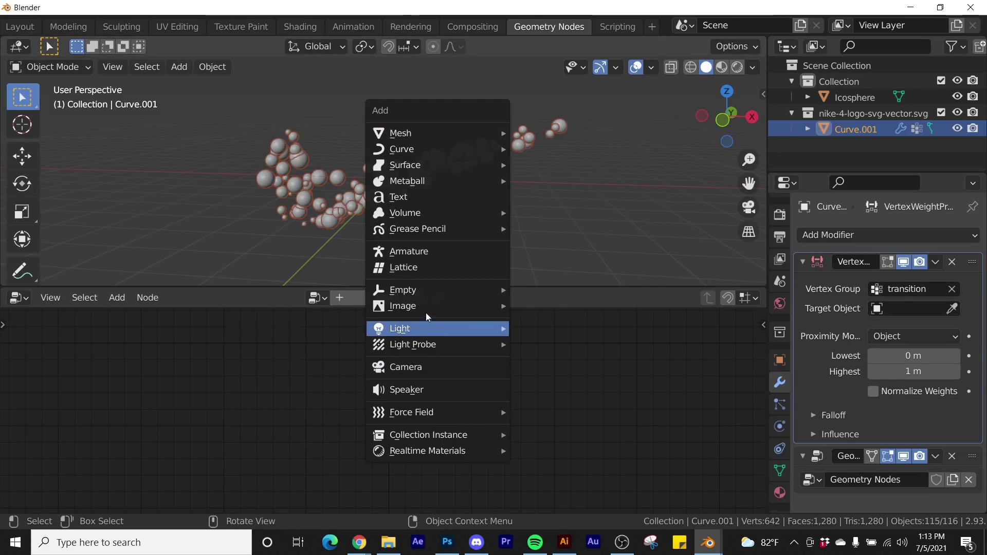
{"action": "mouse_move", "coordinate": [427, 292]}
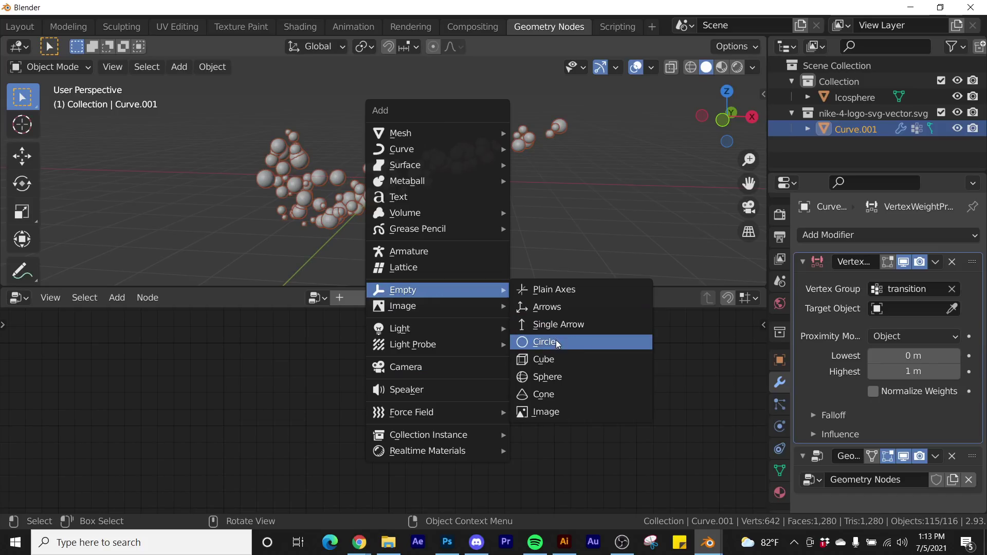
{"action": "left_click", "coordinate": [549, 377]}
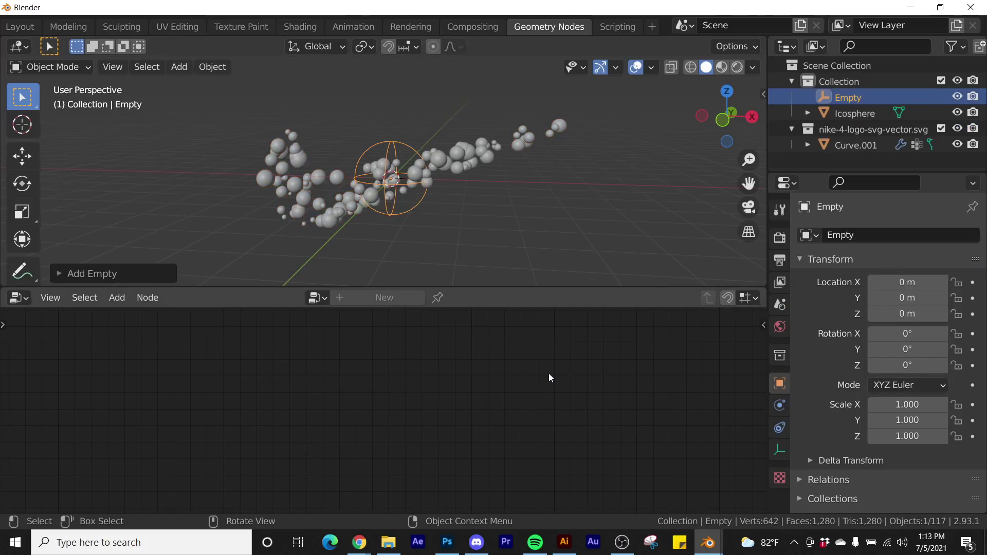
{"action": "middle_click_drag", "start_coordinate": [452, 226], "coordinate": [440, 207]}
{"action": "left_click", "coordinate": [475, 180]}
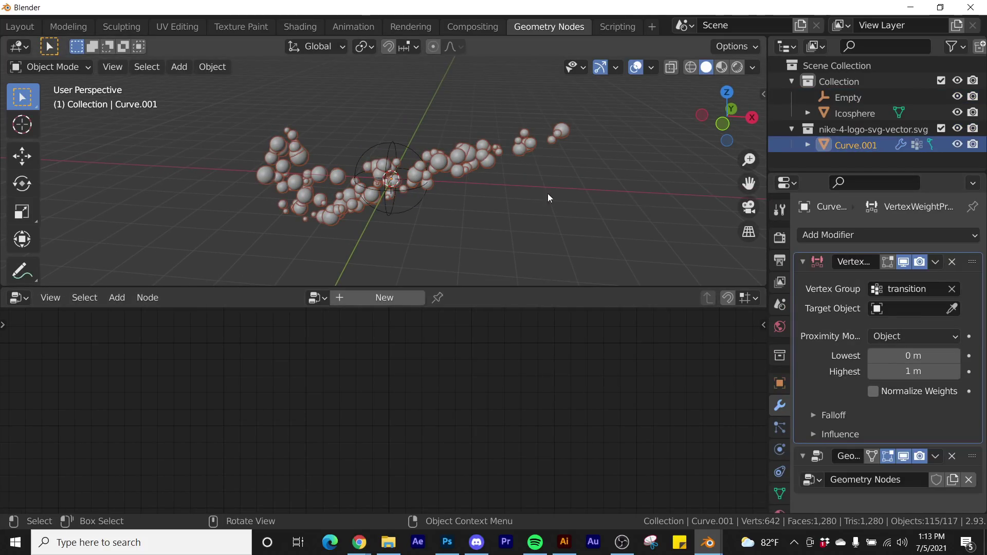
{"action": "left_click", "coordinate": [889, 312]}
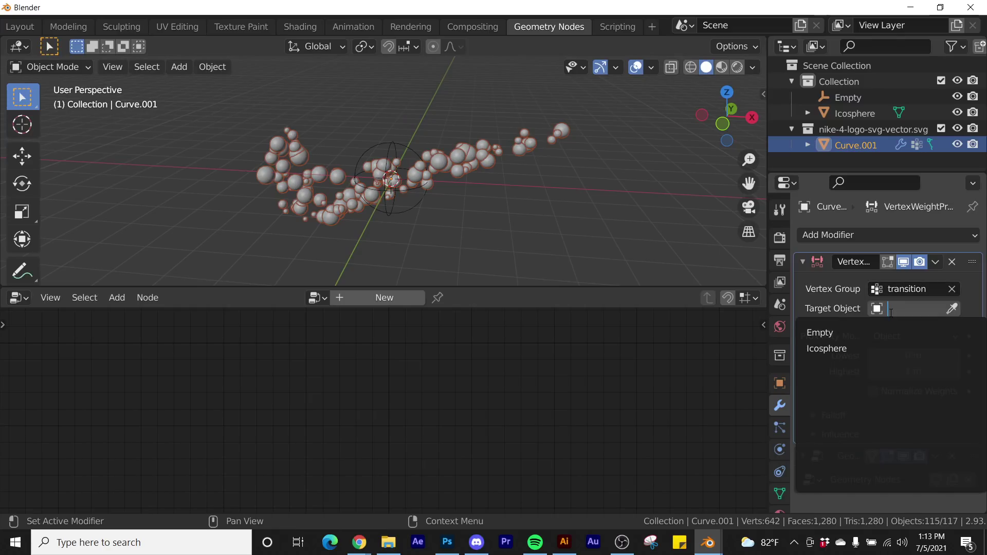
{"action": "left_click", "coordinate": [846, 334]}
{"action": "left_click", "coordinate": [911, 337]}
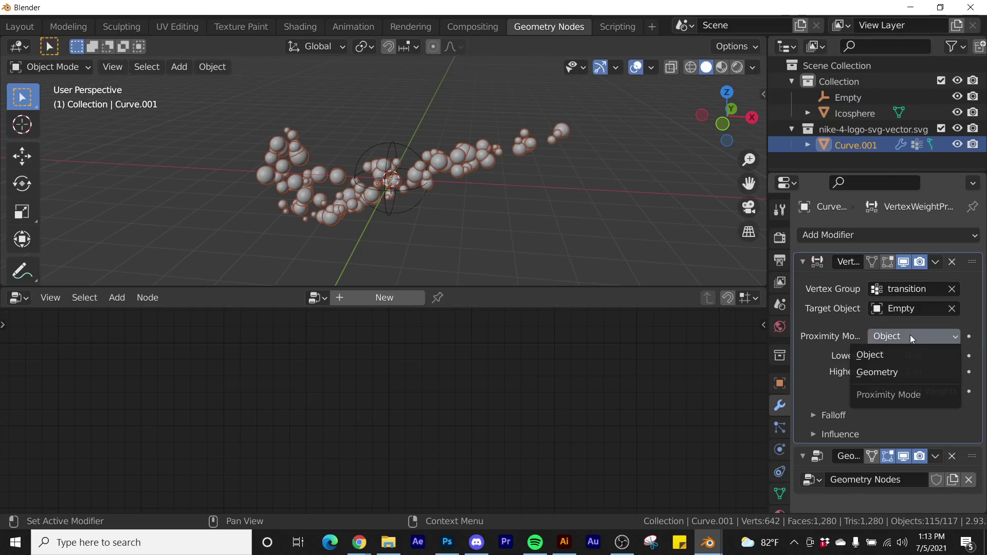
{"action": "left_click", "coordinate": [895, 372]}
{"action": "middle_click_drag", "start_coordinate": [475, 189], "coordinate": [491, 167]}
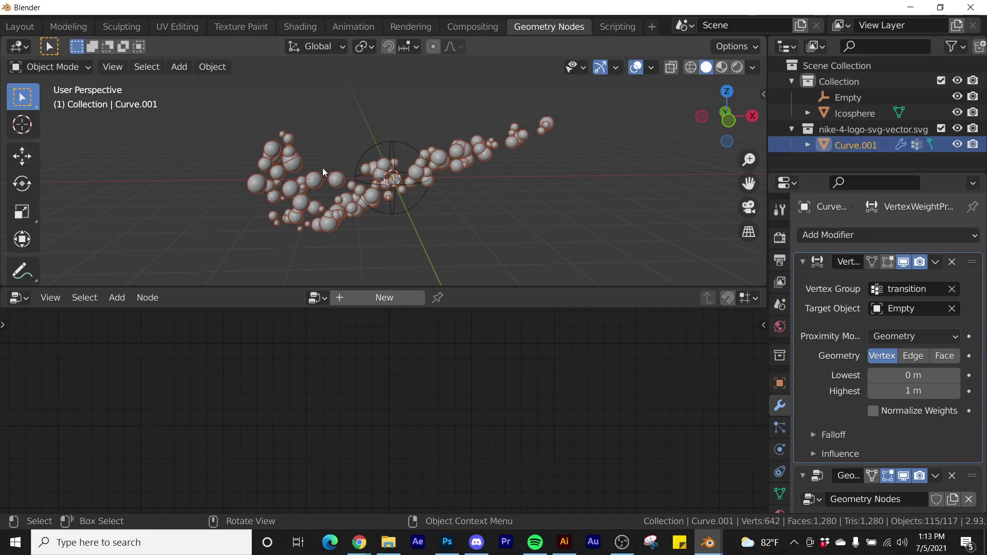
Show the Geometry Nodes tree and spread the nodes to make room before Point Instance.
{"action": "left_click", "coordinate": [975, 484]}
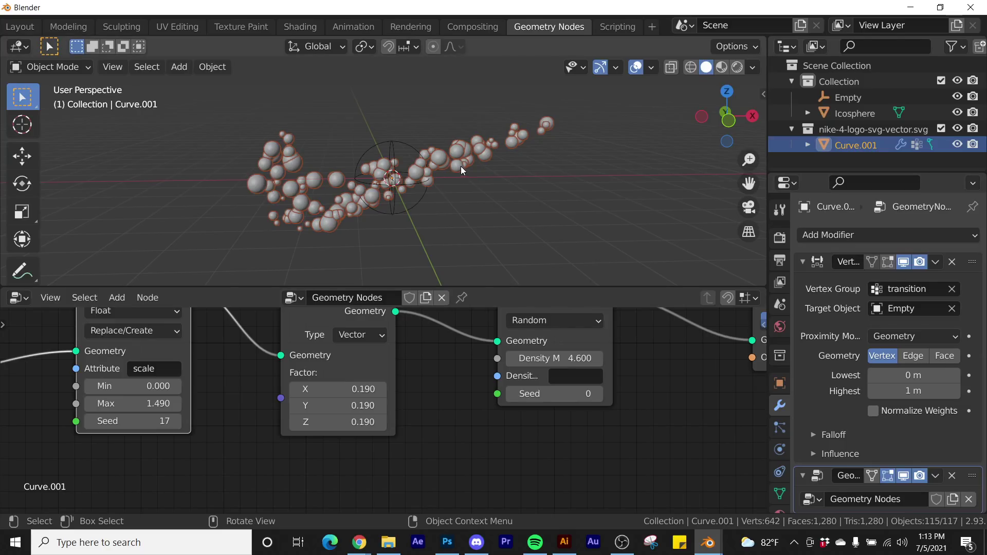
{"action": "scroll", "coordinate": [499, 424], "scroll_direction": "down", "scroll_amount": 3}
{"action": "scroll", "coordinate": [474, 377], "scroll_direction": "up", "scroll_amount": 2}
{"action": "key", "text": "Home"}
{"action": "left_click_drag", "start_coordinate": [659, 349], "coordinate": [486, 451]}
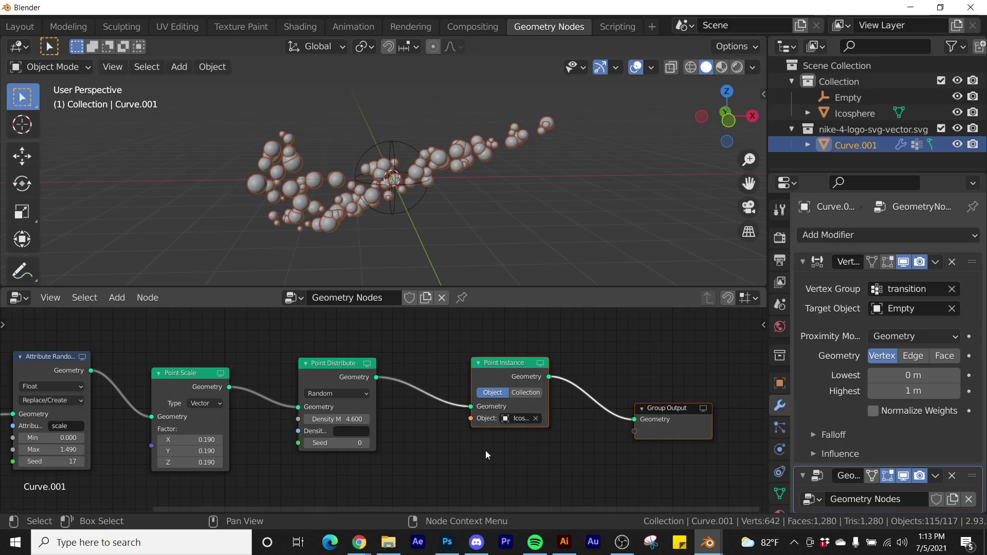
{"action": "key", "text": "g"}
{"action": "left_click", "coordinate": [571, 452]}
{"action": "middle_click_drag", "start_coordinate": [29, 406], "coordinate": [298, 405]}
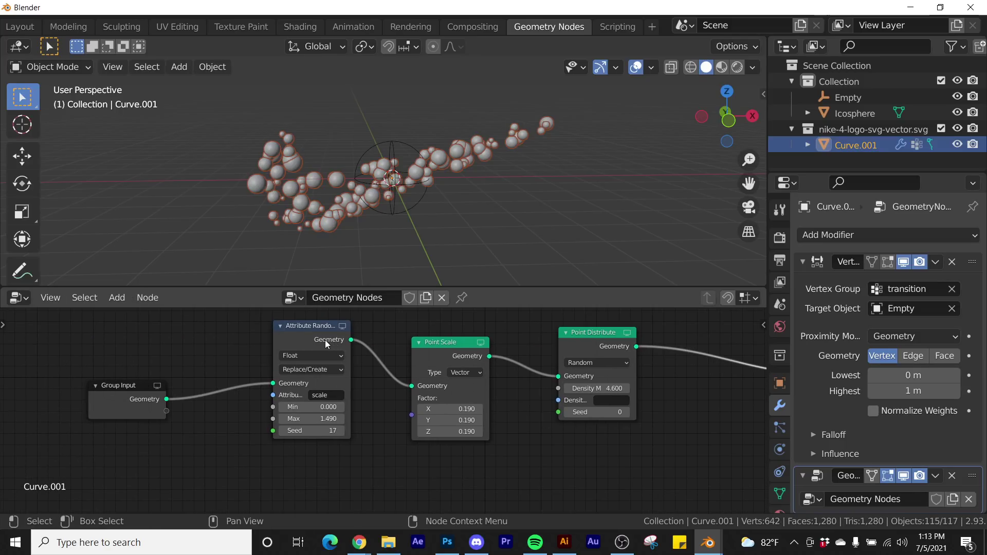
{"action": "left_click_drag", "start_coordinate": [326, 344], "coordinate": [317, 358]}
{"action": "left_click_drag", "start_coordinate": [484, 356], "coordinate": [469, 360]}
{"action": "middle_click_drag", "start_coordinate": [469, 360], "coordinate": [262, 386]}
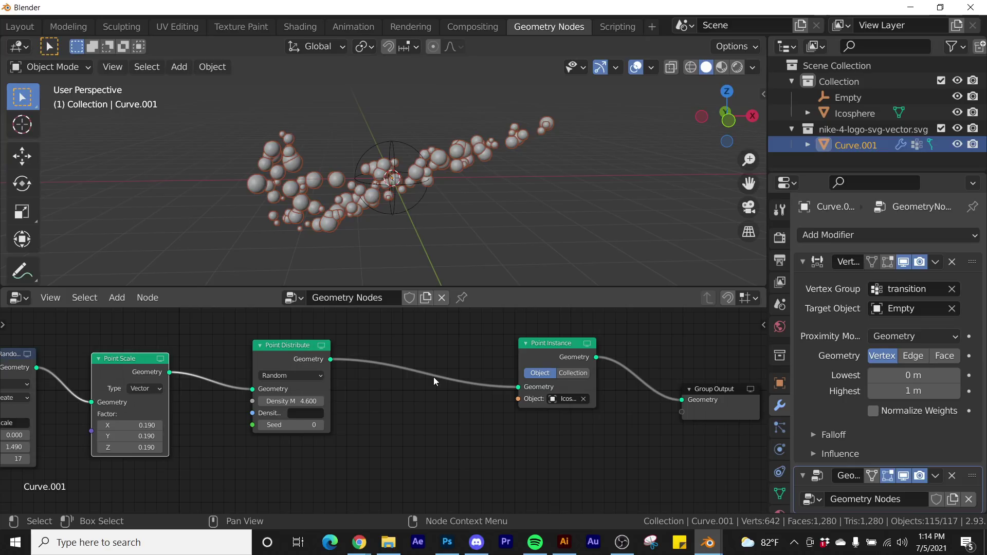
Insert a Point Scale node between Point Distribute and Point Instance.
{"action": "key", "text": "shift+a"}
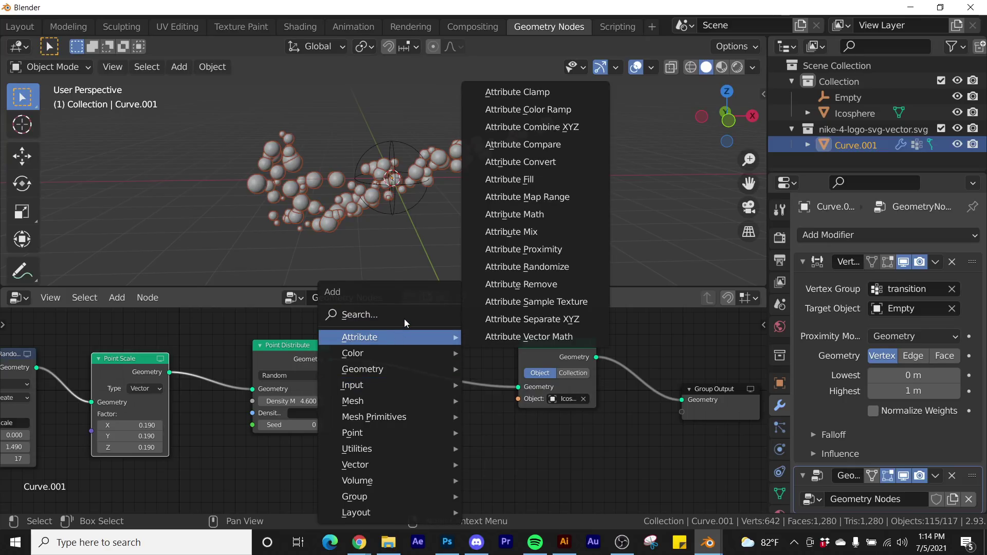
{"action": "key", "text": "shift+a"}
{"action": "left_click", "coordinate": [406, 315]}
{"action": "type", "text": "poin"}
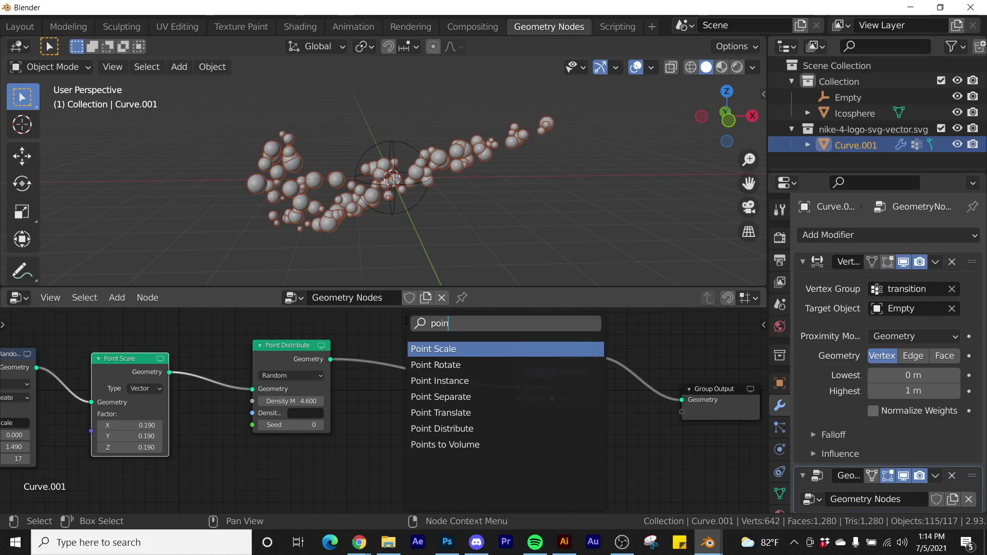
{"action": "type", "text": "t"}
{"action": "left_click", "coordinate": [453, 349]}
{"action": "left_click", "coordinate": [429, 365]}
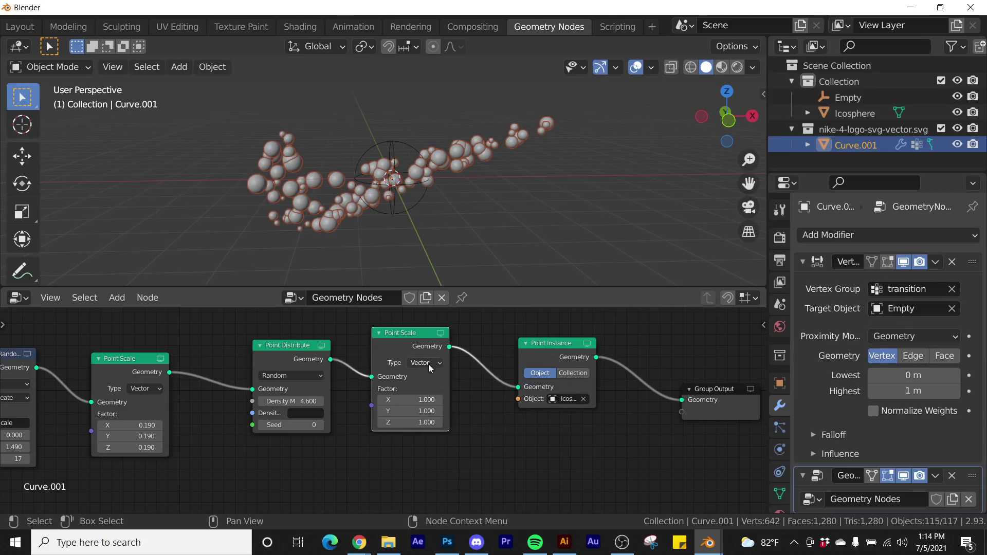
Set the new Point Scale to Attribute type with factor 'transition'.
{"action": "scroll", "coordinate": [430, 364], "scroll_direction": "up", "scroll_amount": 2}
{"action": "left_click", "coordinate": [456, 369]}
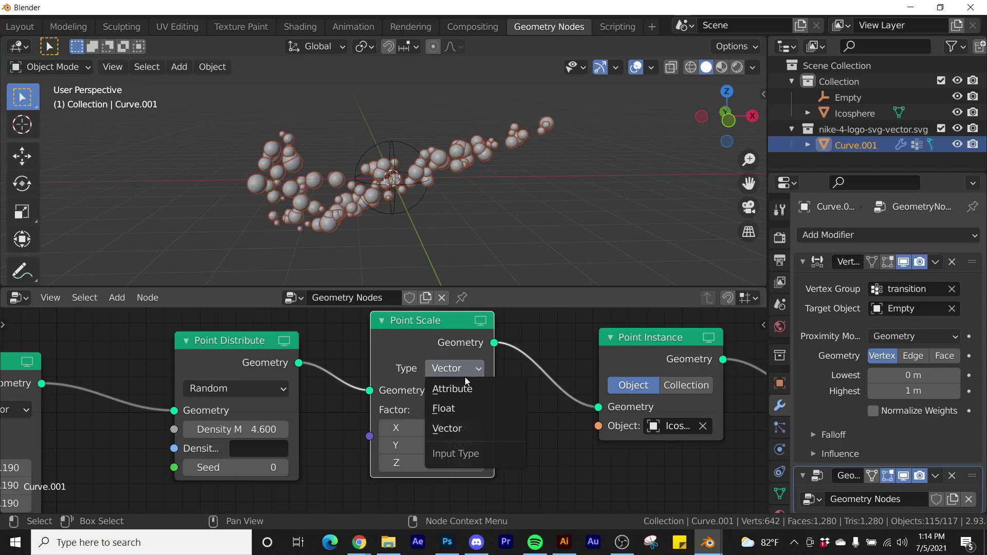
{"action": "left_click", "coordinate": [472, 390]}
{"action": "left_click", "coordinate": [459, 410]}
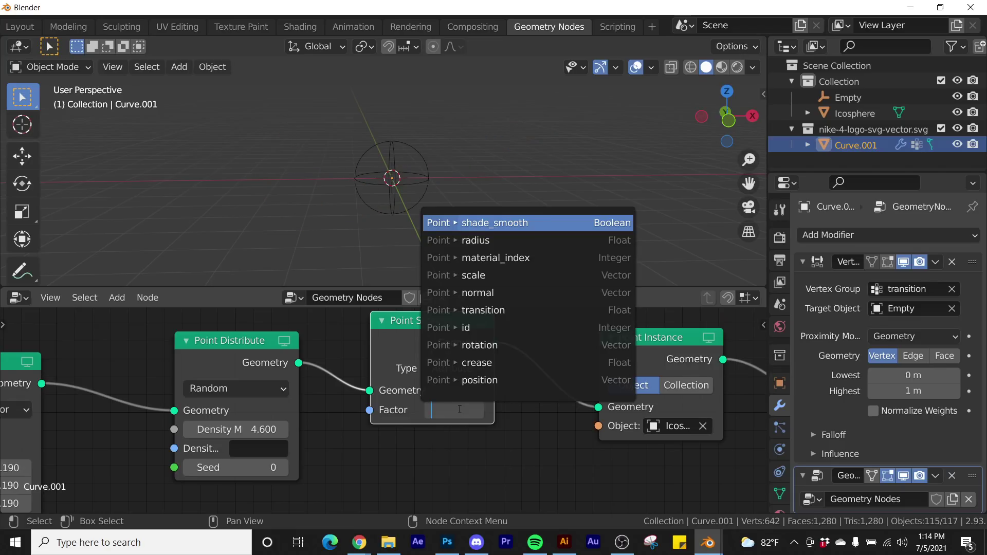
{"action": "type", "text": "tra"}
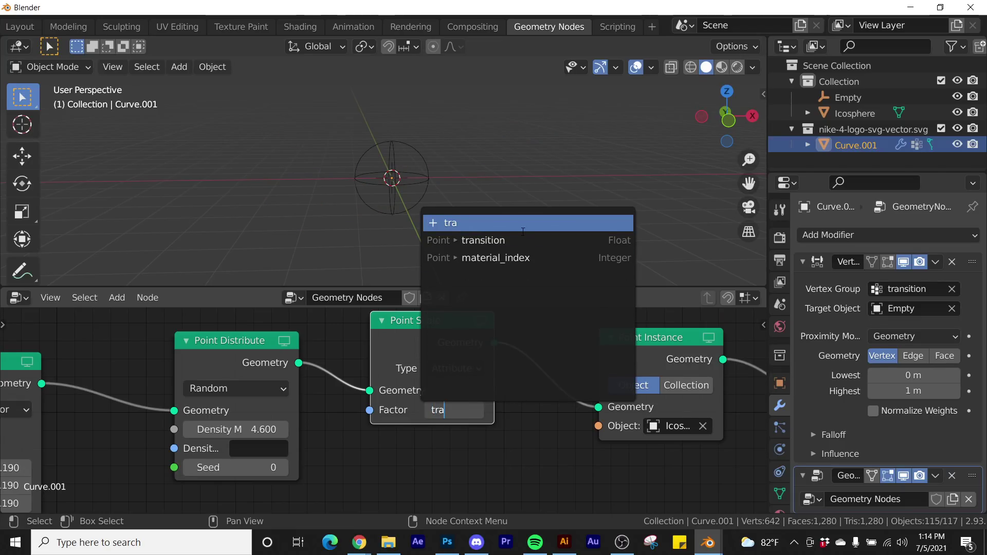
{"action": "left_click", "coordinate": [509, 240]}
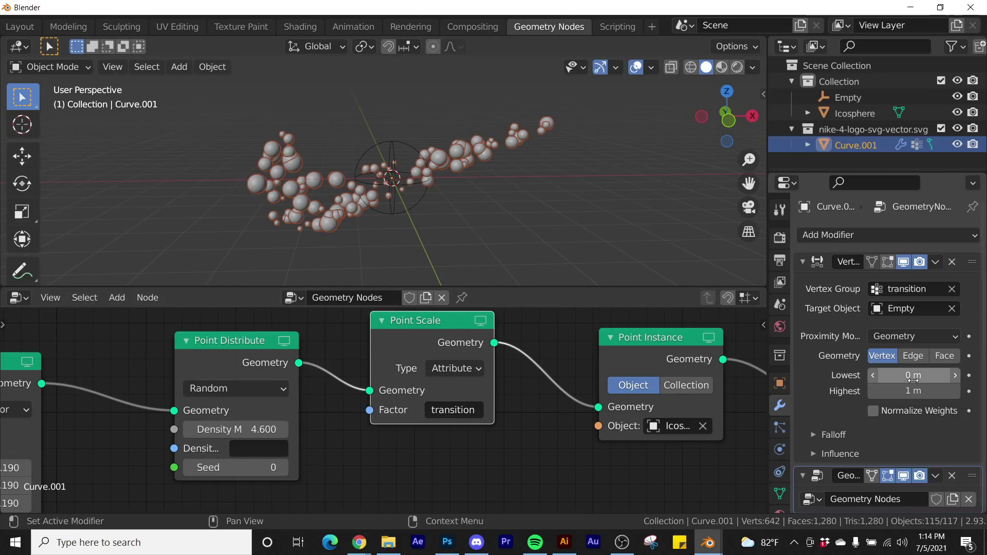
Tune the proximity Lowest distance, settling on 7.5 m with Highest at 0 m.
{"action": "mouse_move", "coordinate": [913, 378]}
{"action": "left_mouse_down"}
{"action": "mouse_move", "coordinate": [941, 378]}
{"action": "mouse_move", "coordinate": [914, 378]}
{"action": "mouse_move", "coordinate": [906, 391]}
{"action": "mouse_move", "coordinate": [933, 391]}
{"action": "mouse_move", "coordinate": [909, 391]}
{"action": "mouse_move", "coordinate": [920, 375]}
{"action": "mouse_move", "coordinate": [910, 376]}
{"action": "mouse_move", "coordinate": [924, 375]}
{"action": "left_mouse_up"}
{"action": "middle_click_drag", "start_coordinate": [360, 169], "coordinate": [432, 158]}
{"action": "scroll", "coordinate": [433, 159], "scroll_direction": "down", "scroll_amount": 3}
{"action": "mouse_move", "coordinate": [913, 375]}
{"action": "left_mouse_down"}
{"action": "mouse_move", "coordinate": [897, 375]}
{"action": "mouse_move", "coordinate": [915, 375]}
{"action": "left_mouse_up"}
{"action": "middle_click_drag", "start_coordinate": [404, 101], "coordinate": [449, 194]}
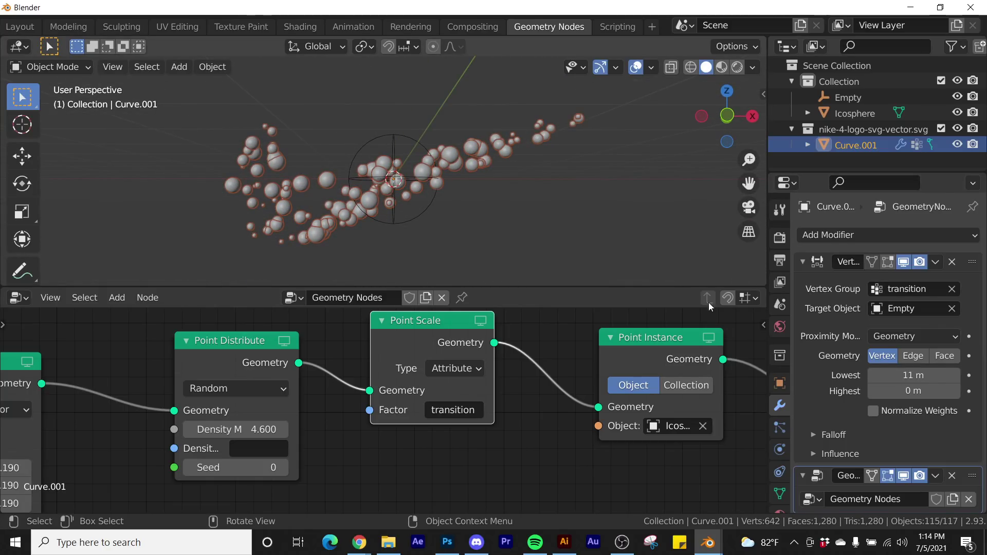
{"action": "mouse_move", "coordinate": [877, 377]}
{"action": "left_mouse_down"}
{"action": "mouse_move", "coordinate": [854, 377]}
{"action": "mouse_move", "coordinate": [877, 377]}
{"action": "left_mouse_up"}
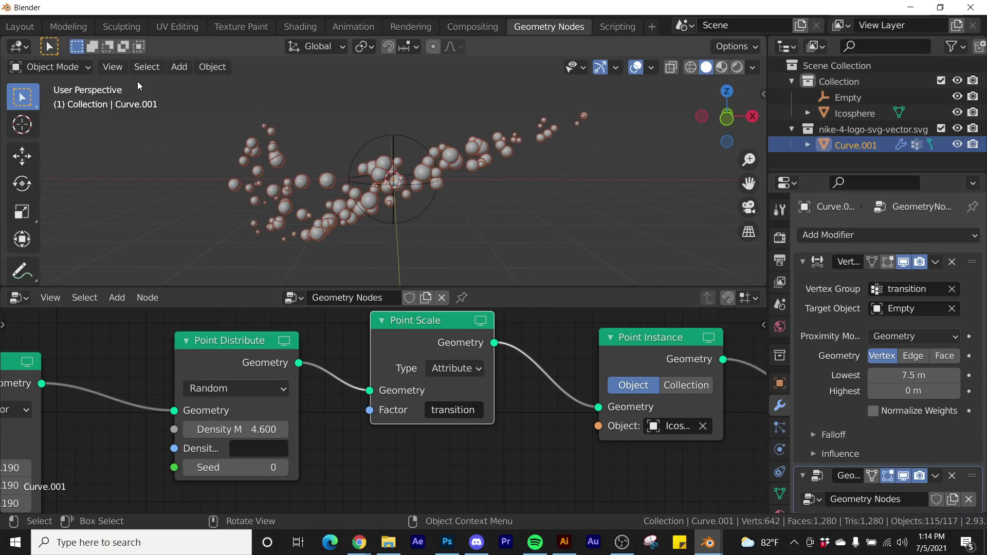
{"action": "scroll", "coordinate": [21, 30], "scroll_direction": "up", "scroll_amount": 5}
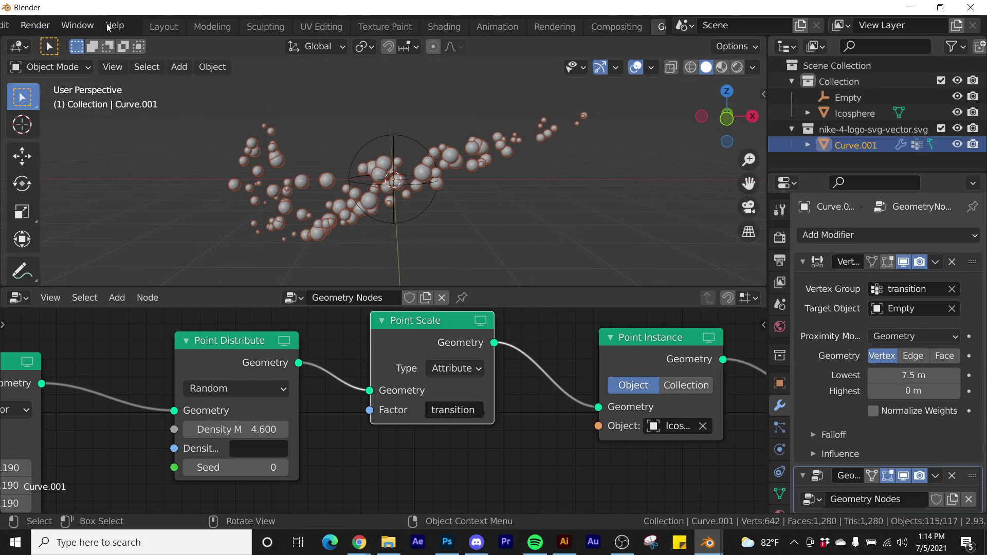
{"action": "left_click", "coordinate": [173, 29]}
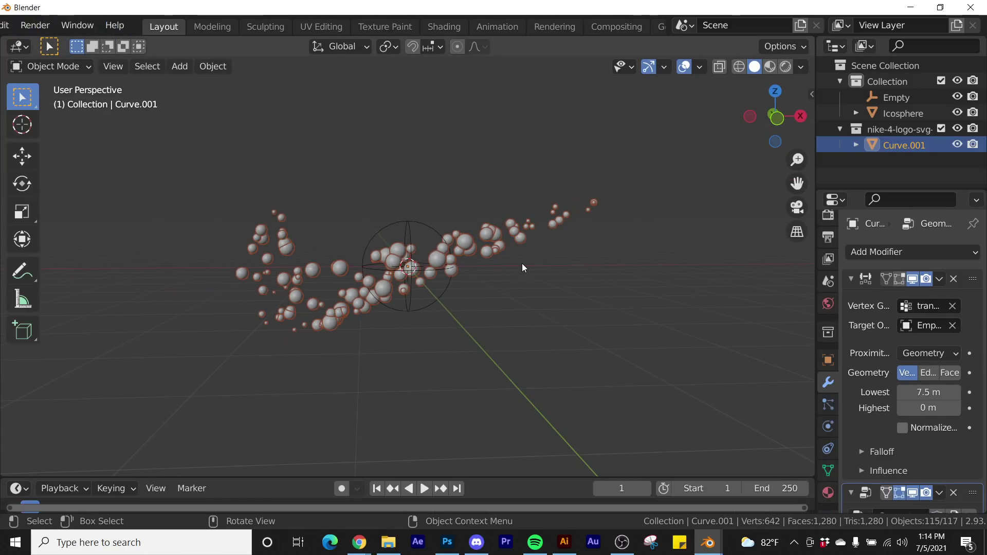
{"action": "left_click_drag", "start_coordinate": [667, 160], "coordinate": [191, 420]}
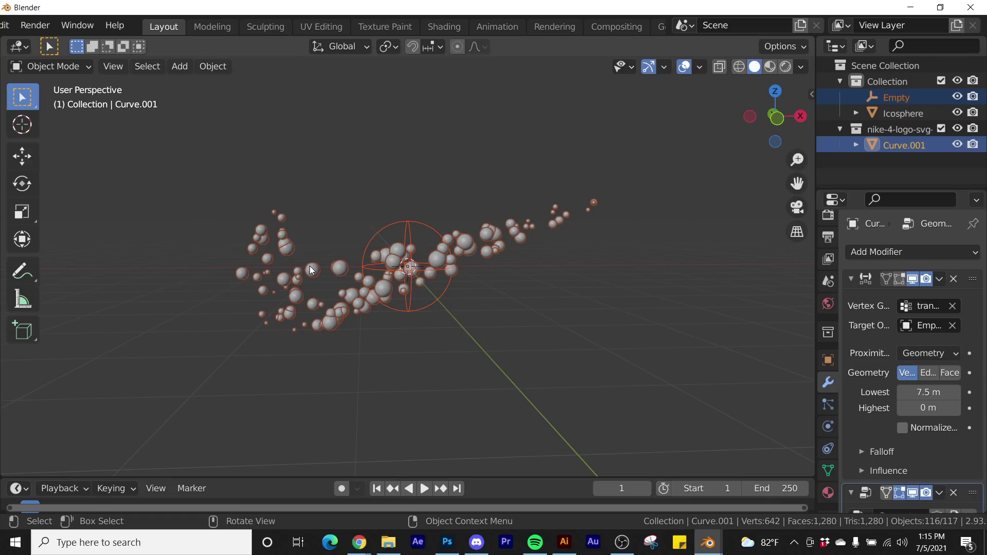
Add a floor plane and scale it up eightfold, replacing a fivefold scale.
{"action": "key", "text": "shift+a"}
{"action": "mouse_move", "coordinate": [272, 195]}
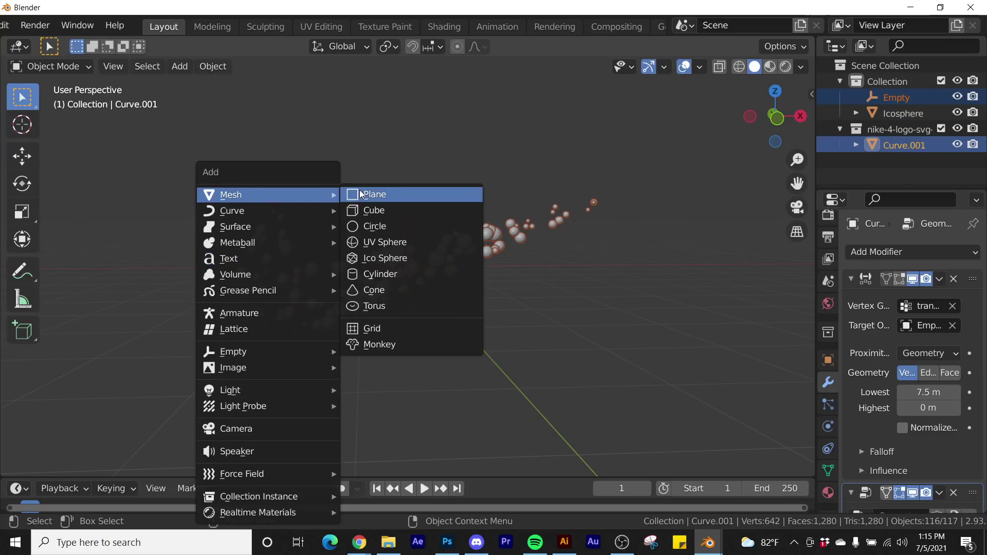
{"action": "left_click", "coordinate": [361, 195]}
{"action": "type", "text": "s5"}
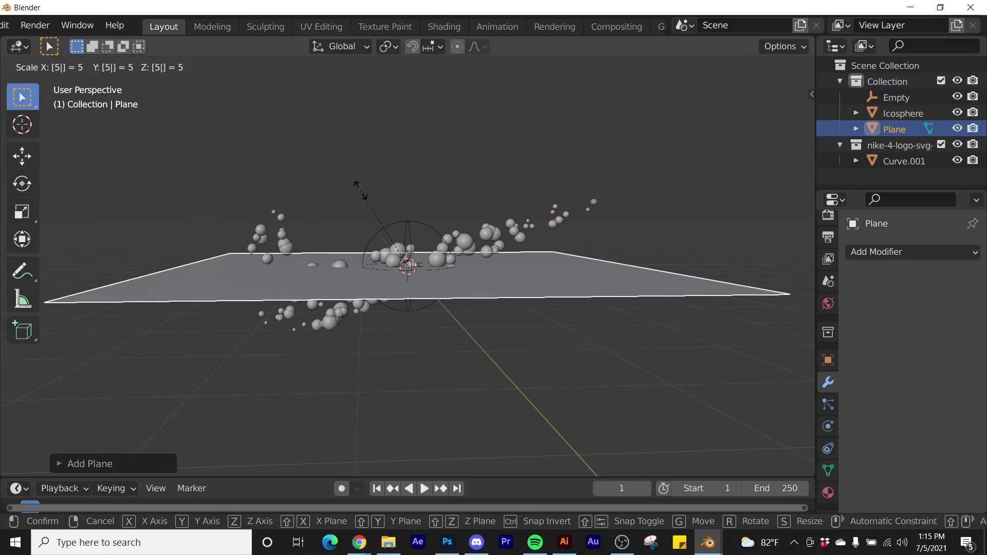
{"action": "key", "text": "Return"}
{"action": "key", "text": "ctrl+z"}
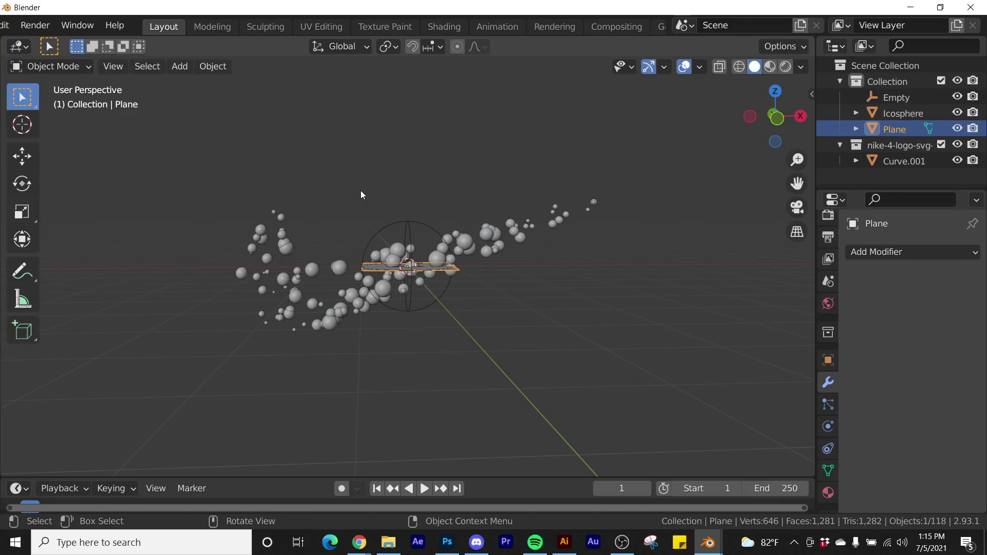
{"action": "type", "text": "s8"}
{"action": "key", "text": "Return"}
{"action": "middle_click_drag", "start_coordinate": [360, 190], "coordinate": [404, 242]}
Duplicate the floor plane, rotate it 90° on X, and slide it back as a wall.
{"action": "key", "text": "shift+d"}
{"action": "right_click", "coordinate": [401, 223]}
{"action": "type", "text": "rx90"}
{"action": "key", "text": "Return"}
{"action": "scroll", "coordinate": [401, 223], "scroll_direction": "up", "scroll_amount": 5}
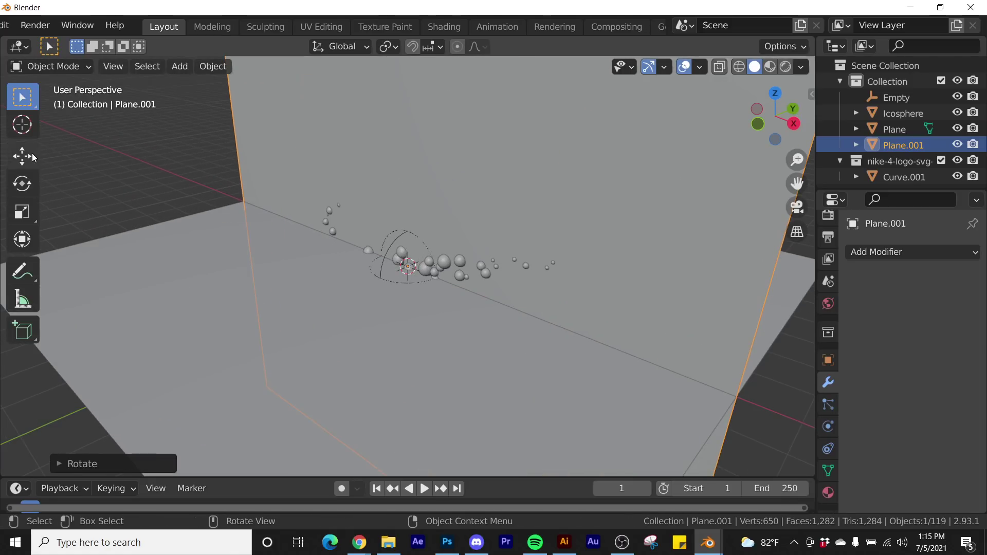
{"action": "left_click", "coordinate": [33, 157]}
{"action": "scroll", "coordinate": [422, 229], "scroll_direction": "down", "scroll_amount": 5}
{"action": "left_click_drag", "start_coordinate": [451, 255], "coordinate": [498, 239]}
{"action": "middle_click_drag", "start_coordinate": [499, 239], "coordinate": [451, 261]}
Select the Empty and the sphere curve and raise them above the floor.
{"action": "scroll", "coordinate": [450, 250], "scroll_direction": "up", "scroll_amount": 3}
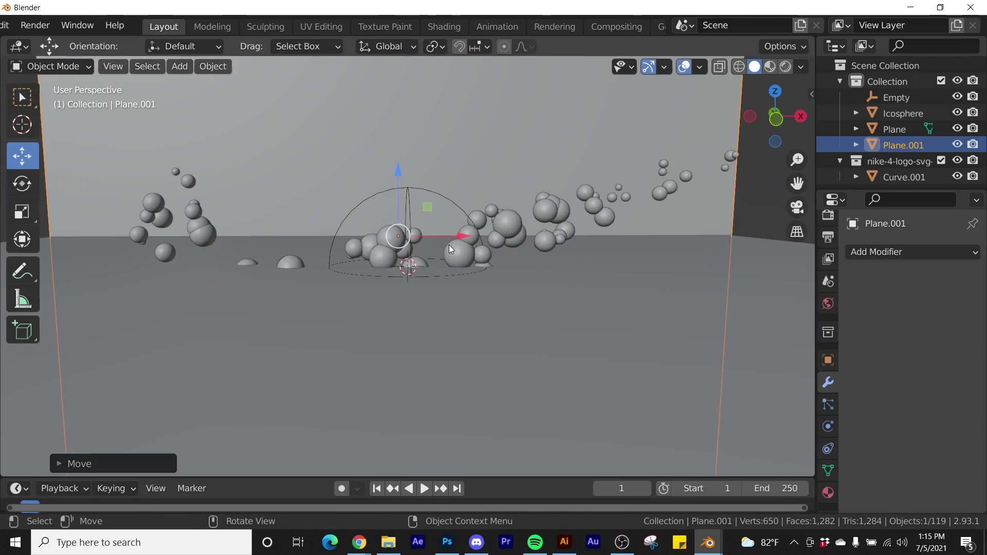
{"action": "left_click", "coordinate": [465, 210]}
{"action": "left_click", "coordinate": [543, 207], "text": "shift"}
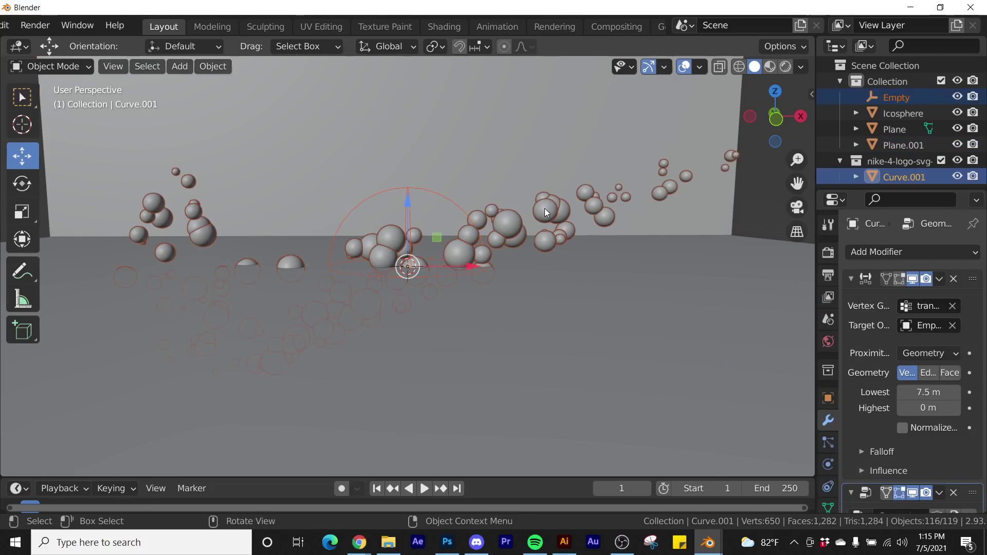
{"action": "scroll", "coordinate": [119, 205], "scroll_direction": "down", "scroll_amount": 4}
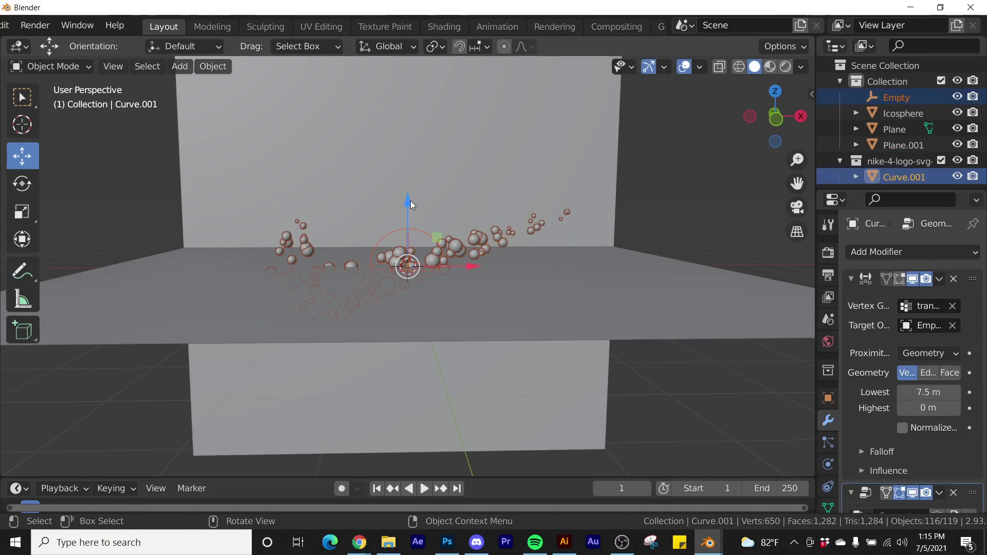
{"action": "left_click_drag", "start_coordinate": [419, 206], "coordinate": [461, 186]}
{"action": "middle_click_drag", "start_coordinate": [461, 187], "coordinate": [461, 187]}
Enlarge the back wall and the floor plane, then switch to the front view.
{"action": "left_click", "coordinate": [461, 187]}
{"action": "key", "text": "s"}
{"action": "left_click", "coordinate": [652, 154]}
{"action": "left_click", "coordinate": [549, 298]}
{"action": "key", "text": "s"}
{"action": "left_click", "coordinate": [634, 269]}
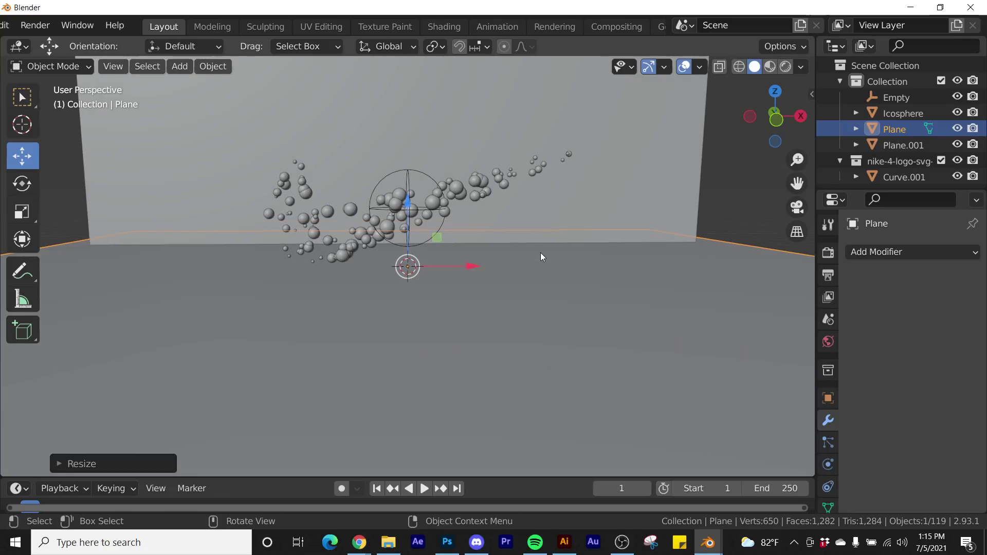
{"action": "key", "text": "grave"}
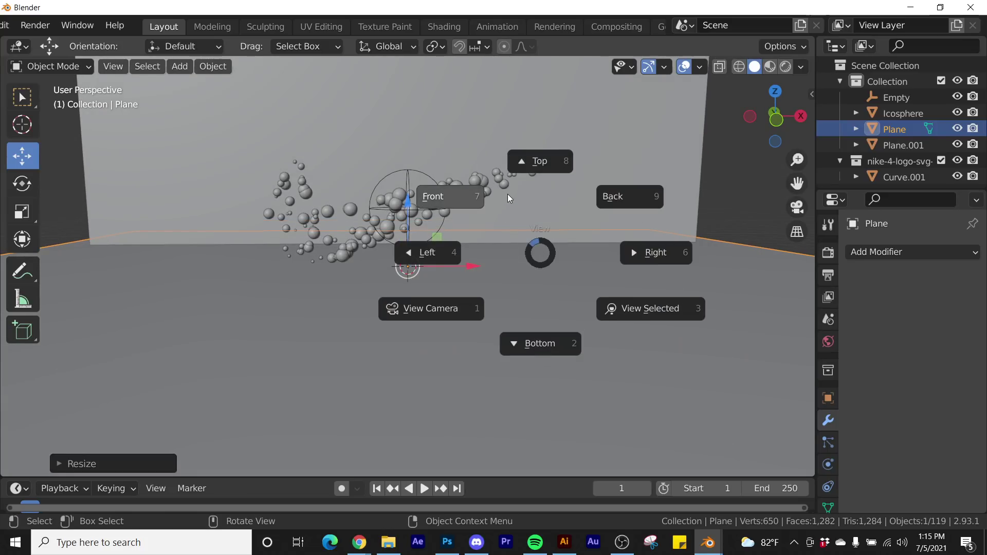
{"action": "left_click", "coordinate": [469, 206]}
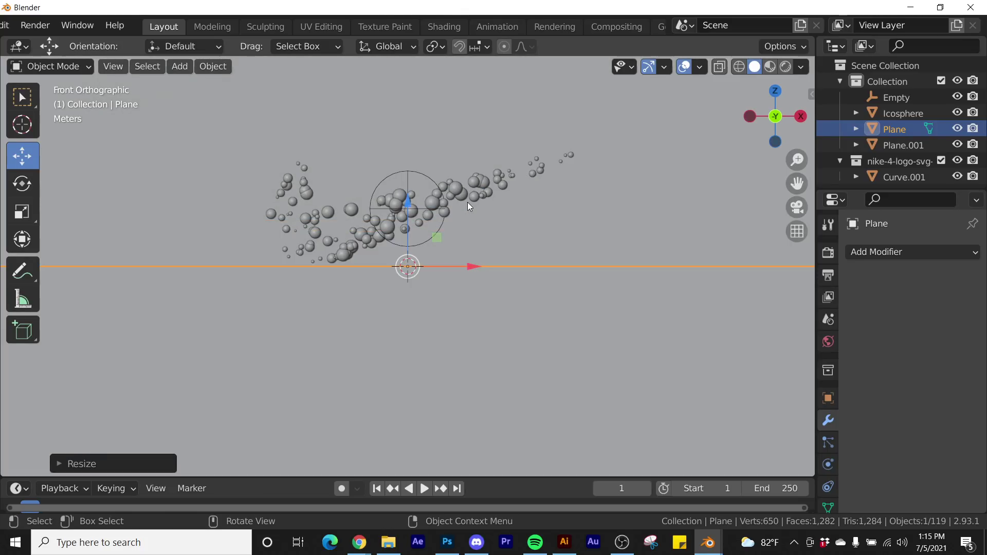
Add a camera, raise it along Z, pull it back to Y -12.698, and view through it.
{"action": "key", "text": "shift+a"}
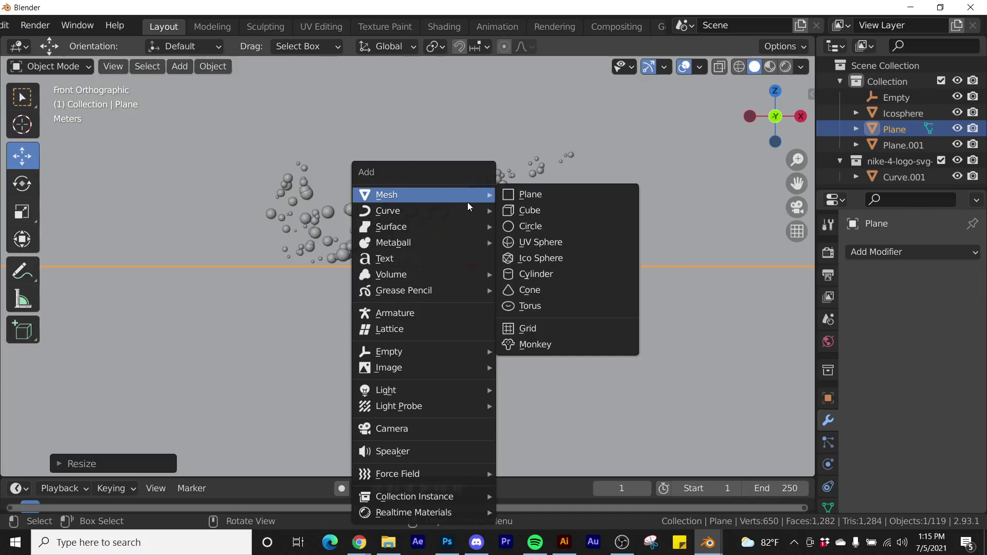
{"action": "left_click", "coordinate": [391, 428]}
{"action": "middle_click_drag", "start_coordinate": [452, 372], "coordinate": [459, 335]}
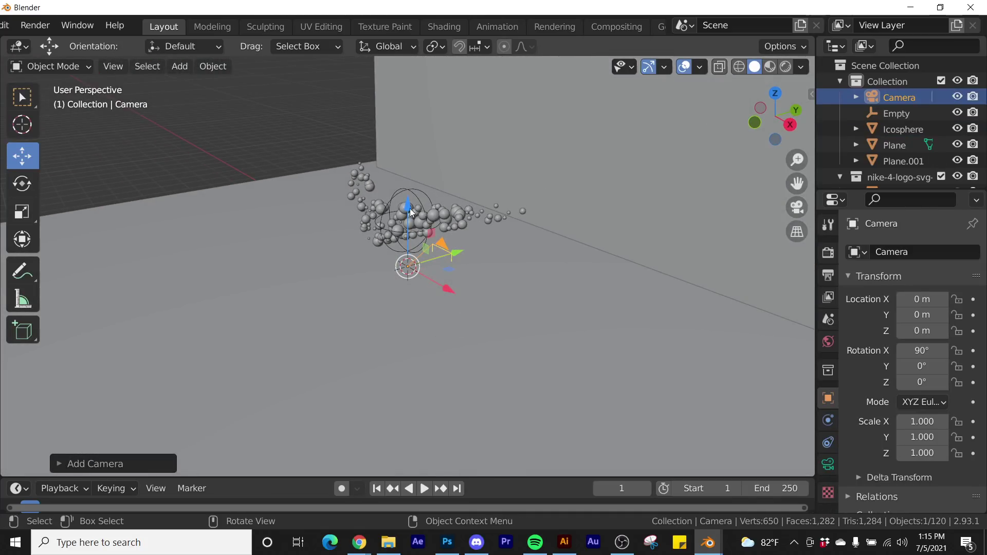
{"action": "left_click_drag", "start_coordinate": [407, 213], "coordinate": [406, 174]}
{"action": "middle_click_drag", "start_coordinate": [406, 174], "coordinate": [450, 275]}
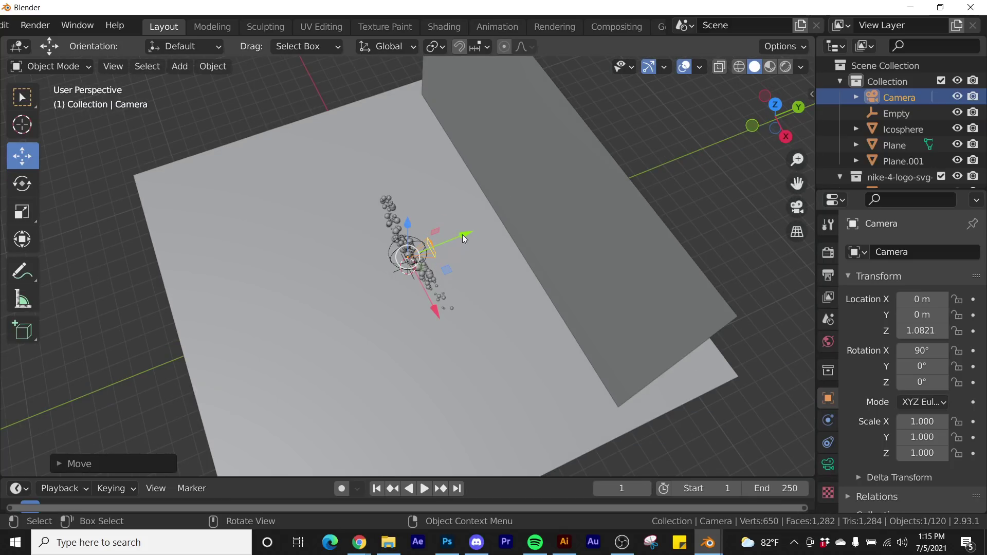
{"action": "left_click_drag", "start_coordinate": [464, 238], "coordinate": [226, 339]}
{"action": "key", "text": "KP_0"}
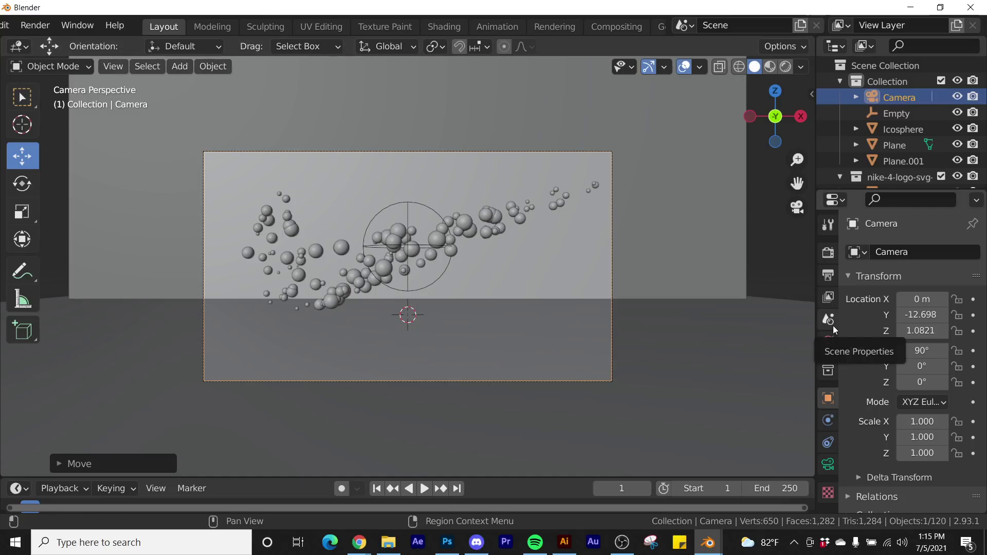
Set the camera's focal length to 120 mm.
{"action": "left_click", "coordinate": [828, 465]}
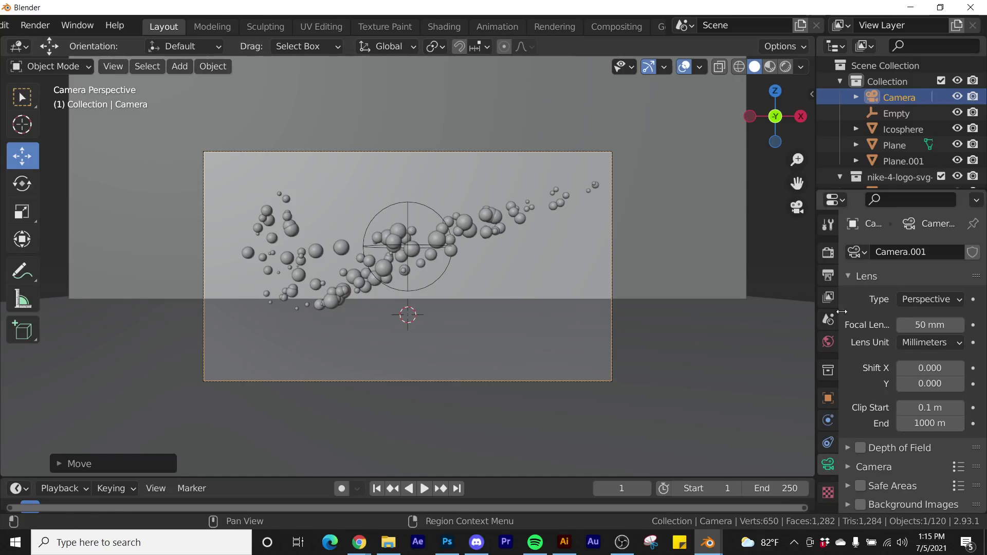
{"action": "left_click", "coordinate": [899, 97]}
{"action": "scroll", "coordinate": [885, 437], "scroll_direction": "down", "scroll_amount": 2}
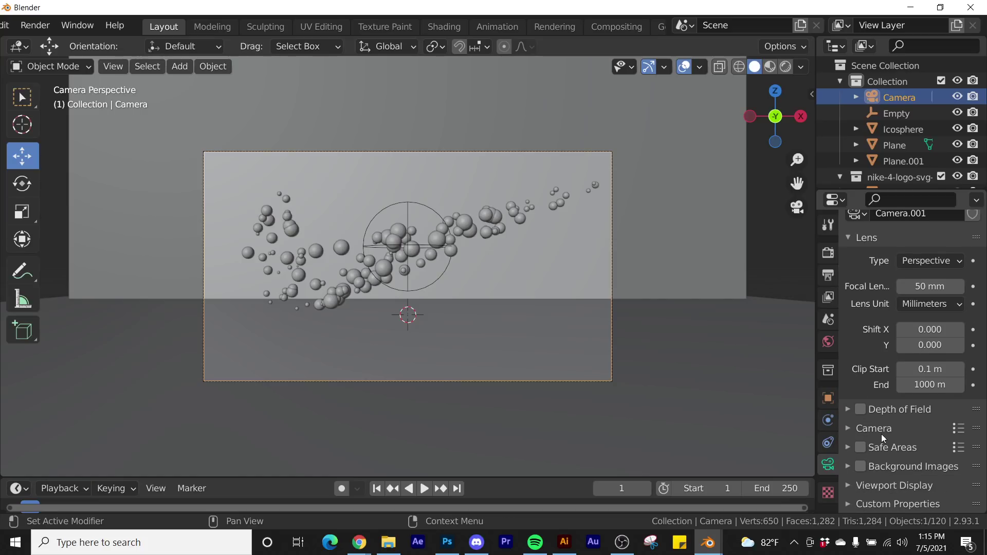
{"action": "scroll", "coordinate": [907, 418], "scroll_direction": "up", "scroll_amount": 2}
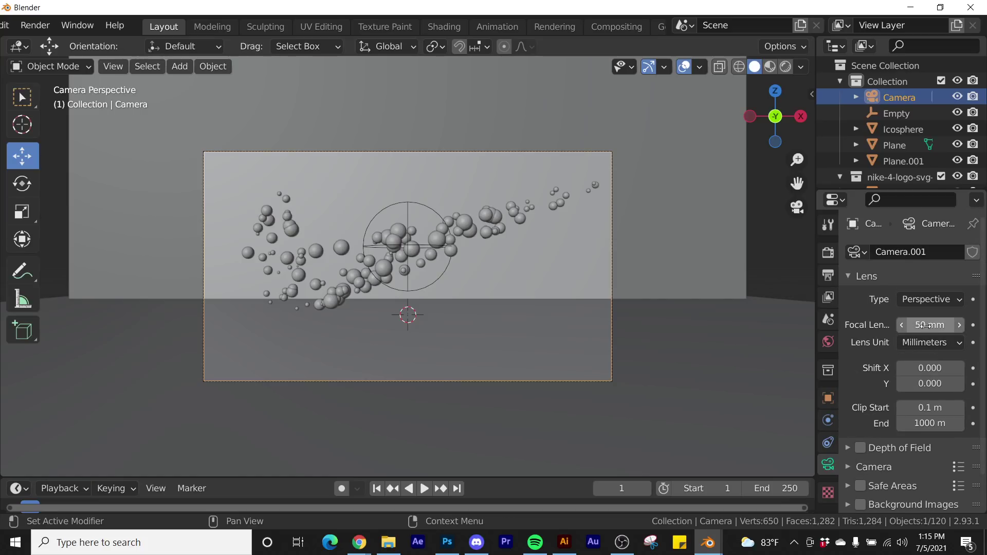
{"action": "left_click", "coordinate": [926, 325]}
{"action": "type", "text": "120"}
{"action": "key", "text": "Return"}
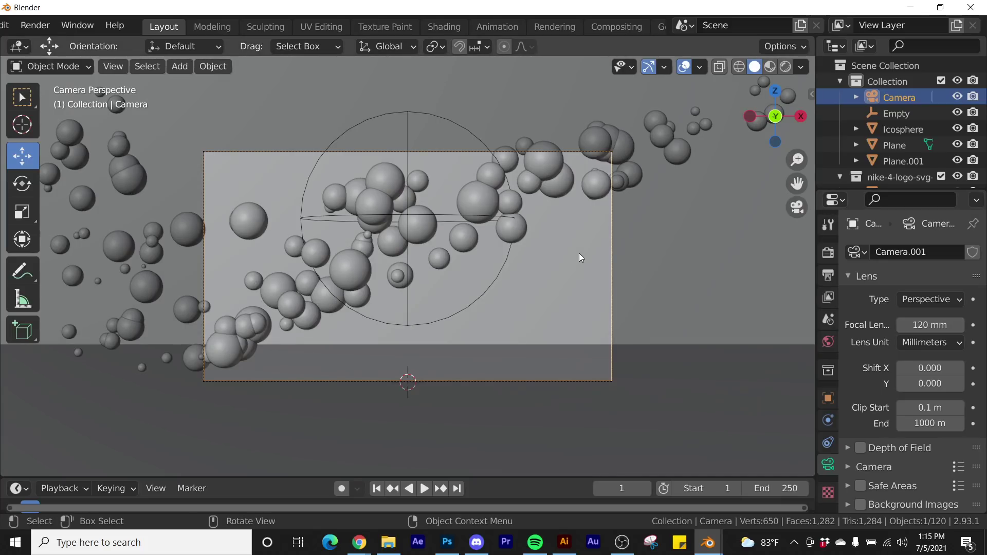
Dolly the camera along its viewing axis and shift it slightly to frame the swoosh.
{"action": "key", "text": "g"}
{"action": "key", "text": "z"}
{"action": "key", "text": "z"}
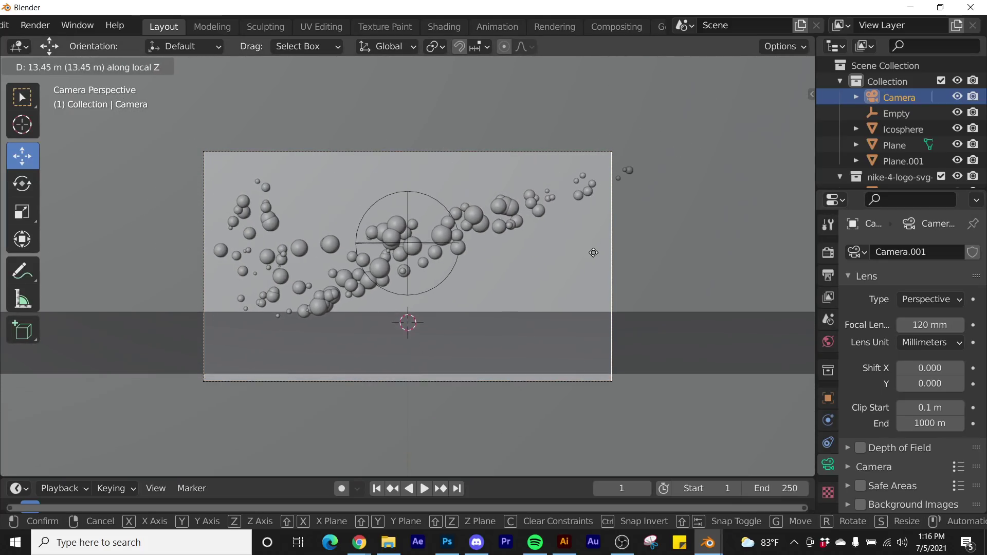
{"action": "left_click", "coordinate": [614, 389]}
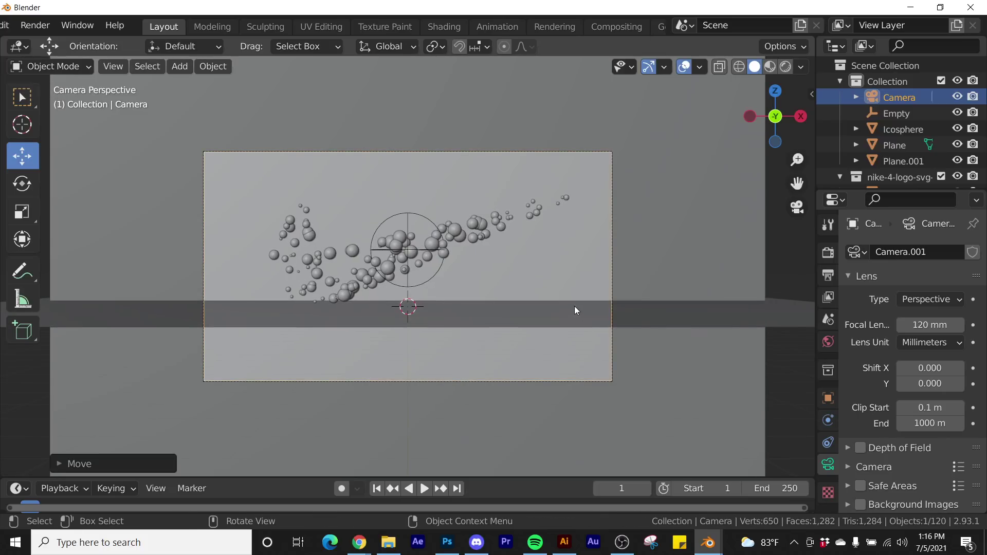
{"action": "key", "text": "g"}
{"action": "left_click", "coordinate": [568, 203]}
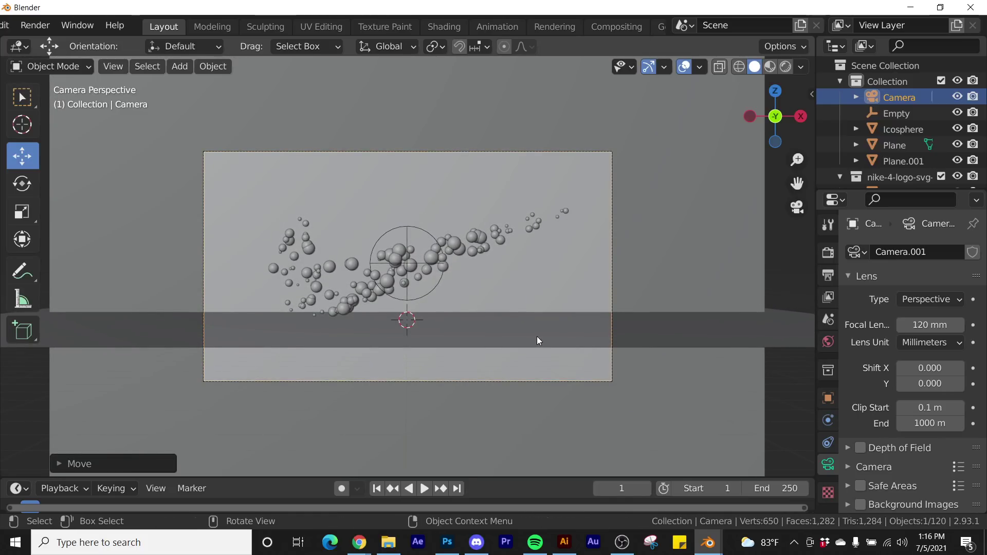
Resize the floor plane, then apply scale to both the floor and back-wall planes.
{"action": "left_click", "coordinate": [572, 296]}
{"action": "key", "text": "s"}
{"action": "left_click", "coordinate": [103, 193]}
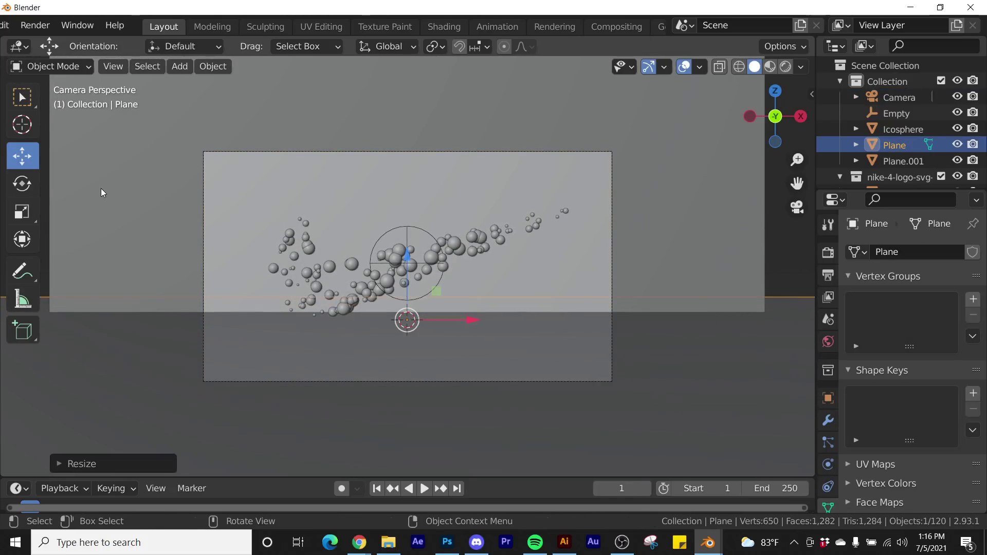
{"action": "left_click", "coordinate": [649, 193], "text": "shift"}
{"action": "key", "text": "ctrl+a"}
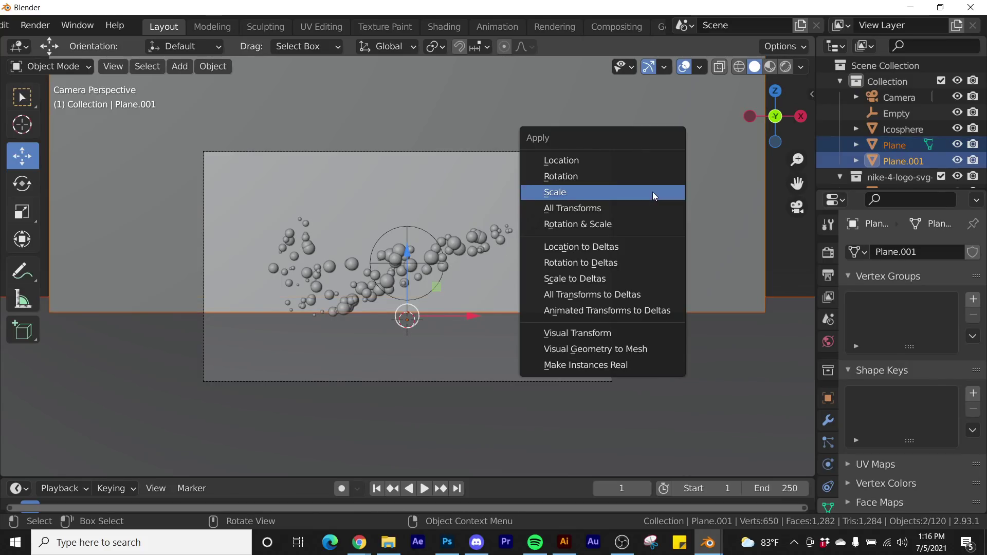
{"action": "left_click", "coordinate": [652, 192]}
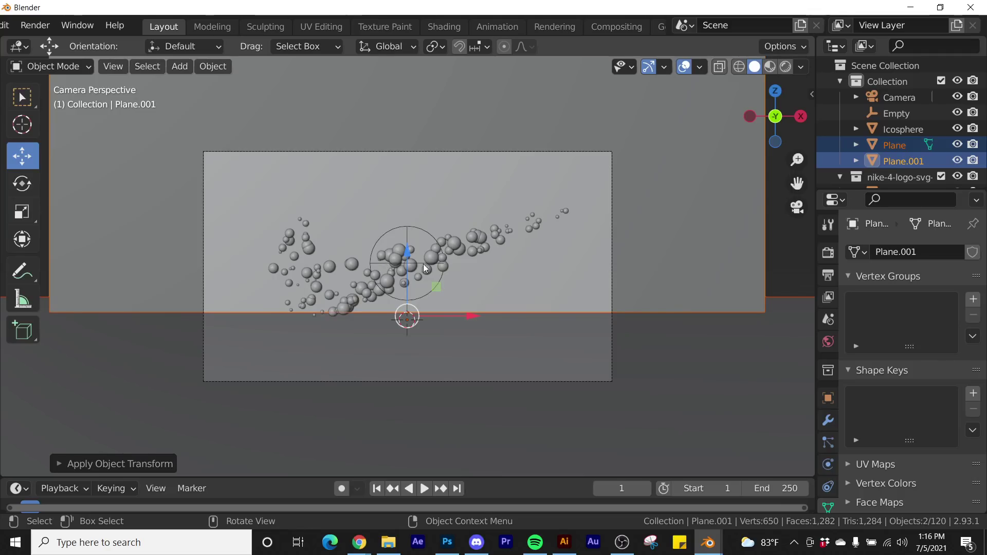
{"action": "scroll", "coordinate": [449, 282], "scroll_direction": "up", "scroll_amount": 2}
{"action": "scroll", "coordinate": [449, 283], "scroll_direction": "down", "scroll_amount": 2}
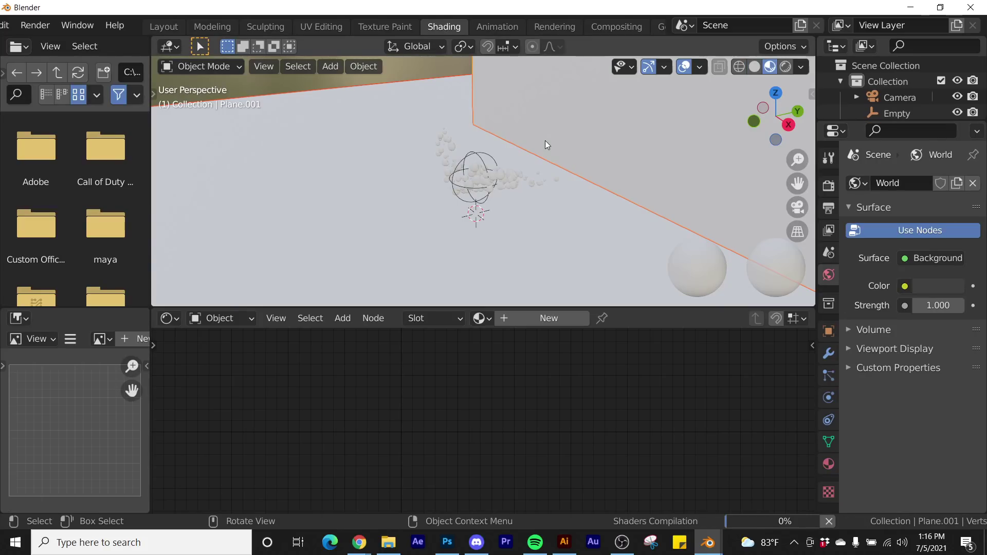
Save the project to the Desktop as tytyt.blend via File > Save As.
{"action": "scroll", "coordinate": [42, 29], "scroll_direction": "up", "scroll_amount": 2}
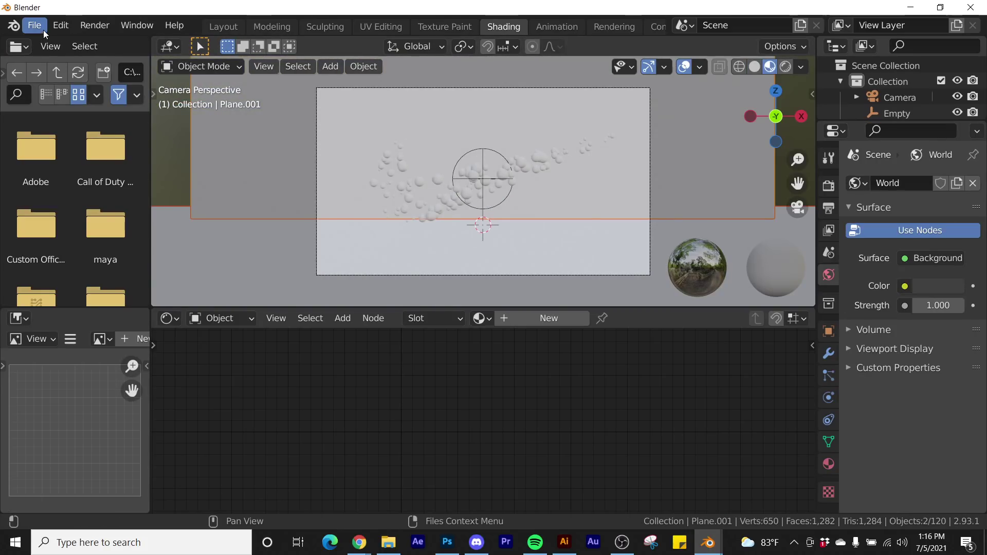
{"action": "left_click", "coordinate": [35, 25]}
{"action": "left_click", "coordinate": [72, 147]}
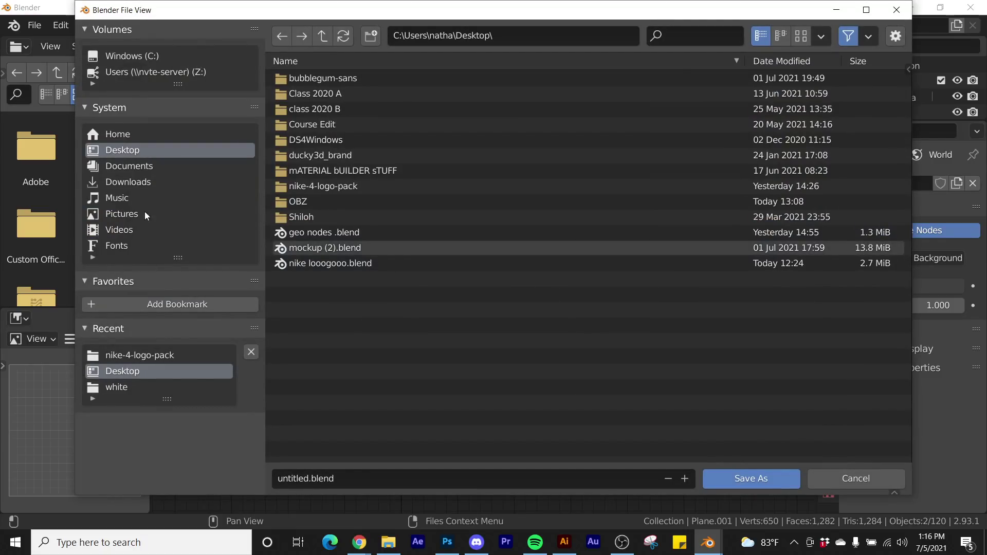
{"action": "left_click", "coordinate": [389, 473]}
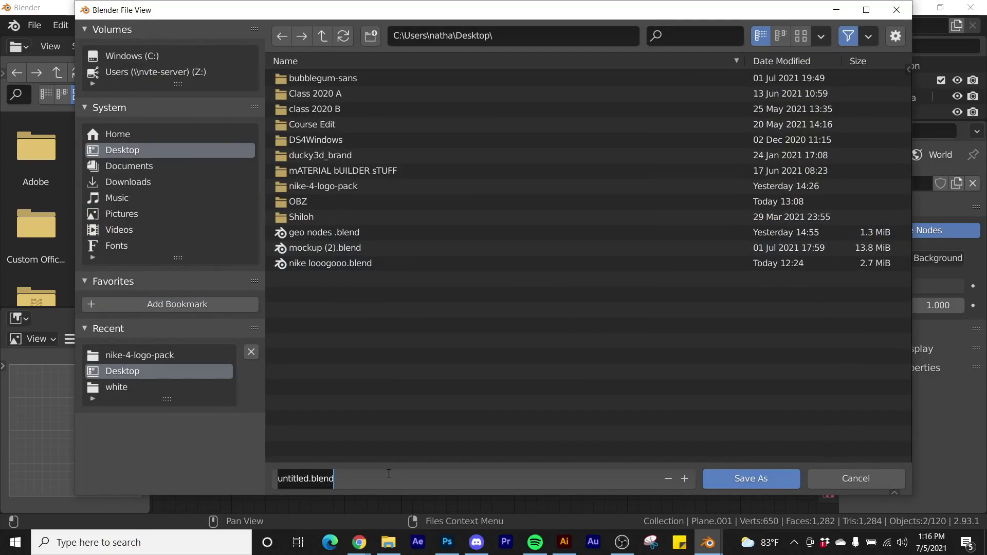
{"action": "type", "text": "tytyt"}
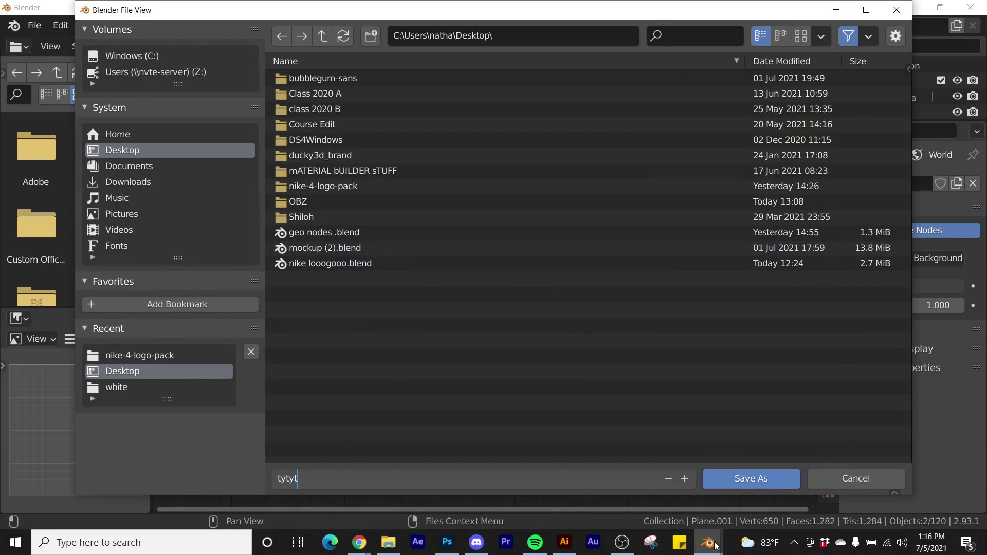
{"action": "left_click", "coordinate": [729, 476]}
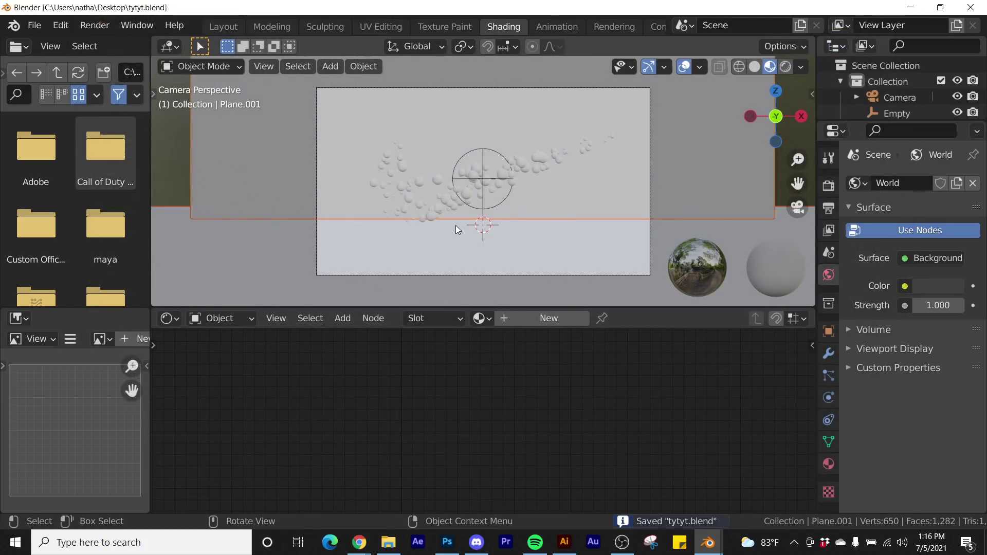
{"action": "scroll", "coordinate": [455, 225], "scroll_direction": "up", "scroll_amount": 2}
Create Material.001, set Metallic to 1, and darken the base colour.
{"action": "left_click", "coordinate": [559, 325]}
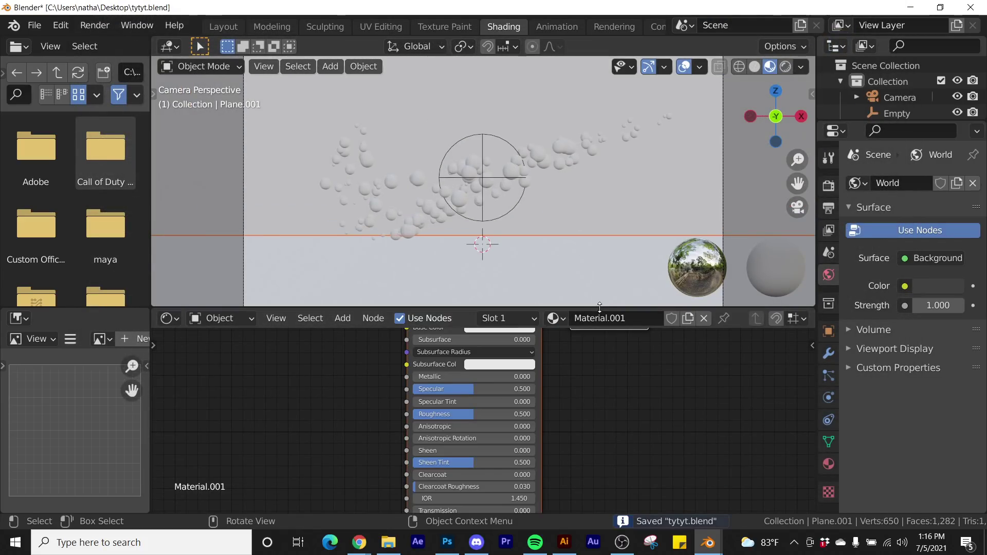
{"action": "left_click_drag", "start_coordinate": [563, 309], "coordinate": [566, 232]}
{"action": "scroll", "coordinate": [567, 339], "scroll_direction": "down", "scroll_amount": 1}
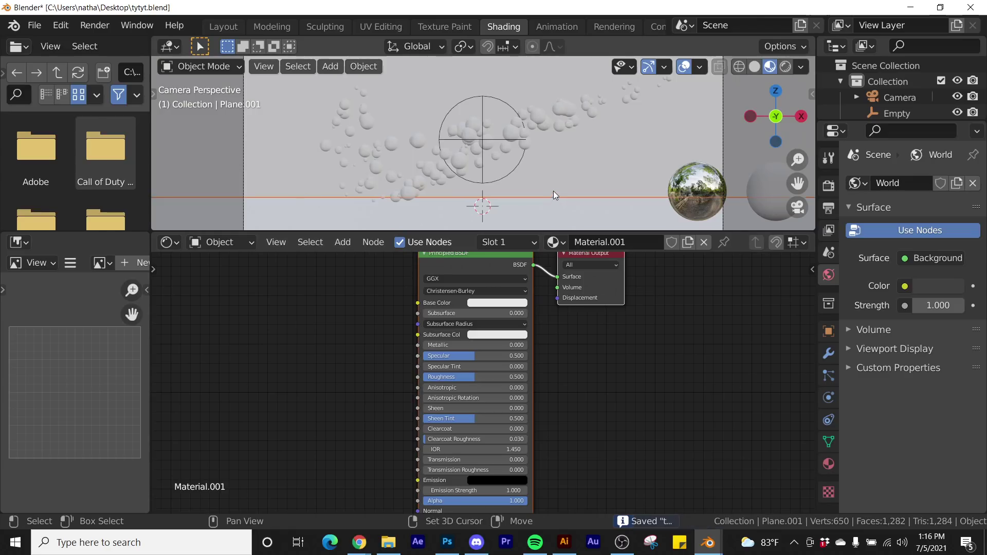
{"action": "middle_click_drag", "start_coordinate": [554, 189], "coordinate": [560, 144], "text": "shift"}
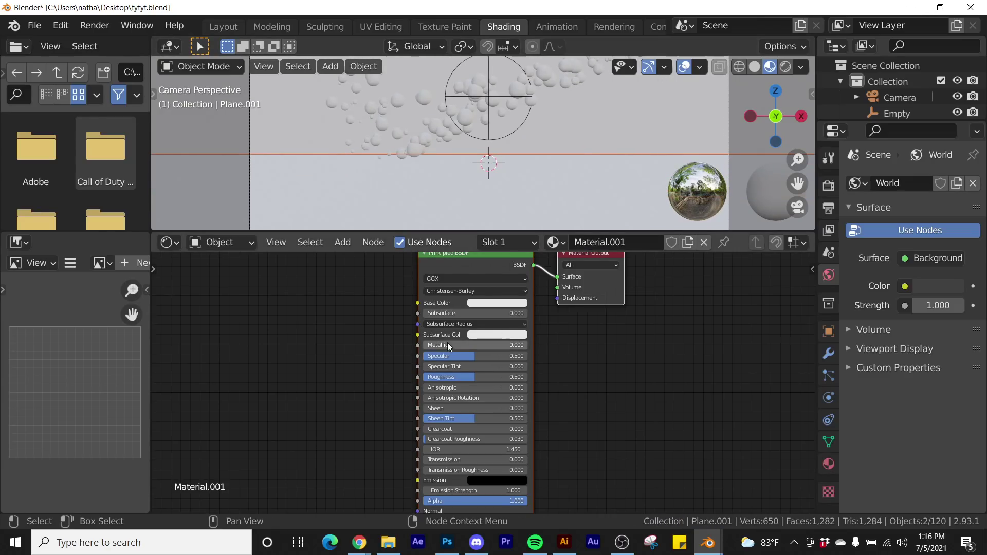
{"action": "left_click_drag", "start_coordinate": [447, 343], "coordinate": [515, 342]}
{"action": "left_click", "coordinate": [501, 304]}
{"action": "mouse_move", "coordinate": [548, 201]}
{"action": "left_mouse_down"}
{"action": "mouse_move", "coordinate": [549, 215]}
{"action": "mouse_move", "coordinate": [549, 205]}
{"action": "left_mouse_up"}
{"action": "middle_click_drag", "start_coordinate": [211, 403], "coordinate": [314, 392], "text": "ctrl"}
Add a ColorRamp node and connect it into the Roughness input.
{"action": "key", "text": "shift+a"}
{"action": "type", "text": "col"}
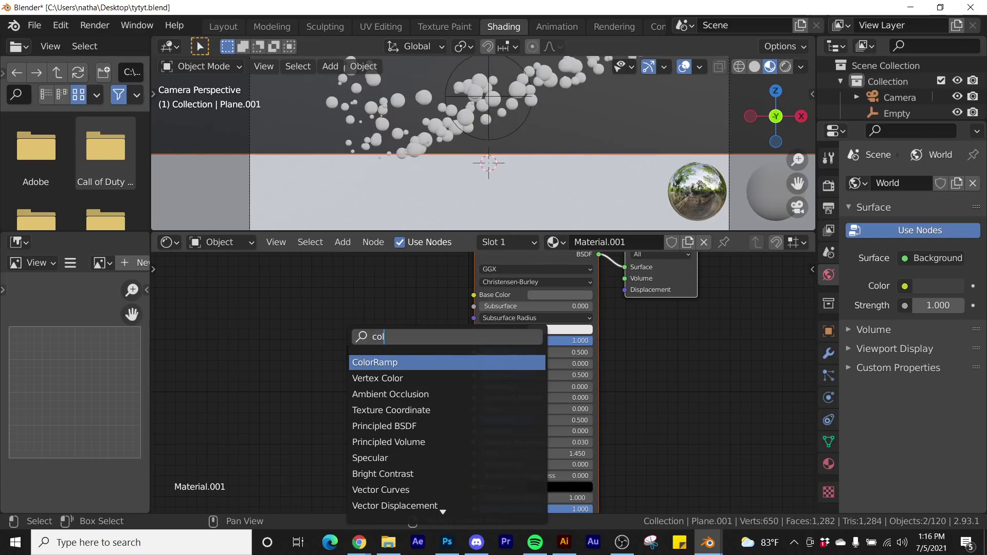
{"action": "left_click", "coordinate": [355, 361]}
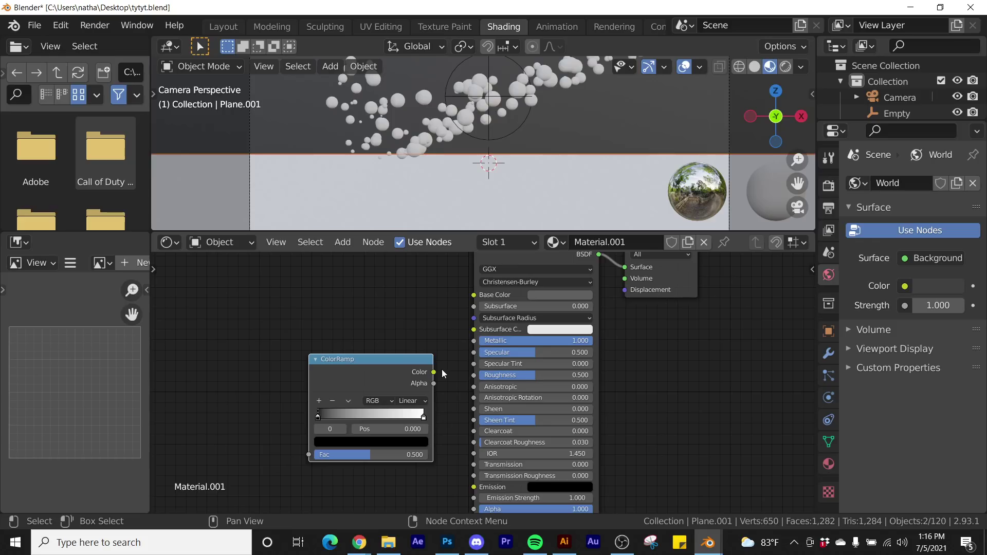
{"action": "left_click_drag", "start_coordinate": [434, 372], "coordinate": [474, 375]}
{"action": "middle_click_drag", "start_coordinate": [246, 369], "coordinate": [408, 352]}
Feed a Noise Texture (Detail 12, Roughness 0.777) into the ColorRamp and move its black stop right.
{"action": "key", "text": "shift+a"}
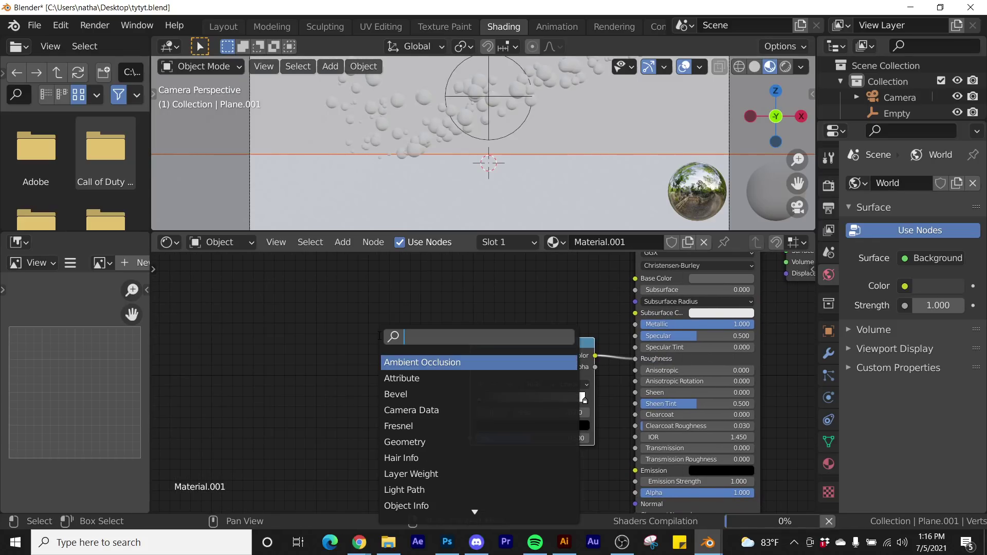
{"action": "type", "text": "noi"}
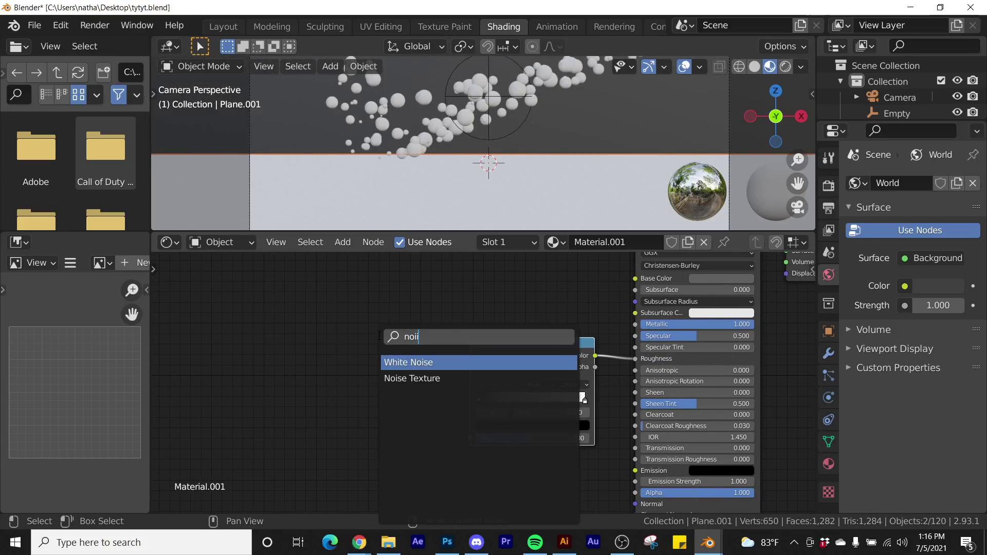
{"action": "left_click", "coordinate": [412, 379]}
{"action": "left_click", "coordinate": [414, 390]}
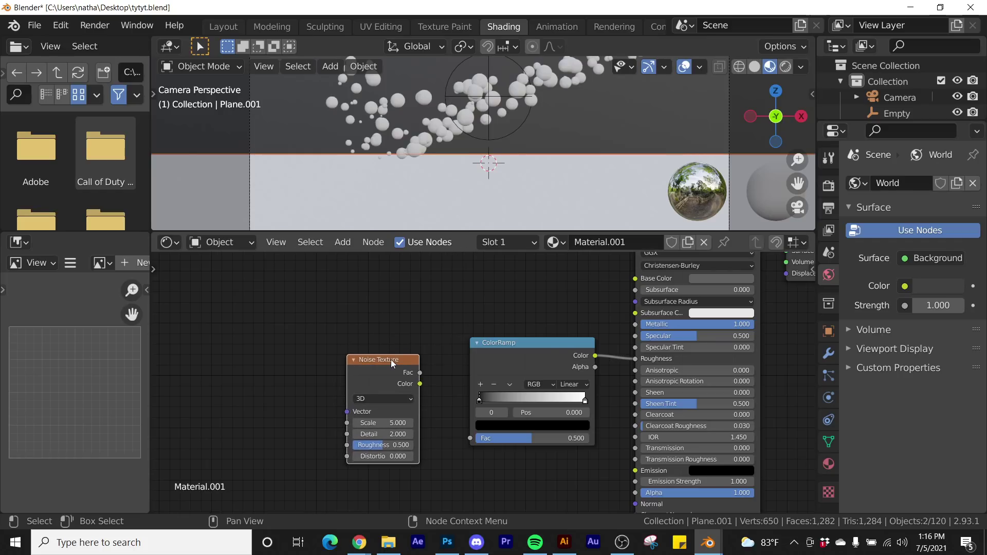
{"action": "left_click_drag", "start_coordinate": [420, 372], "coordinate": [469, 437]}
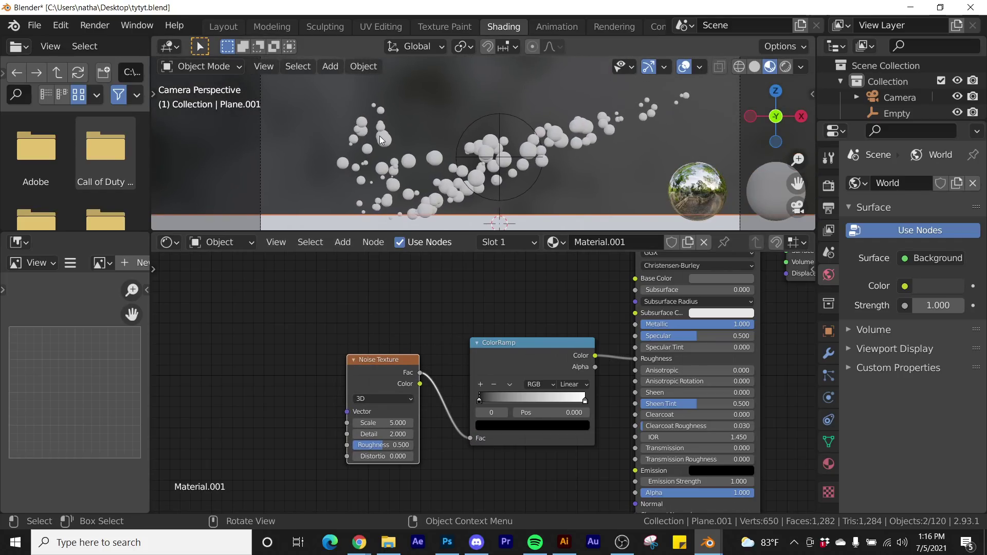
{"action": "left_click", "coordinate": [395, 434]}
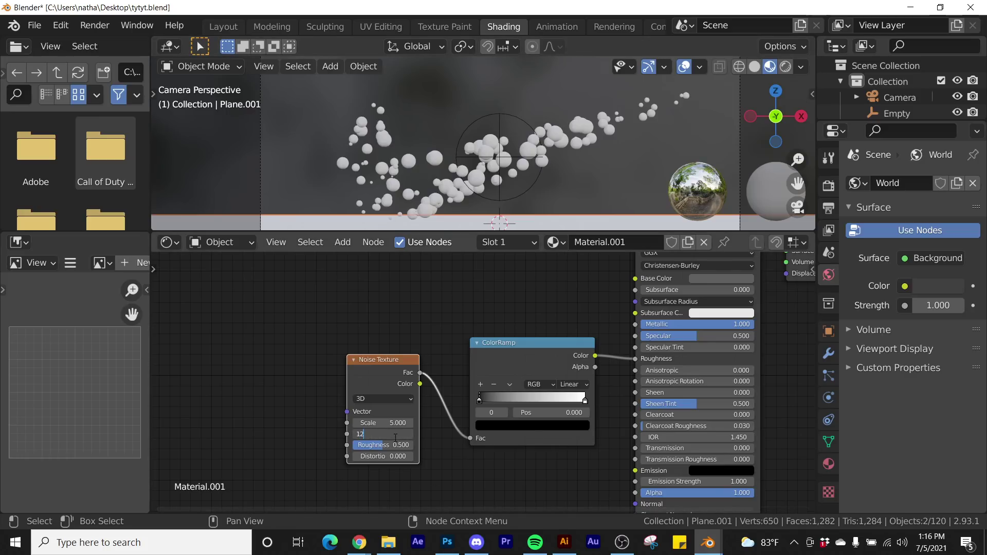
{"action": "type", "text": "12"}
{"action": "key", "text": "Return"}
{"action": "scroll", "coordinate": [393, 454], "scroll_direction": "up", "scroll_amount": 3}
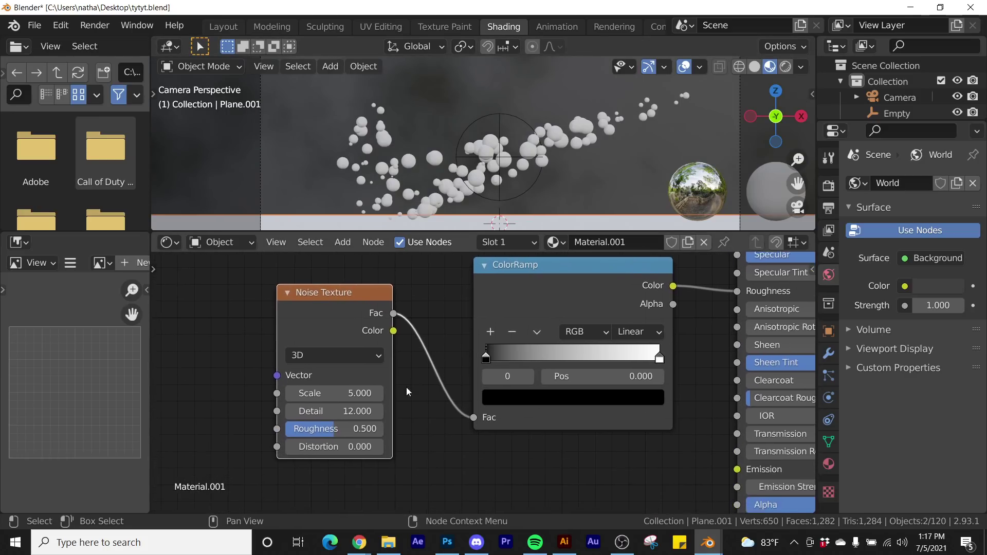
{"action": "left_click_drag", "start_coordinate": [351, 433], "coordinate": [380, 431]}
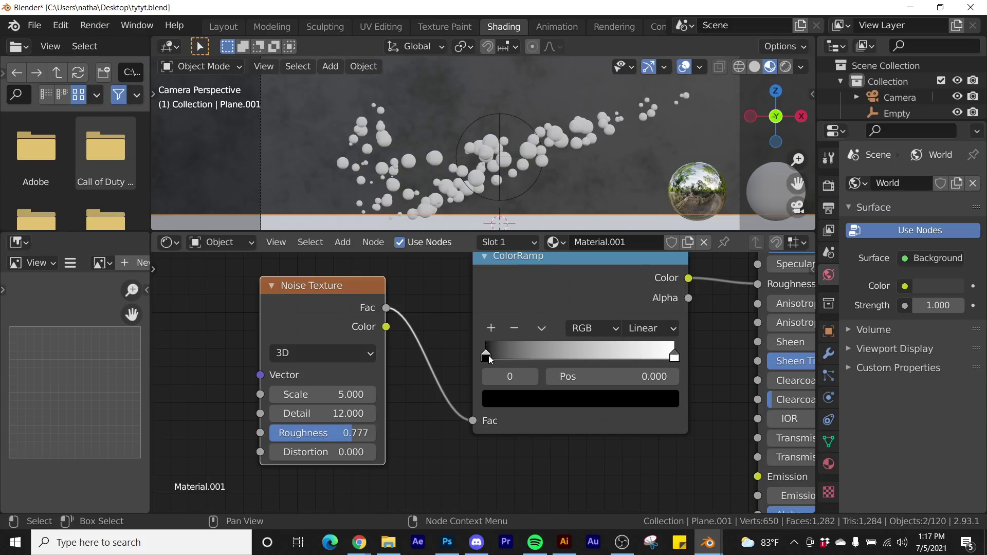
{"action": "left_click_drag", "start_coordinate": [487, 356], "coordinate": [555, 354]}
Assign Material.001 to the other plane.
{"action": "scroll", "coordinate": [479, 136], "scroll_direction": "down", "scroll_amount": 4}
{"action": "left_click", "coordinate": [298, 123]}
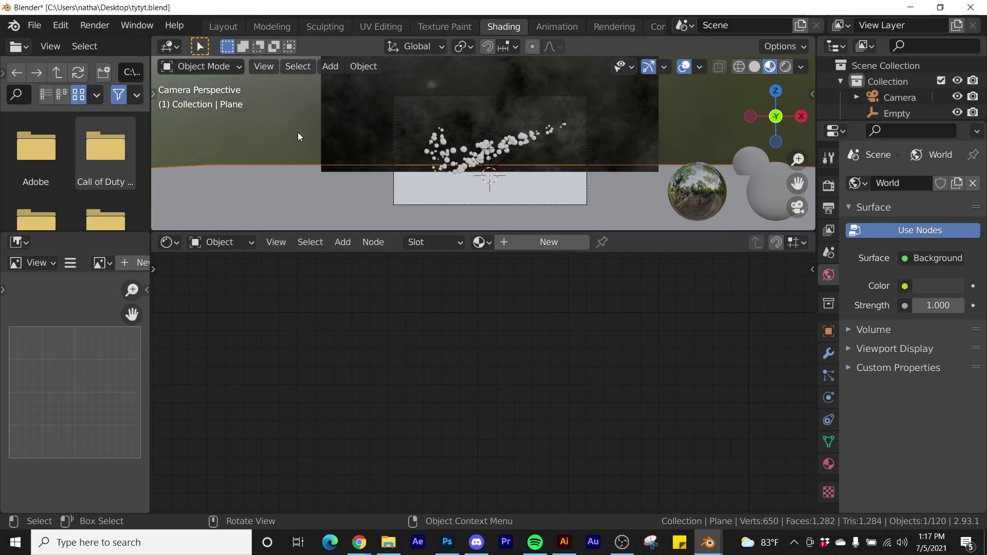
{"action": "left_click", "coordinate": [481, 242]}
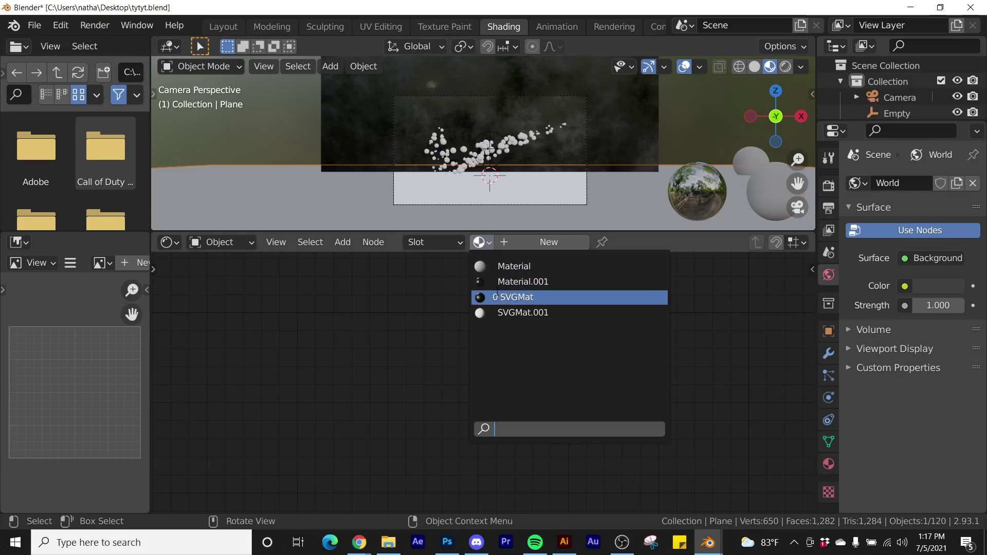
{"action": "left_click", "coordinate": [523, 282]}
Orbit to inspect the scene, return to the camera view, and select Curve.001.
{"action": "scroll", "coordinate": [521, 181], "scroll_direction": "up", "scroll_amount": 5}
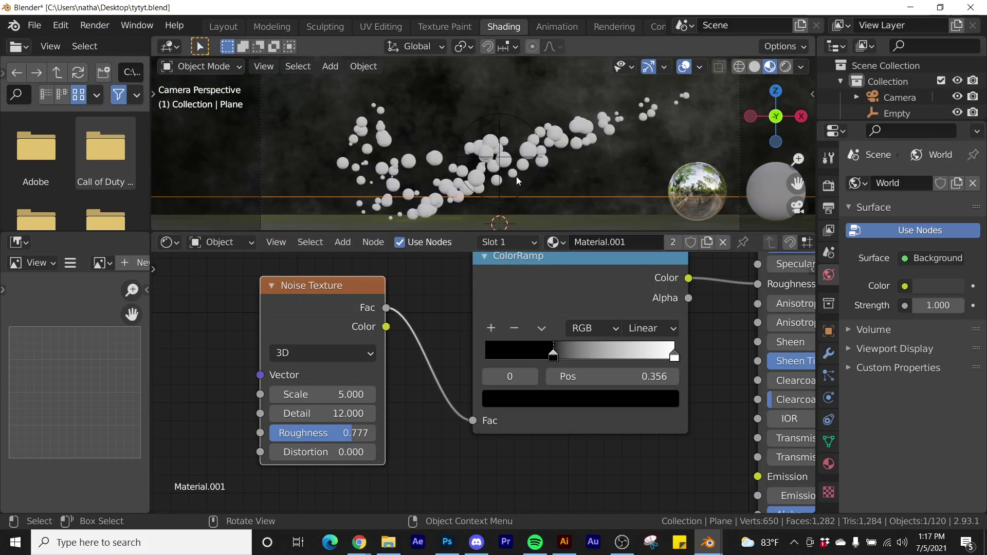
{"action": "scroll", "coordinate": [572, 149], "scroll_direction": "down", "scroll_amount": 4}
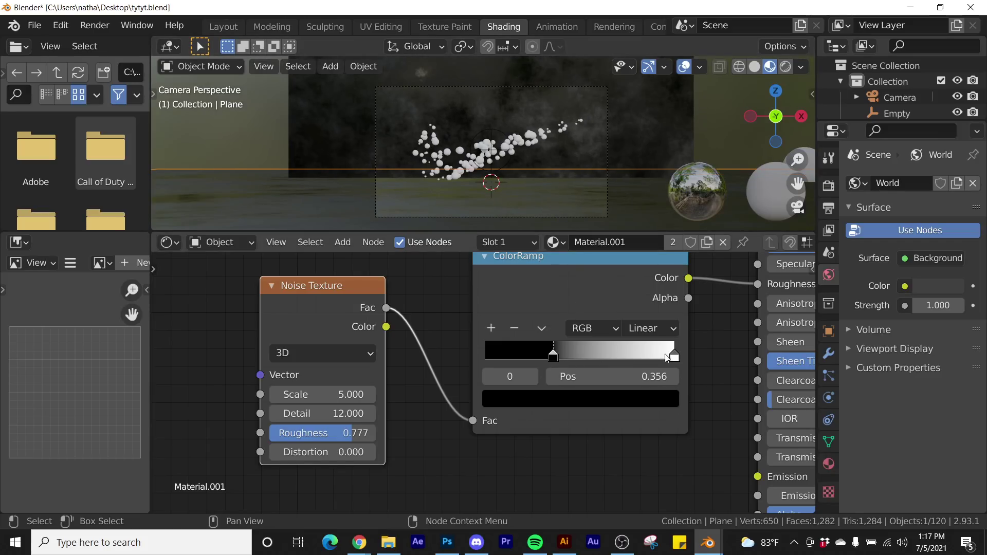
{"action": "middle_click_drag", "start_coordinate": [545, 175], "coordinate": [578, 200]}
{"action": "middle_click_drag", "start_coordinate": [560, 149], "coordinate": [478, 159]}
{"action": "key", "text": "KP_0"}
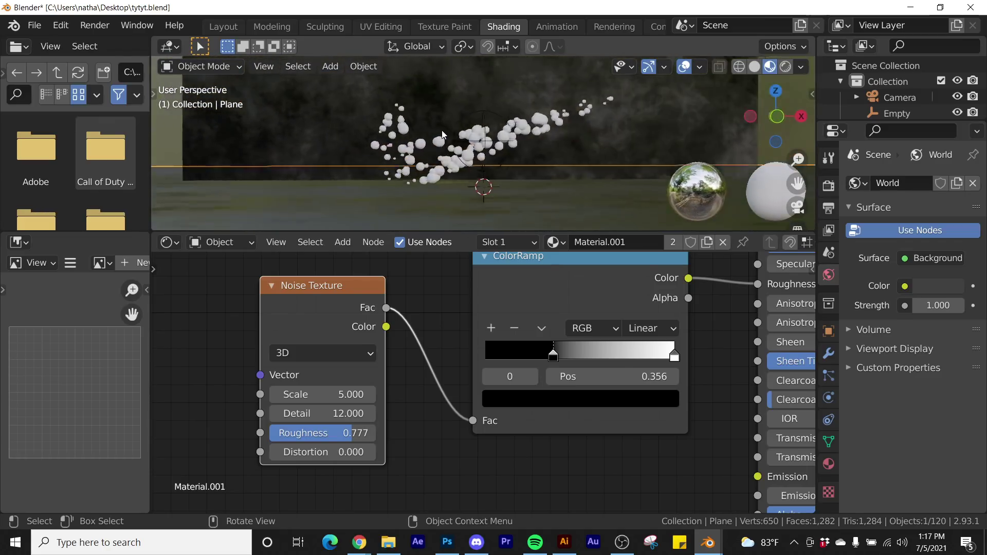
{"action": "scroll", "coordinate": [876, 98], "scroll_direction": "down", "scroll_amount": 5}
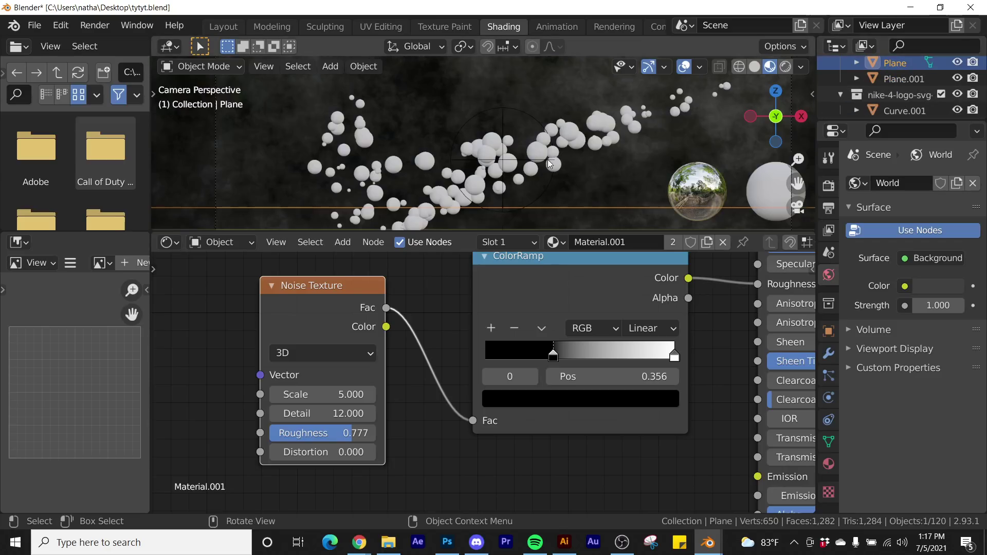
{"action": "left_click", "coordinate": [618, 126]}
{"action": "scroll", "coordinate": [910, 87], "scroll_direction": "up", "scroll_amount": 1}
Give the Icosphere a new material, replacing Principled BSDF with an Emission shader on Surface.
{"action": "left_click", "coordinate": [909, 73]}
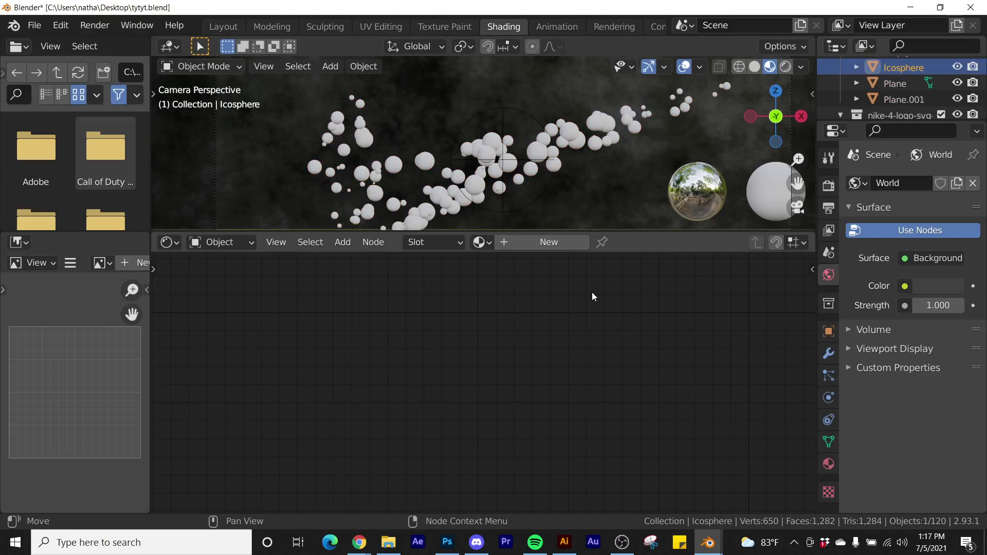
{"action": "left_click", "coordinate": [542, 245]}
{"action": "key", "text": "KP_Decimal"}
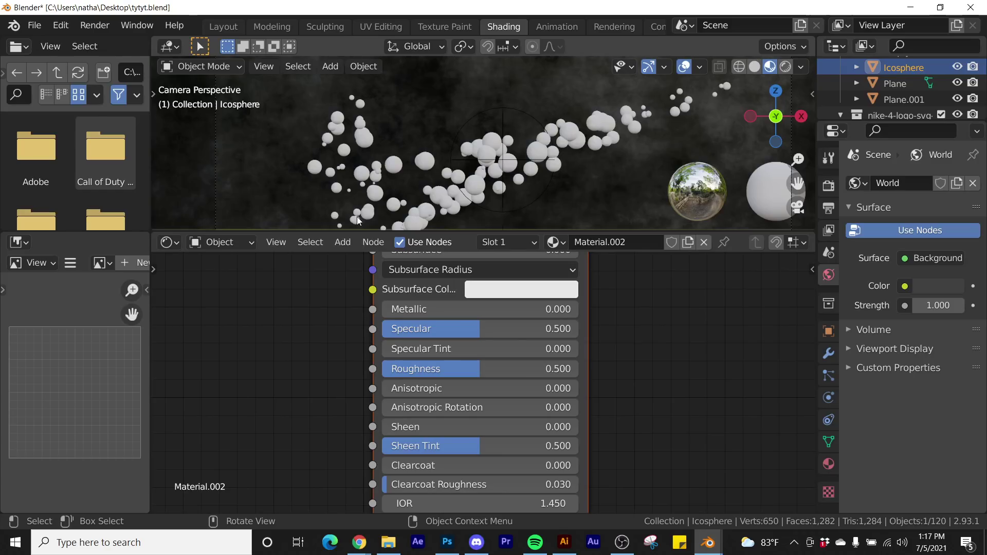
{"action": "scroll", "coordinate": [434, 348], "scroll_direction": "down", "scroll_amount": 5}
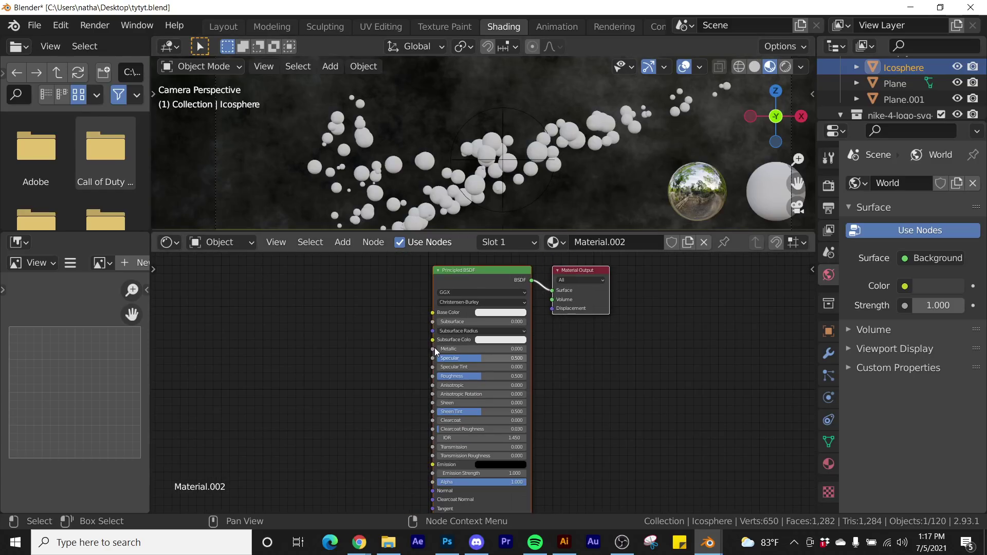
{"action": "scroll", "coordinate": [497, 282], "scroll_direction": "up", "scroll_amount": 3}
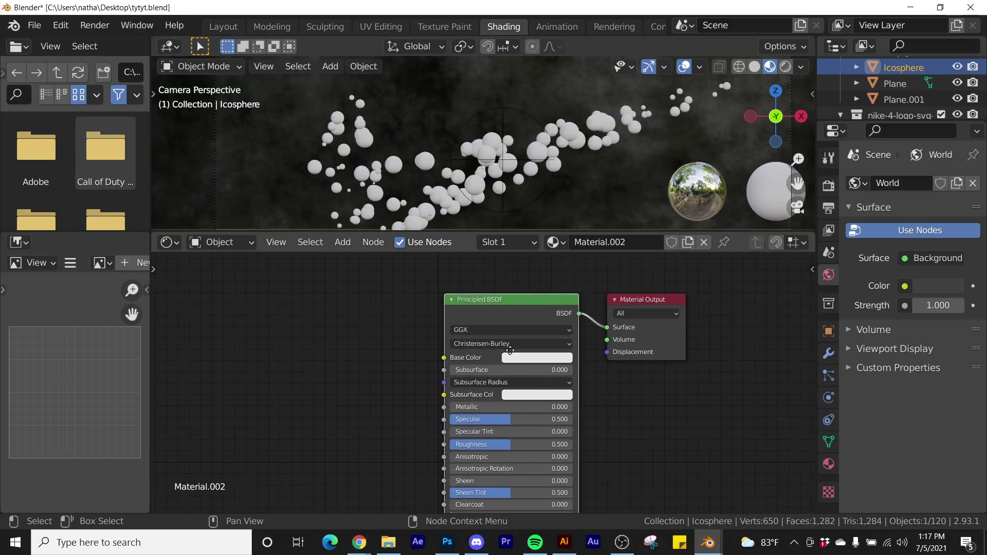
{"action": "key", "text": "x"}
{"action": "key", "text": "shift+a"}
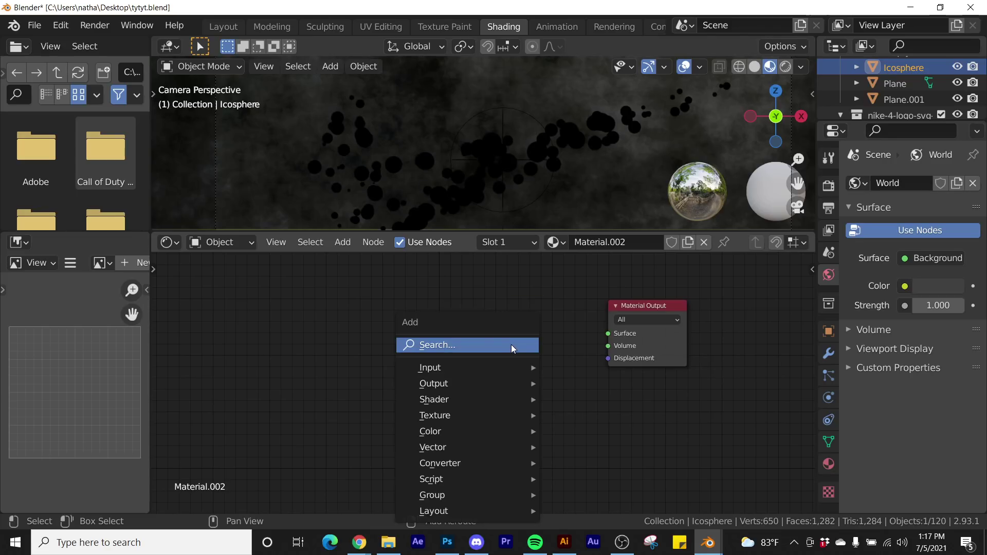
{"action": "type", "text": "em"}
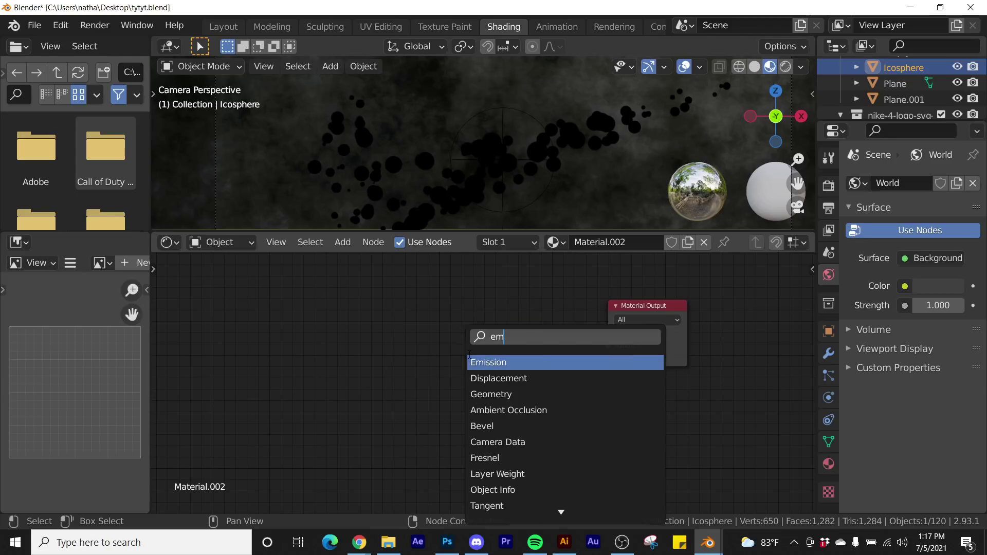
{"action": "key", "text": "Return"}
{"action": "left_click_drag", "start_coordinate": [545, 349], "coordinate": [608, 333]}
Add a ColorRamp and connect its Color into the Emission colour.
{"action": "key", "text": "shift+a"}
{"action": "type", "text": "col"}
{"action": "key", "text": "Return"}
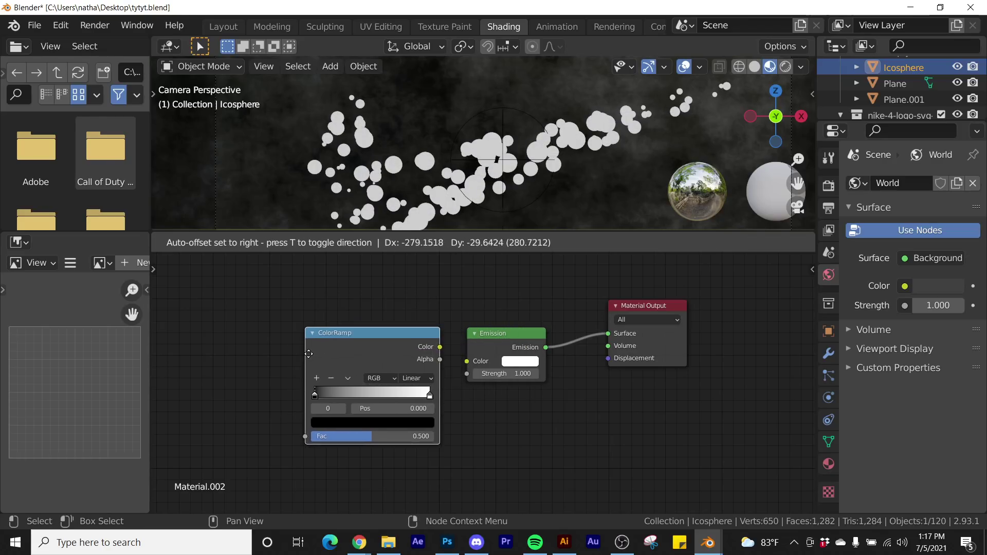
{"action": "left_click", "coordinate": [421, 347]}
{"action": "left_click_drag", "start_coordinate": [423, 351], "coordinate": [466, 361]}
{"action": "middle_click_drag", "start_coordinate": [397, 367], "coordinate": [592, 328]}
Add a Layer Weight node and link its Facing output into the ColorRamp Fac.
{"action": "key", "text": "shift+a"}
{"action": "left_click", "coordinate": [421, 300]}
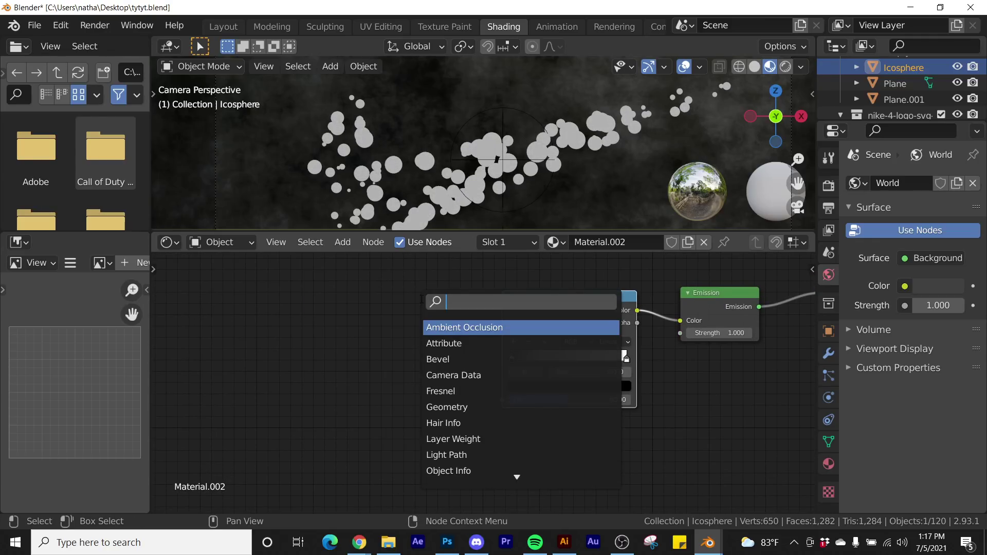
{"action": "type", "text": "lay"}
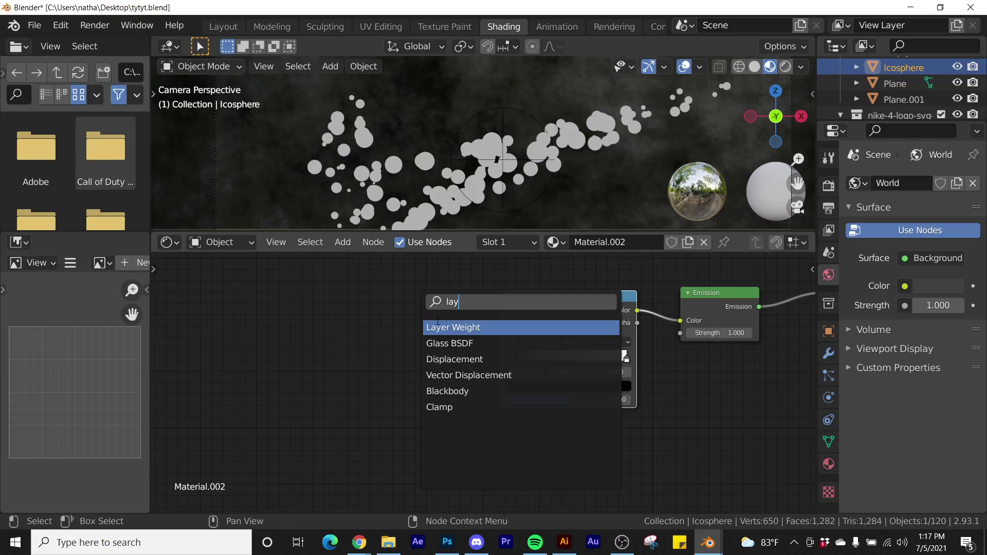
{"action": "key", "text": "Return"}
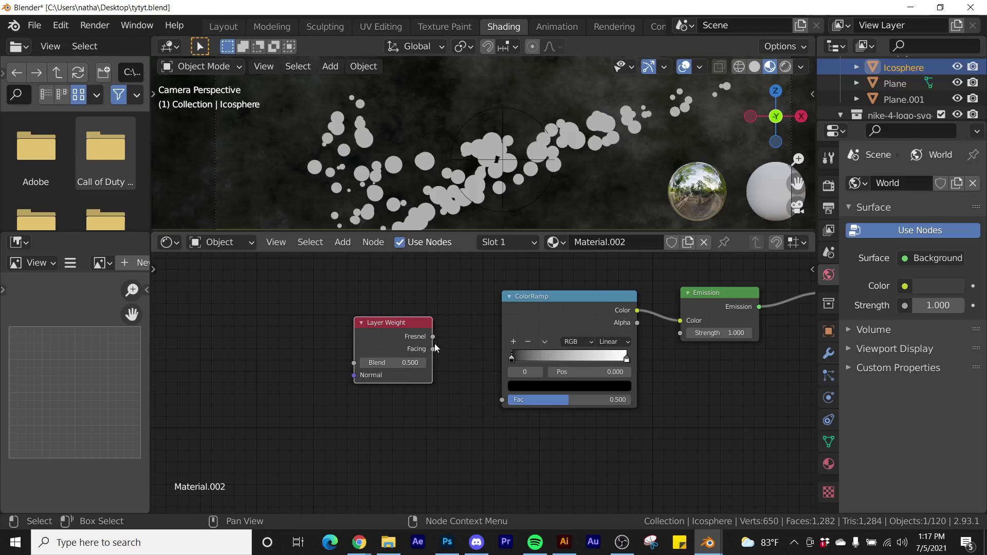
{"action": "left_click_drag", "start_coordinate": [434, 348], "coordinate": [512, 401]}
{"action": "middle_click_drag", "start_coordinate": [512, 402], "coordinate": [311, 398]}
{"action": "scroll", "coordinate": [452, 341], "scroll_direction": "up", "scroll_amount": 2}
{"action": "middle_click_drag", "start_coordinate": [415, 341], "coordinate": [500, 334]}
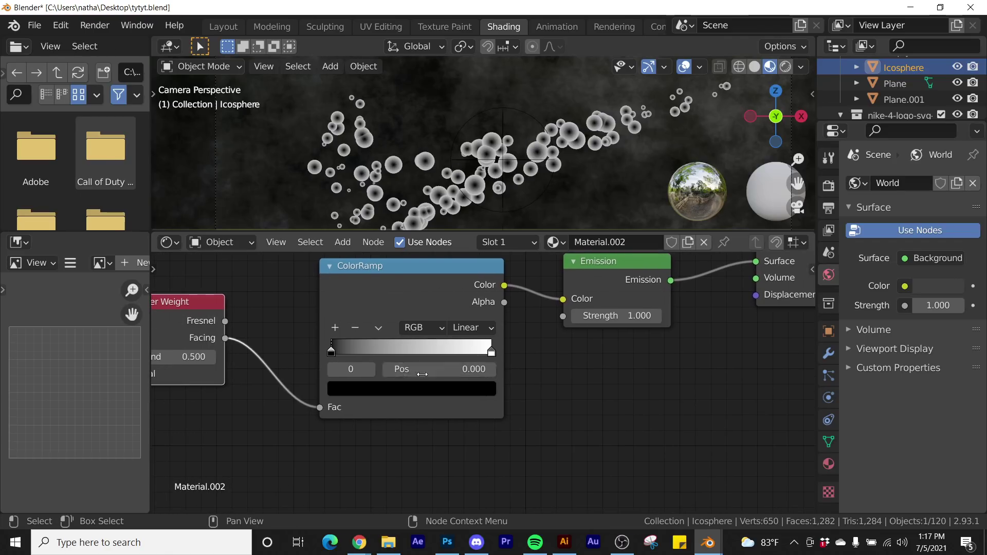
Make the ramp's white stop red, set emission strength 8.9, and Layer Weight blend 0.050.
{"action": "left_click", "coordinate": [491, 354]}
{"action": "left_click", "coordinate": [465, 389]}
{"action": "left_click", "coordinate": [387, 269]}
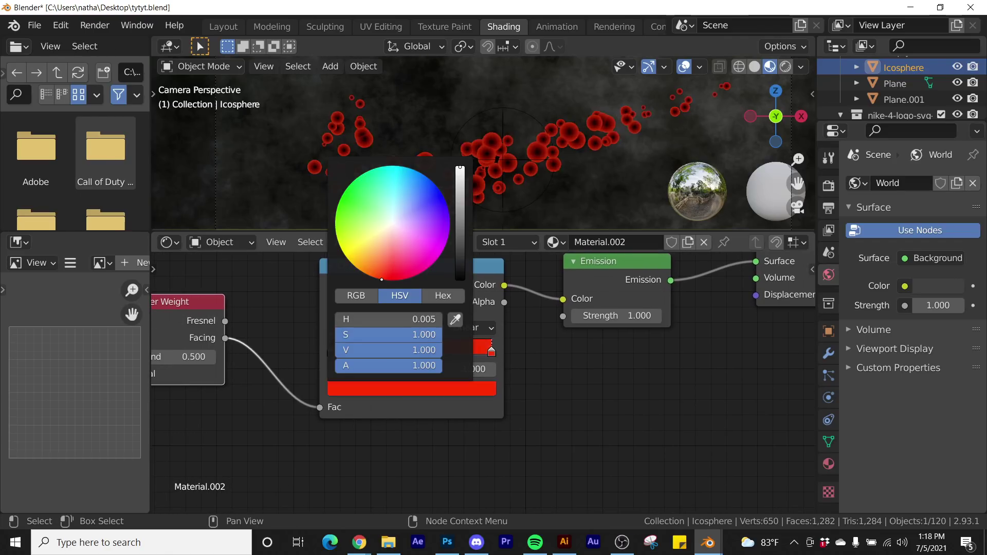
{"action": "mouse_move", "coordinate": [628, 318]}
{"action": "left_mouse_down"}
{"action": "mouse_move", "coordinate": [720, 317]}
{"action": "mouse_move", "coordinate": [607, 317]}
{"action": "mouse_move", "coordinate": [648, 317]}
{"action": "left_mouse_up"}
{"action": "middle_click_drag", "start_coordinate": [298, 339], "coordinate": [383, 329]}
{"action": "left_click_drag", "start_coordinate": [257, 347], "coordinate": [234, 347]}
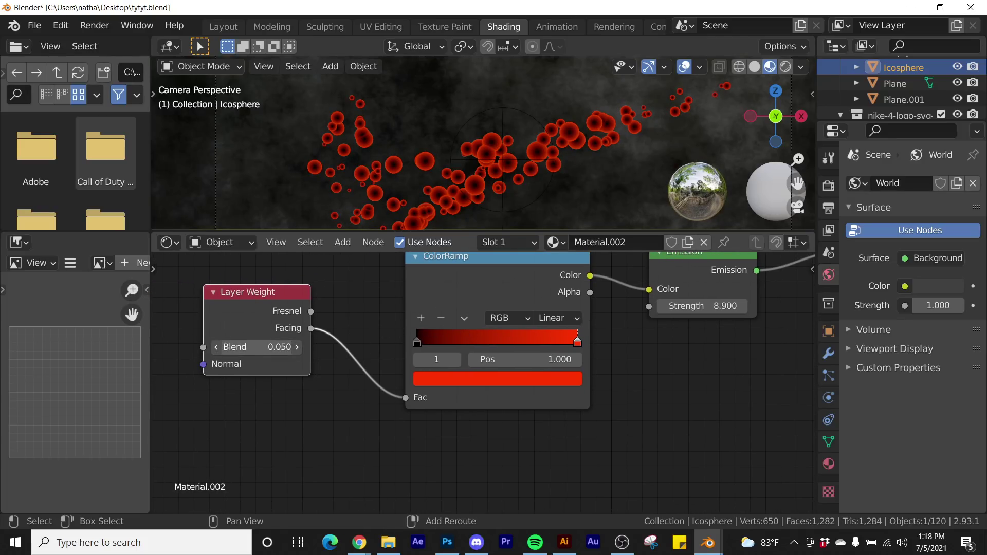
Switch the ramp to B-Spline, raise Layer Weight blend to about 0.24, and purify the red stop.
{"action": "left_click", "coordinate": [566, 317]}
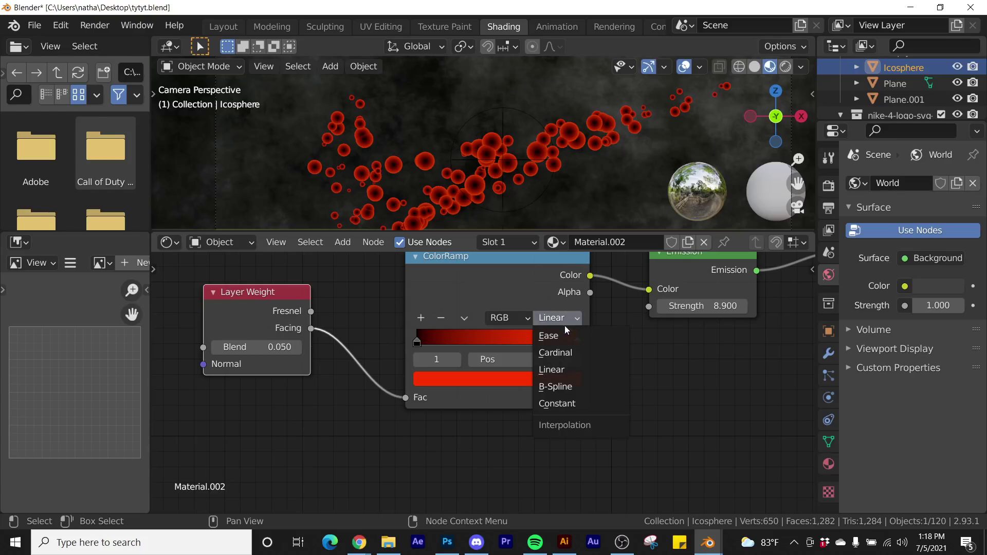
{"action": "left_click", "coordinate": [570, 387]}
{"action": "scroll", "coordinate": [535, 162], "scroll_direction": "up", "scroll_amount": 3}
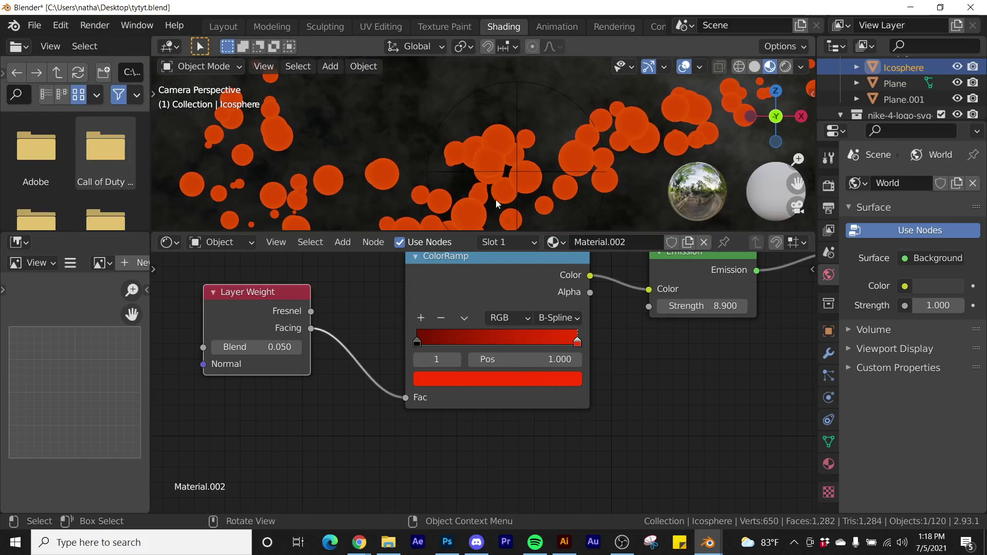
{"action": "mouse_move", "coordinate": [267, 347]}
{"action": "left_mouse_down"}
{"action": "mouse_move", "coordinate": [339, 347]}
{"action": "mouse_move", "coordinate": [286, 347]}
{"action": "left_mouse_up"}
{"action": "scroll", "coordinate": [514, 154], "scroll_direction": "down", "scroll_amount": 5}
{"action": "left_click", "coordinate": [505, 380]}
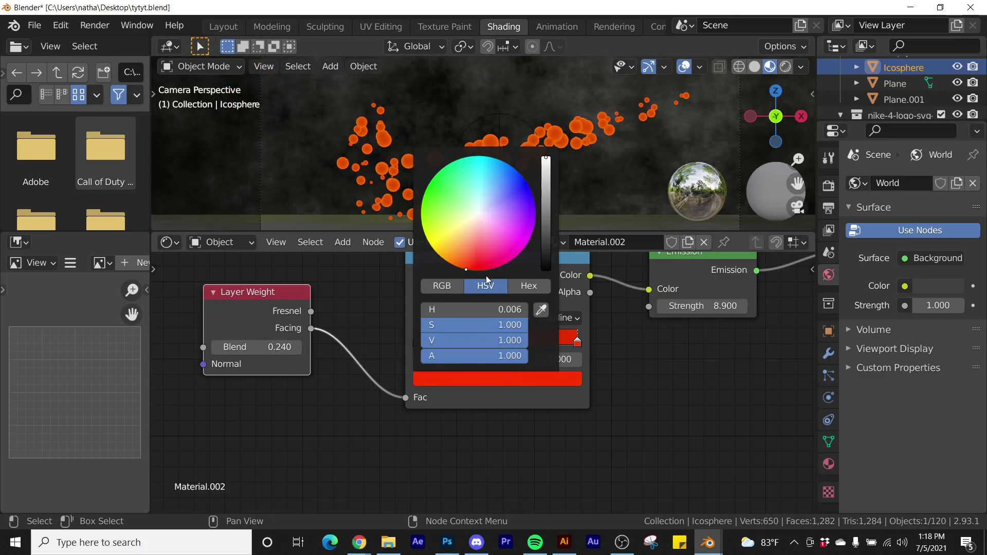
{"action": "left_click_drag", "start_coordinate": [465, 269], "coordinate": [477, 270]}
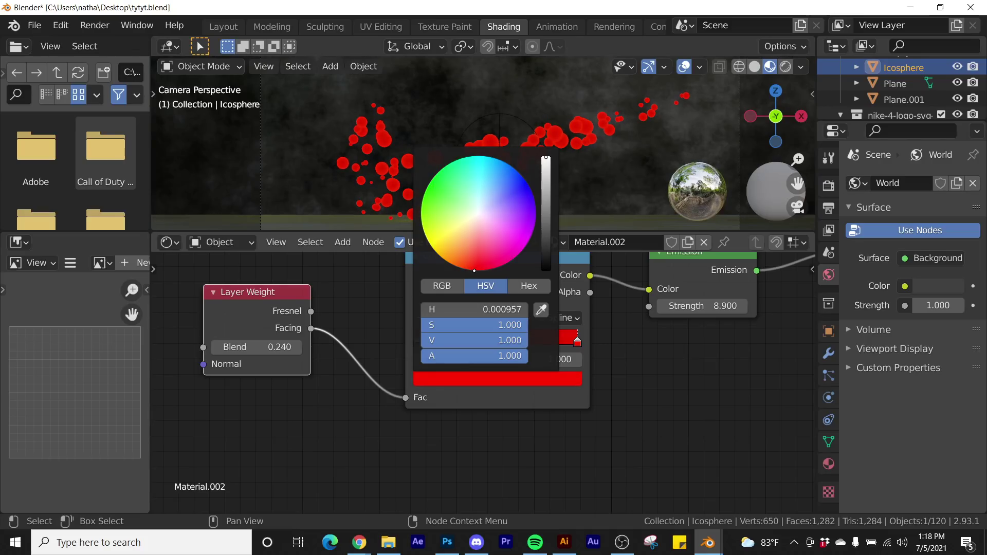
Keep Eevee as the render engine and enable Bloom, Screen Space Reflections and Motion Blur.
{"action": "left_click", "coordinate": [829, 186]}
{"action": "left_click", "coordinate": [942, 183]}
{"action": "left_click", "coordinate": [943, 183]}
{"action": "left_click", "coordinate": [861, 309]}
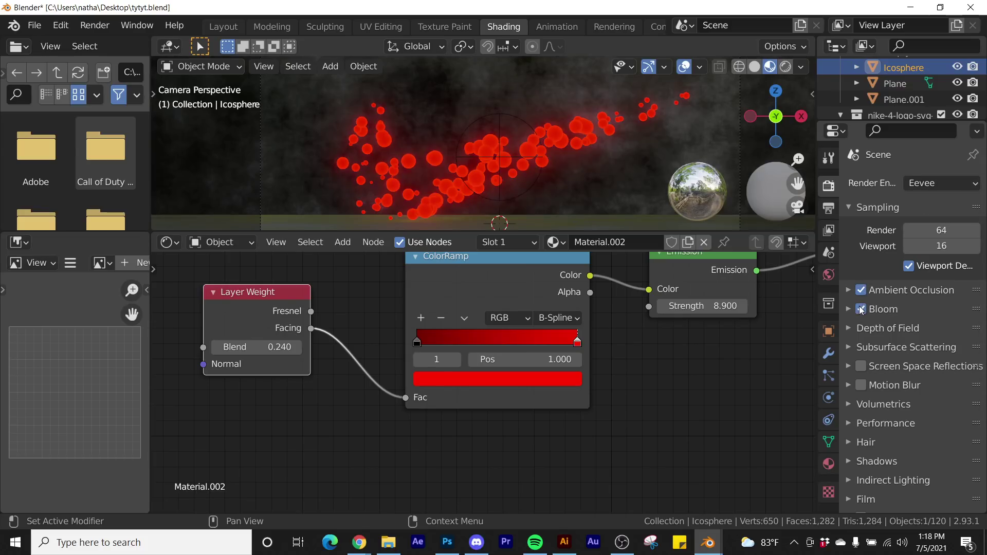
{"action": "left_click", "coordinate": [861, 366]}
{"action": "left_click", "coordinate": [862, 385]}
Raise the Layer Weight Blend to 0.68, then return to the Layout workspace.
{"action": "left_click", "coordinate": [417, 343]}
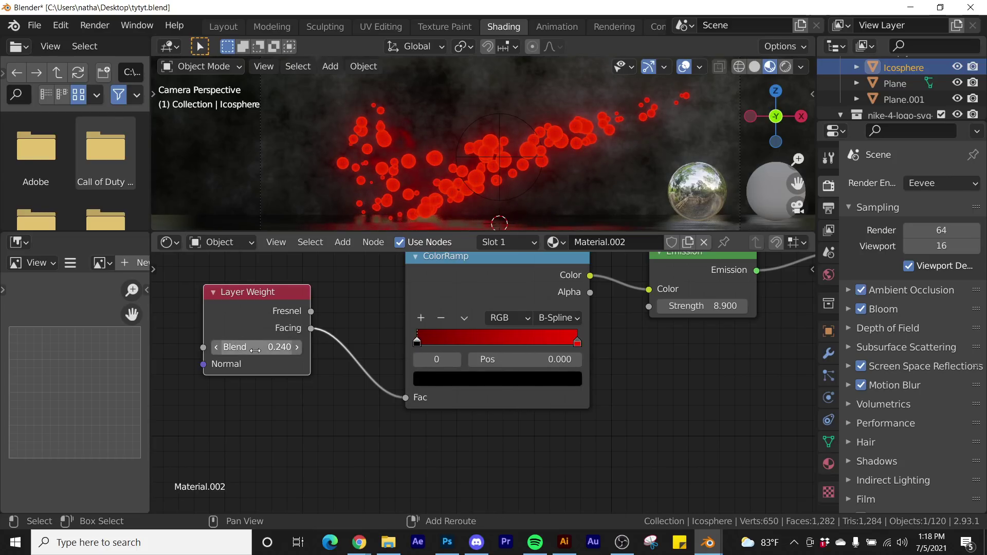
{"action": "left_click_drag", "start_coordinate": [257, 347], "coordinate": [288, 347]}
{"action": "scroll", "coordinate": [631, 127], "scroll_direction": "down", "scroll_amount": 3}
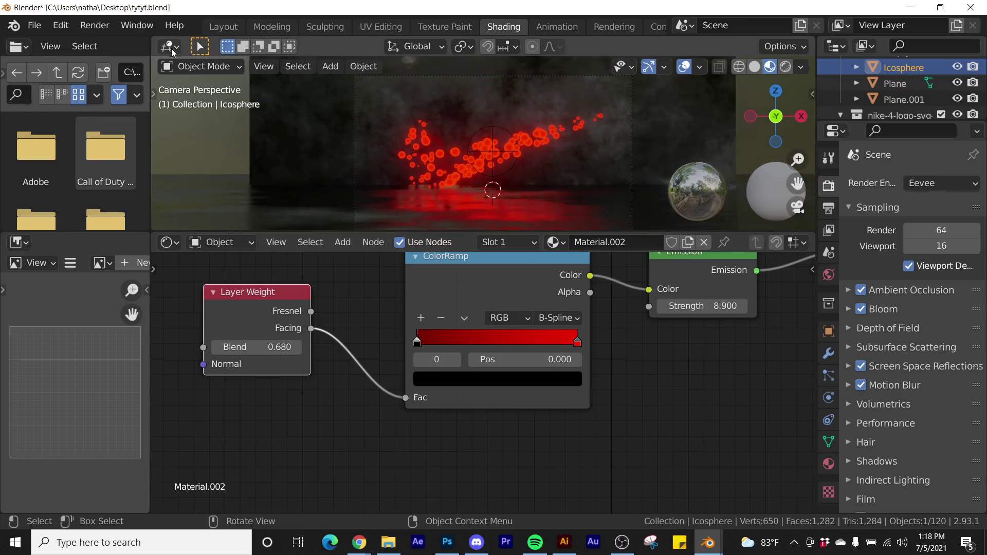
{"action": "left_click", "coordinate": [223, 27]}
{"action": "scroll", "coordinate": [791, 113], "scroll_direction": "up", "scroll_amount": 3}
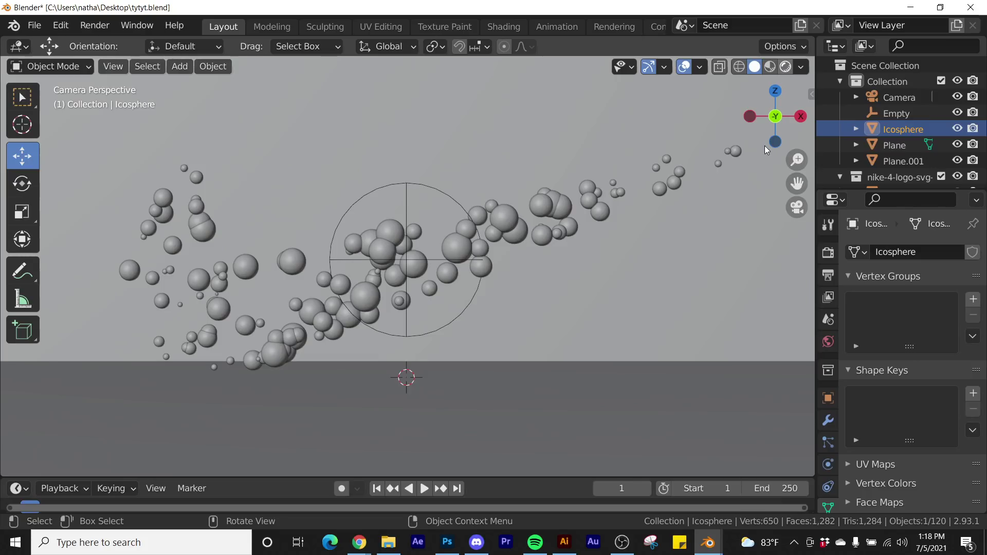
Preview in Rendered shading and darken the World background colour to near-black.
{"action": "key", "text": "z"}
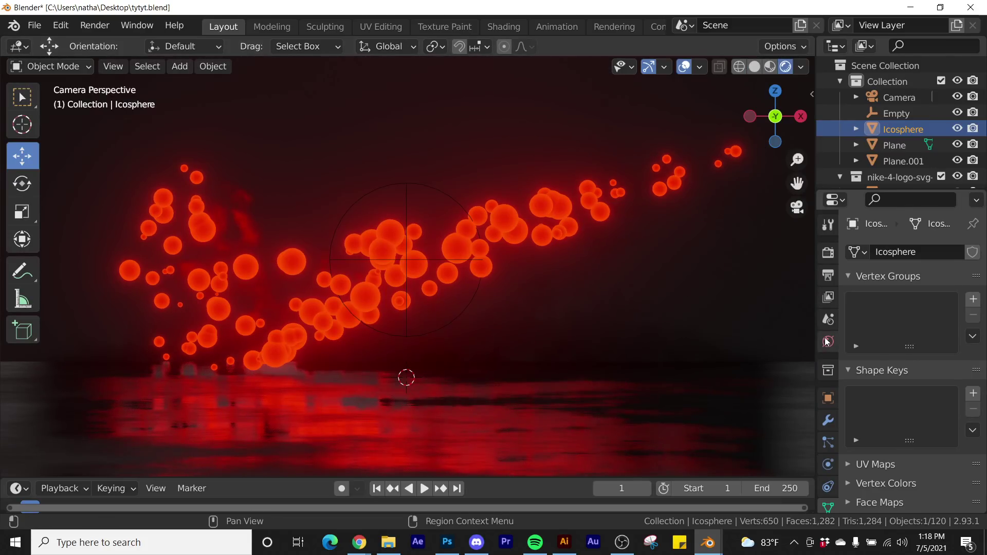
{"action": "left_click", "coordinate": [828, 341]}
{"action": "scroll", "coordinate": [716, 327], "scroll_direction": "down", "scroll_amount": 2}
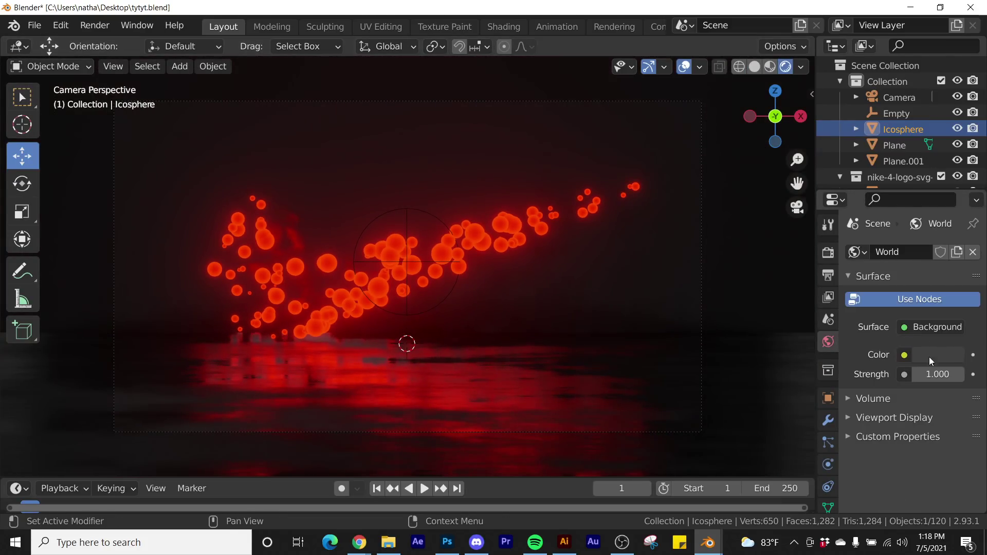
{"action": "left_click", "coordinate": [940, 356]}
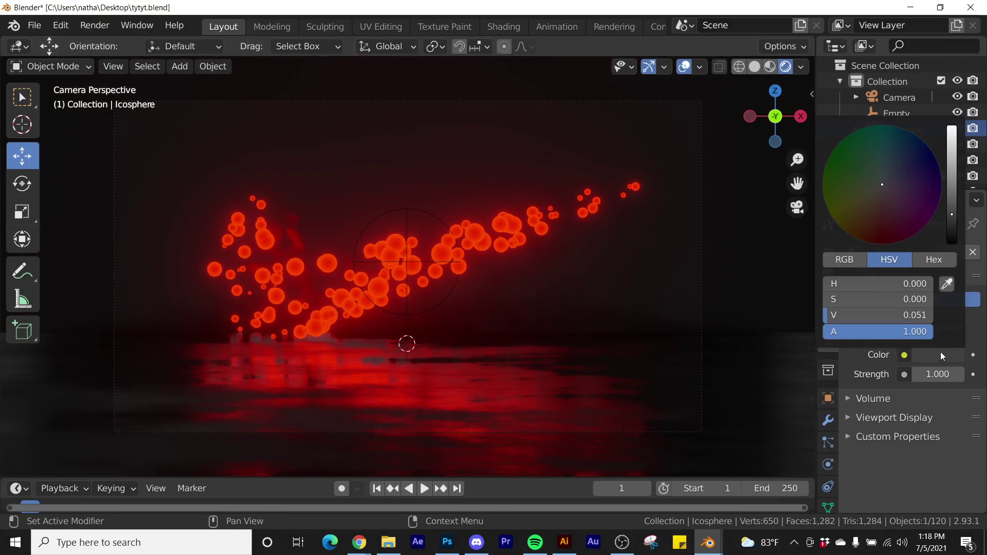
{"action": "left_click_drag", "start_coordinate": [955, 228], "coordinate": [952, 242]}
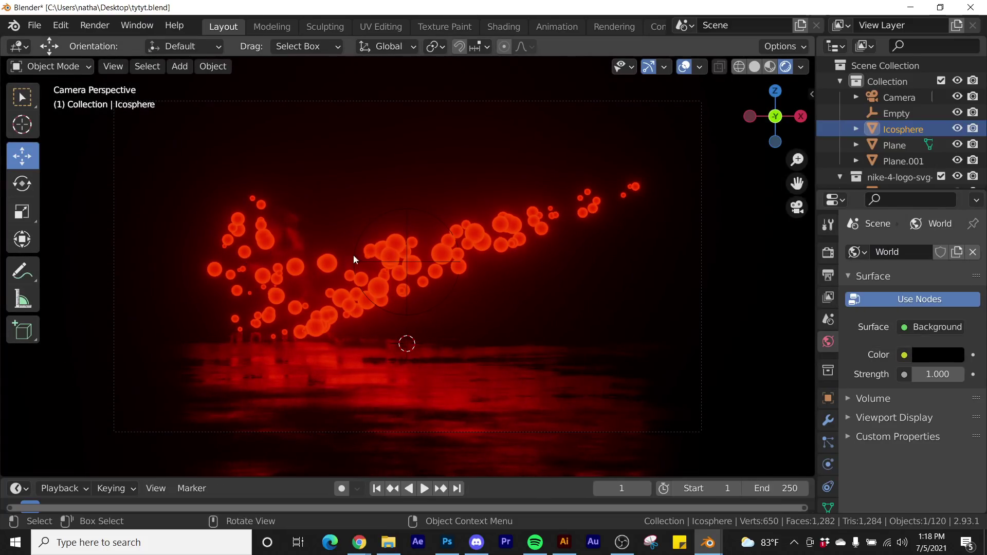
{"action": "left_click", "coordinate": [468, 256]}
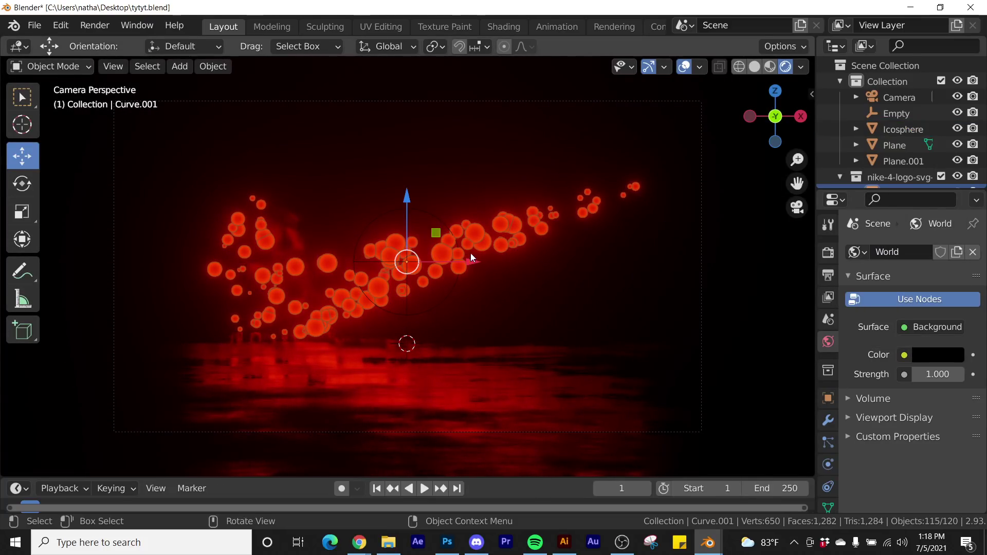
In the Geometry Nodes workspace, view through the camera with rendered shading and overlays hidden.
{"action": "left_click", "coordinate": [501, 29]}
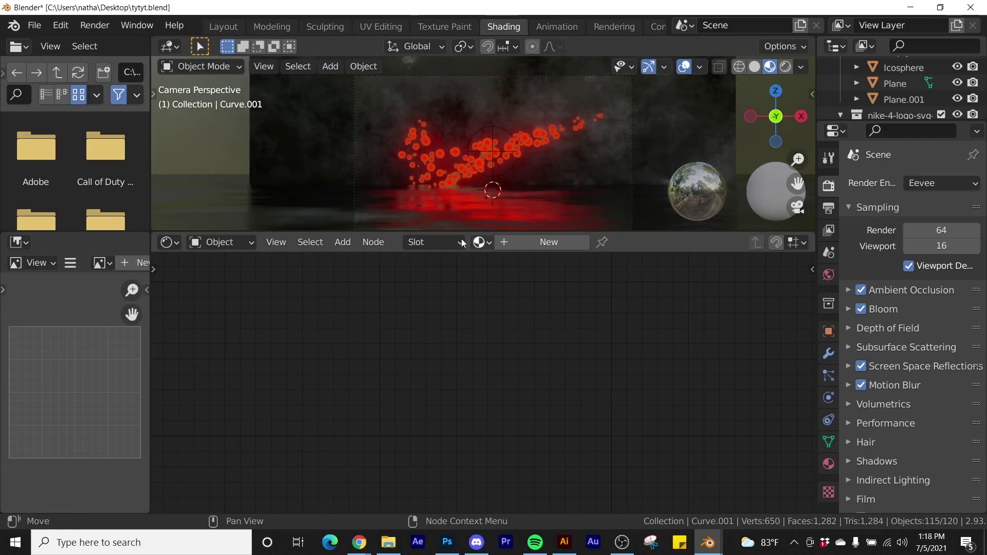
{"action": "scroll", "coordinate": [591, 26], "scroll_direction": "down", "scroll_amount": 5}
{"action": "left_click", "coordinate": [600, 27]}
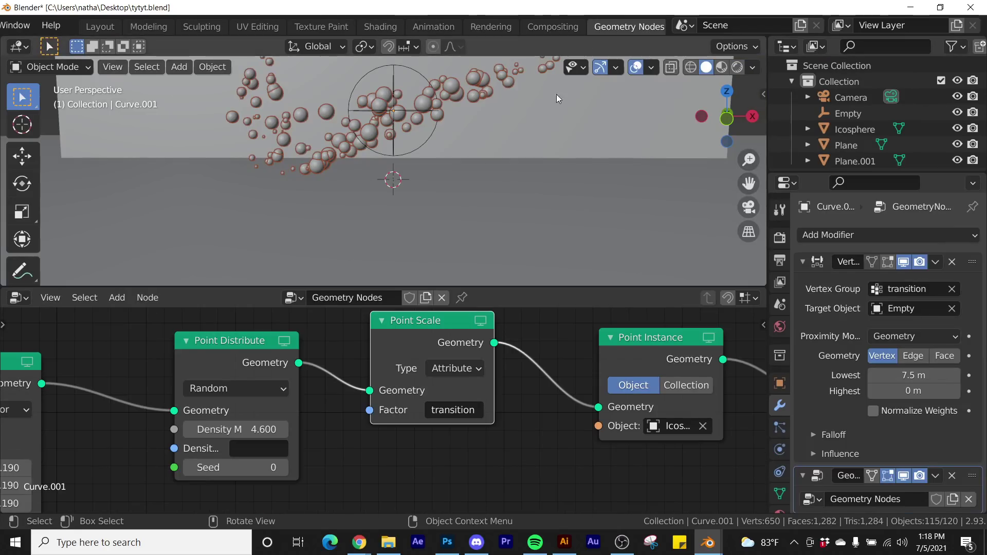
{"action": "key", "text": "KP_0"}
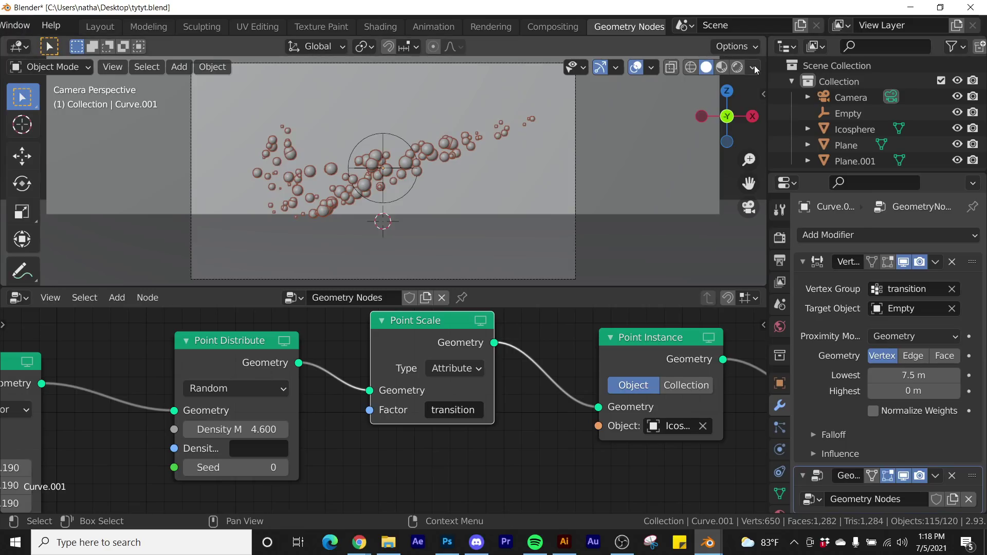
{"action": "left_click", "coordinate": [737, 67]}
{"action": "left_click", "coordinate": [636, 68]}
{"action": "scroll", "coordinate": [392, 232], "scroll_direction": "up", "scroll_amount": 3}
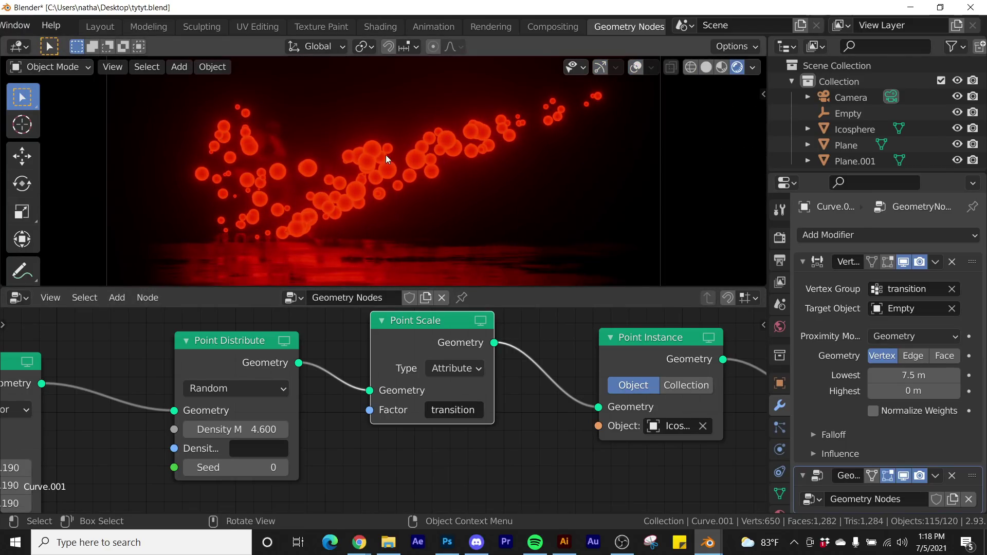
Step the Attribute Randomize seed from 18 up to 22.
{"action": "middle_click_drag", "start_coordinate": [20, 453], "coordinate": [242, 415]}
{"action": "middle_click_drag", "start_coordinate": [47, 485], "coordinate": [257, 448]}
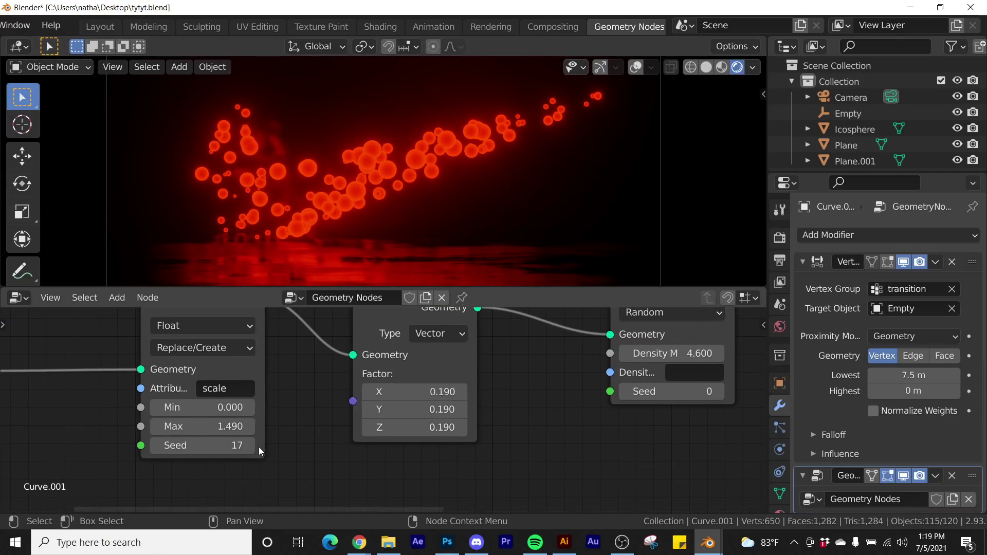
{"action": "left_click", "coordinate": [249, 445]}
{"action": "left_click", "coordinate": [250, 446]}
{"action": "left_click", "coordinate": [250, 445]}
{"action": "left_click", "coordinate": [250, 445]}
{"action": "left_click", "coordinate": [249, 446]}
Raise the Point Distribute density max to 9.1, then return to Layout.
{"action": "middle_click_drag", "start_coordinate": [565, 308], "coordinate": [253, 342]}
{"action": "middle_click_drag", "start_coordinate": [763, 359], "coordinate": [511, 393]}
{"action": "scroll", "coordinate": [545, 400], "scroll_direction": "down", "scroll_amount": 2}
{"action": "middle_click_drag", "start_coordinate": [287, 400], "coordinate": [514, 400]}
{"action": "scroll", "coordinate": [410, 402], "scroll_direction": "up", "scroll_amount": 2}
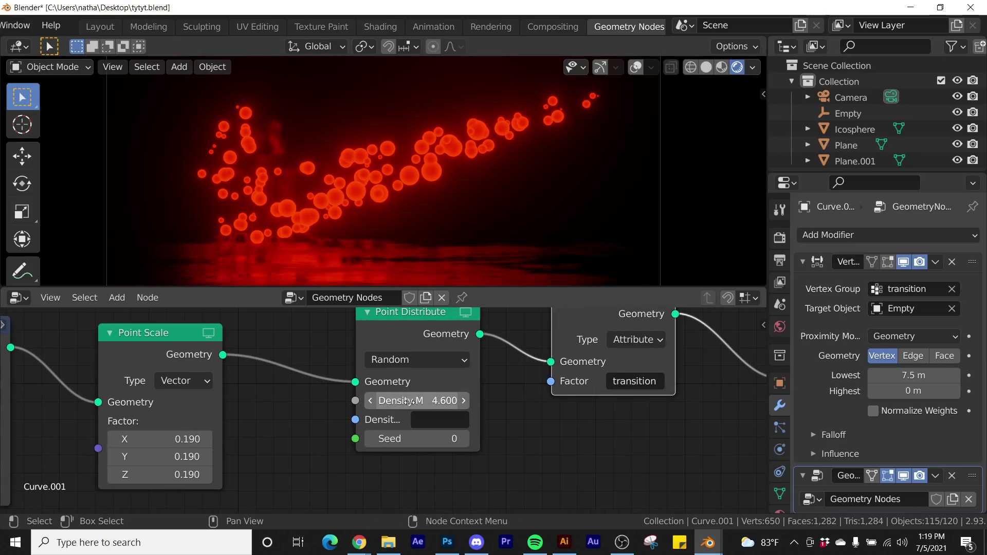
{"action": "left_click_drag", "start_coordinate": [446, 400], "coordinate": [517, 400]}
{"action": "middle_click_drag", "start_coordinate": [210, 410], "coordinate": [425, 379]}
{"action": "scroll", "coordinate": [421, 181], "scroll_direction": "down", "scroll_amount": 7}
{"action": "scroll", "coordinate": [421, 181], "scroll_direction": "up", "scroll_amount": 7}
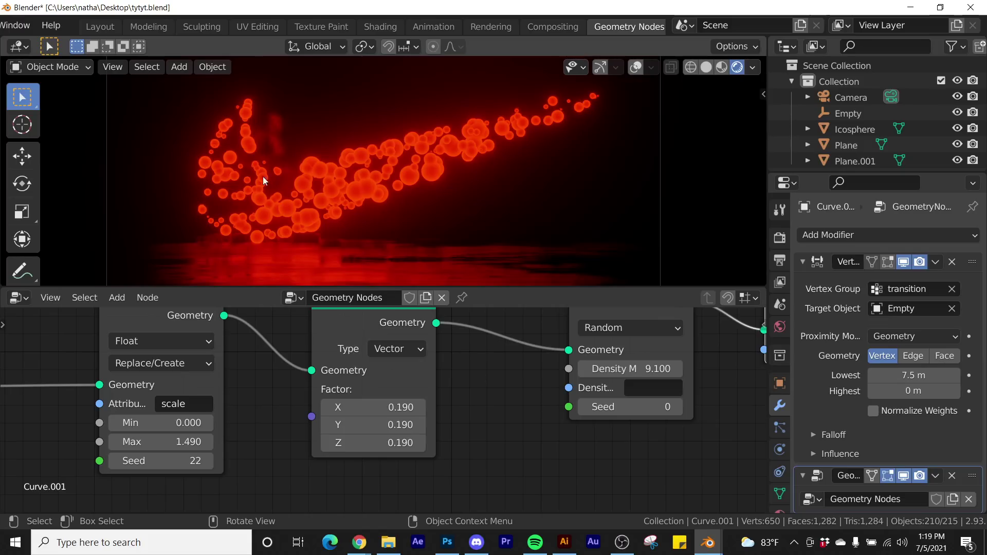
{"action": "left_click", "coordinate": [101, 28]}
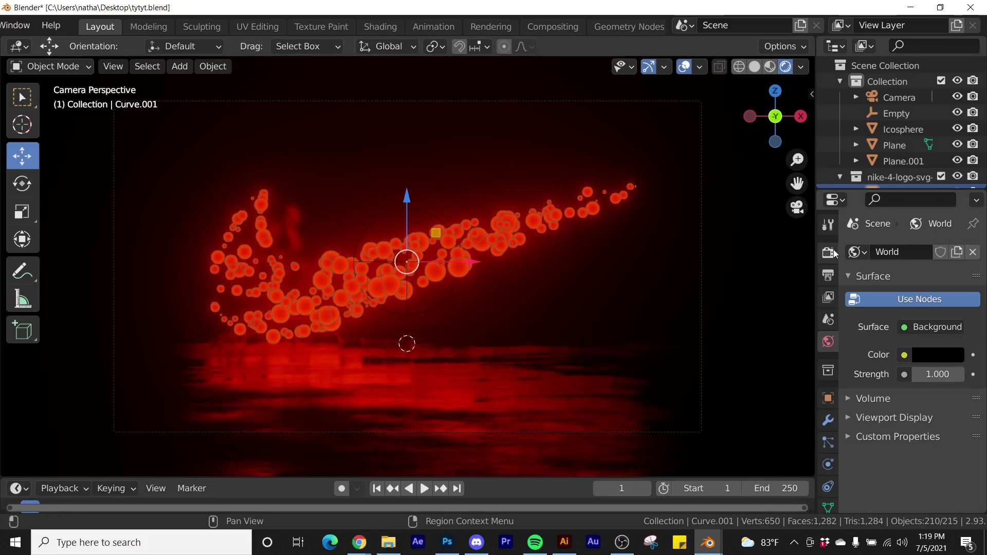
Set the VertexWeightProximity modifier's Lowest distance to 0.43 m.
{"action": "left_click", "coordinate": [828, 419]}
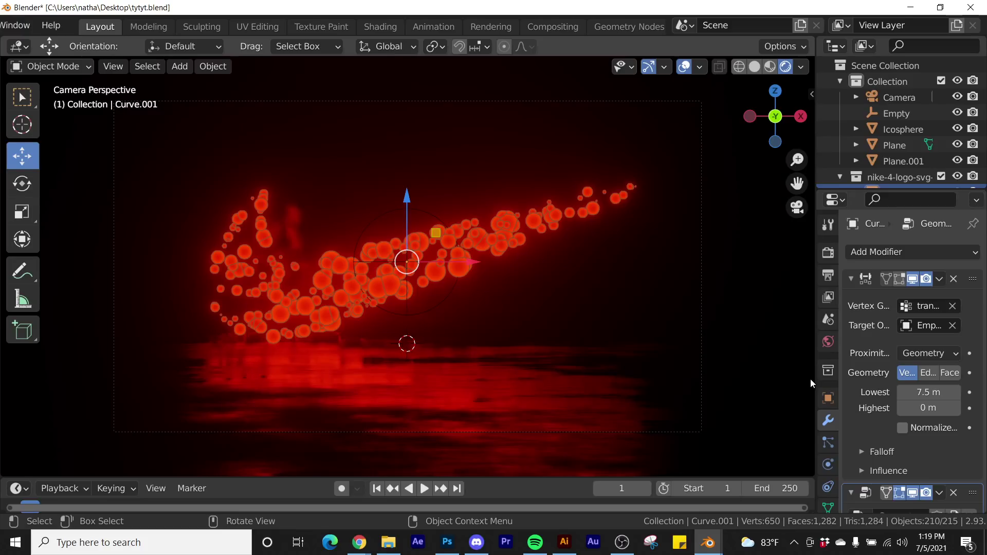
{"action": "left_click_drag", "start_coordinate": [815, 380], "coordinate": [768, 385]}
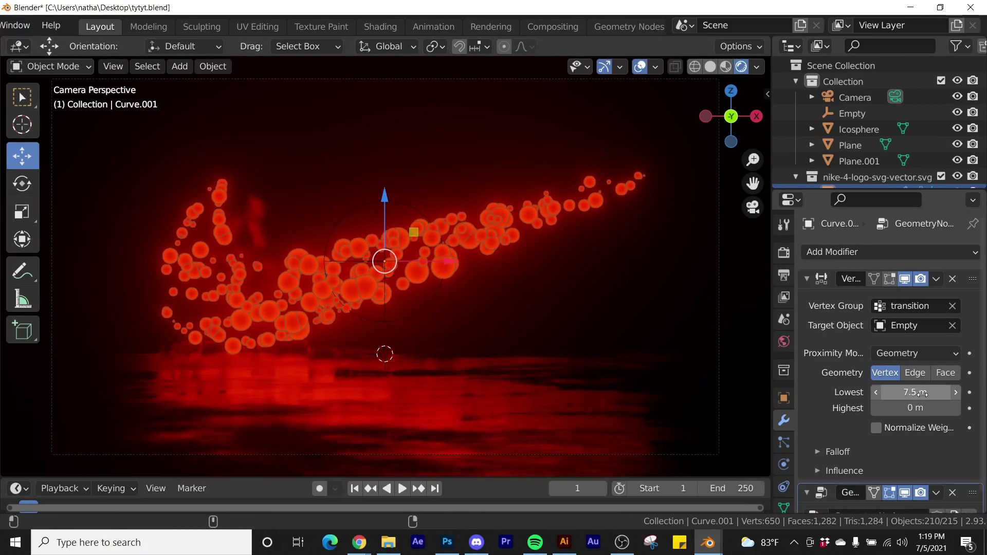
{"action": "mouse_move", "coordinate": [916, 392]}
{"action": "left_mouse_down"}
{"action": "mouse_move", "coordinate": [882, 393]}
{"action": "mouse_move", "coordinate": [915, 393]}
{"action": "left_mouse_up"}
{"action": "scroll", "coordinate": [570, 304], "scroll_direction": "up", "scroll_amount": 8}
{"action": "middle_click_drag", "start_coordinate": [451, 170], "coordinate": [455, 190], "text": "shift"}
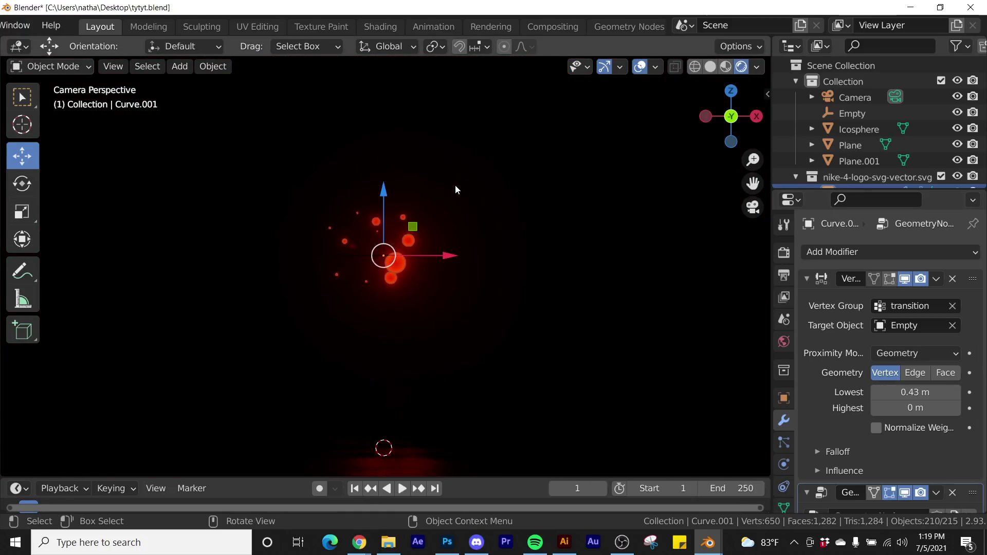
Move the camera closer to the swoosh, to Location Y -11.278 m.
{"action": "left_click", "coordinate": [840, 97]}
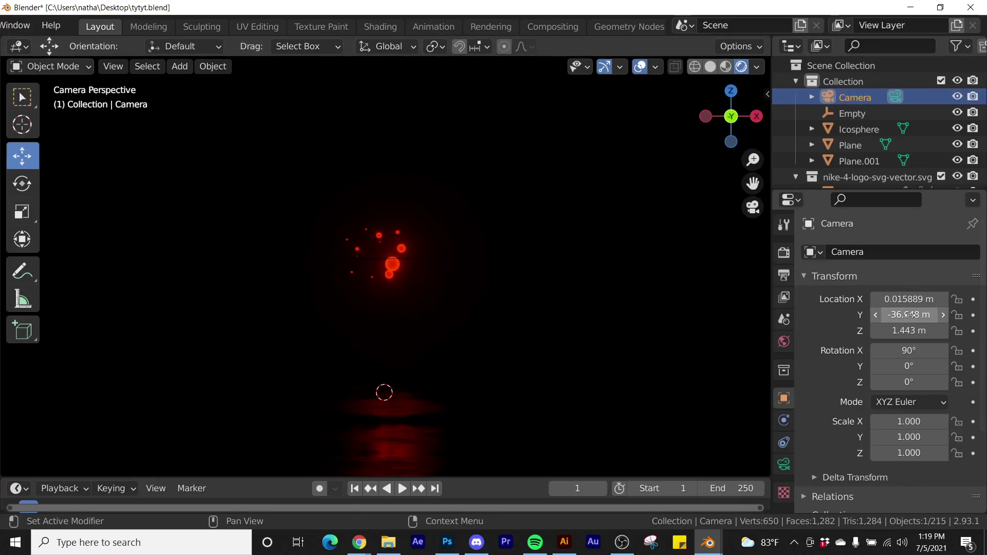
{"action": "mouse_move", "coordinate": [909, 315]}
{"action": "left_mouse_down"}
{"action": "mouse_move", "coordinate": [945, 315]}
{"action": "mouse_move", "coordinate": [915, 315]}
{"action": "left_mouse_up"}
{"action": "scroll", "coordinate": [92, 29], "scroll_direction": "up", "scroll_amount": 5}
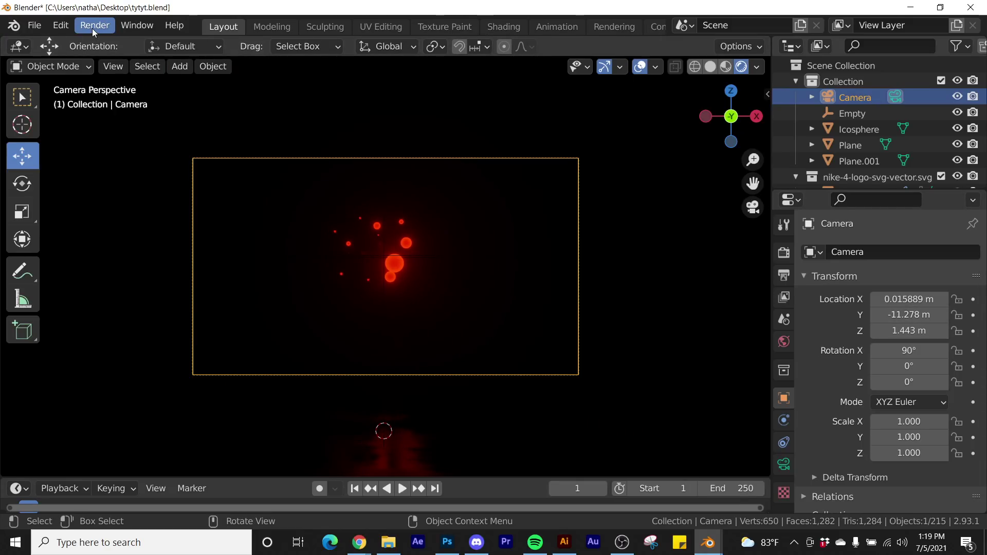
Change the Animation preference Default Interpolation from Linear to Bezier and close Preferences.
{"action": "left_click", "coordinate": [66, 25]}
{"action": "left_click", "coordinate": [100, 248]}
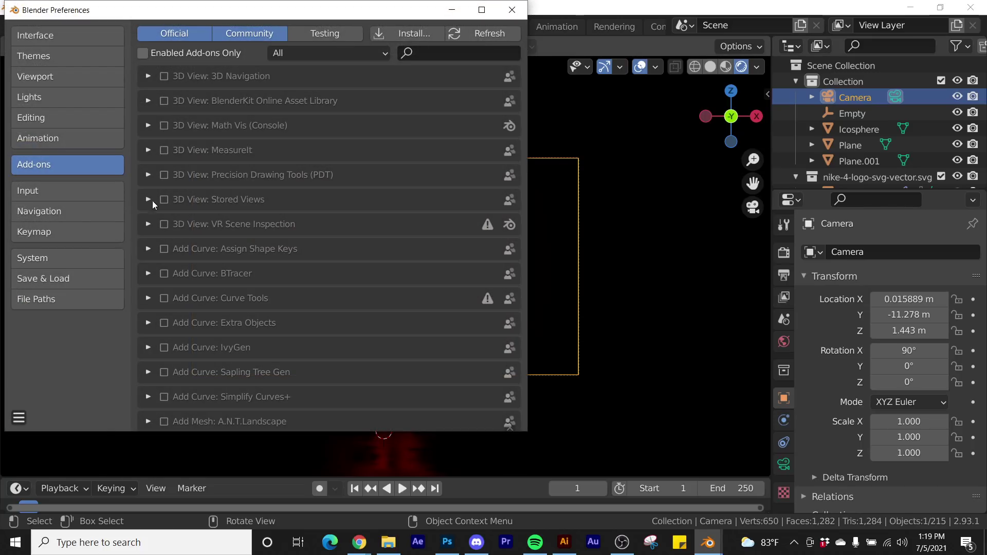
{"action": "left_click", "coordinate": [72, 136]}
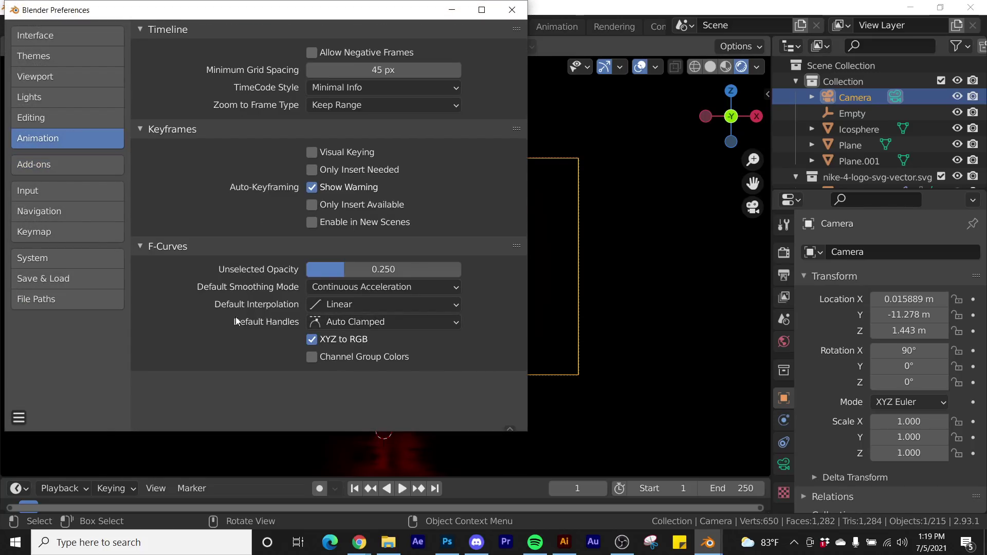
{"action": "left_click", "coordinate": [329, 305]}
{"action": "left_click", "coordinate": [223, 215]}
{"action": "left_click", "coordinate": [512, 10]}
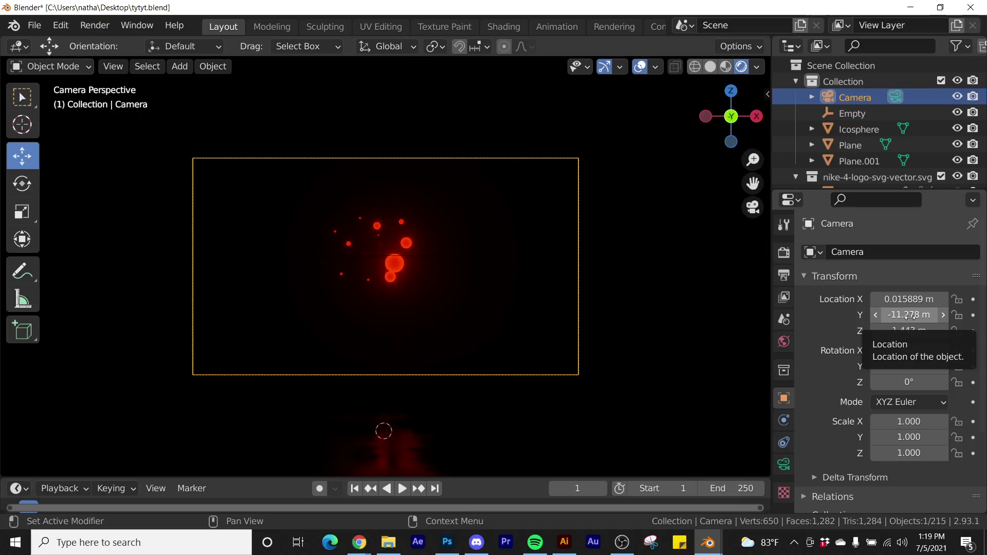
Keyframe the proximity Lowest distance at 0.06 m on frame 1.
{"action": "left_click", "coordinate": [397, 263]}
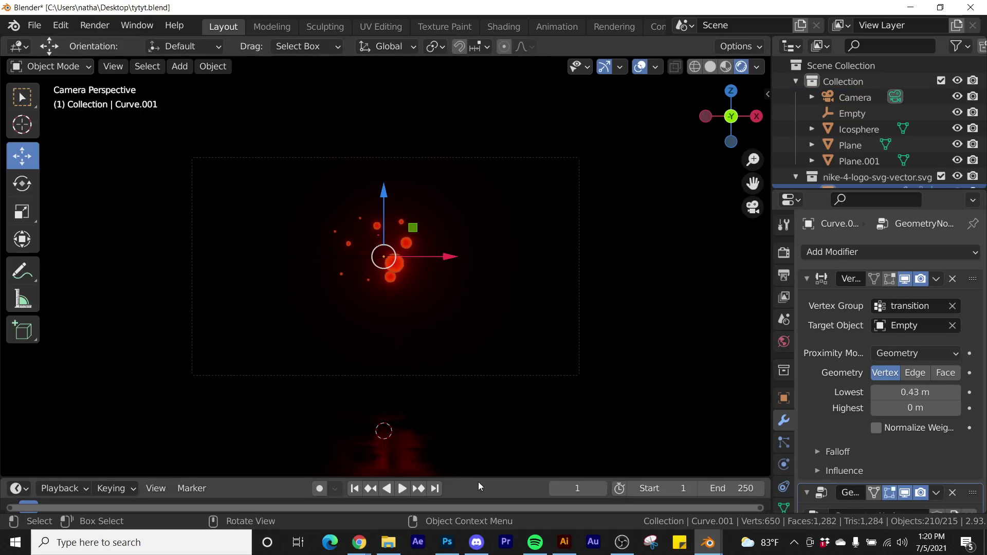
{"action": "left_click_drag", "start_coordinate": [480, 477], "coordinate": [487, 405]}
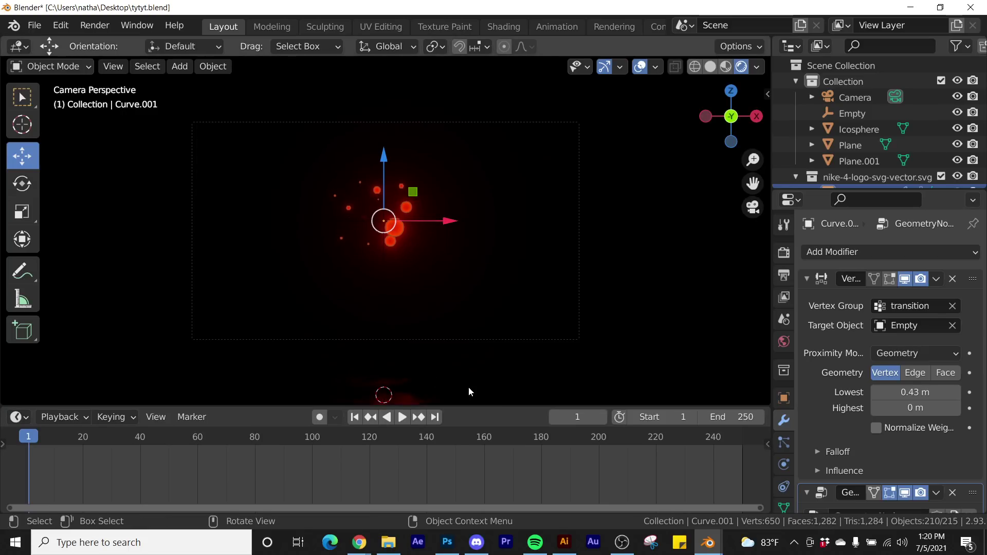
{"action": "left_click_drag", "start_coordinate": [916, 392], "coordinate": [895, 392]}
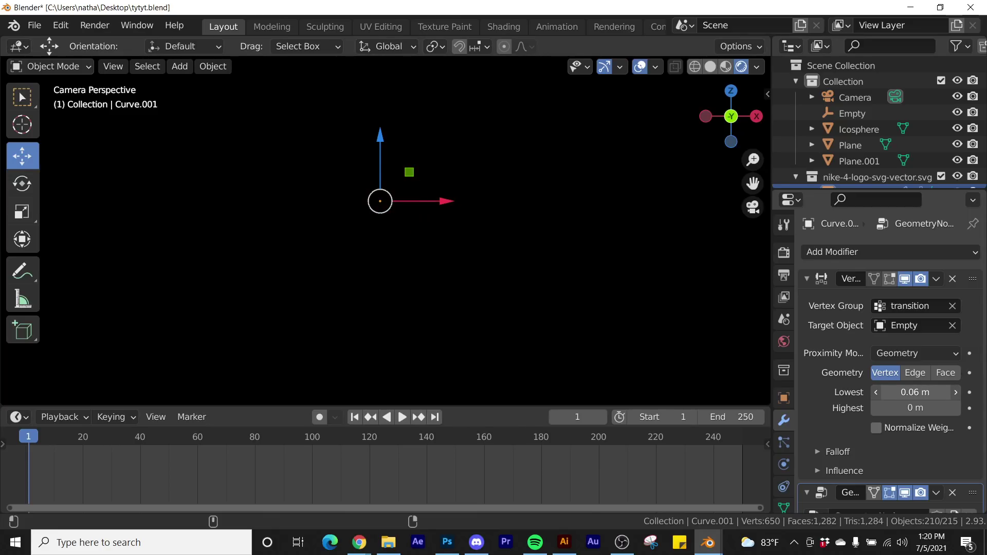
{"action": "right_click", "coordinate": [920, 392]}
{"action": "left_click", "coordinate": [843, 327]}
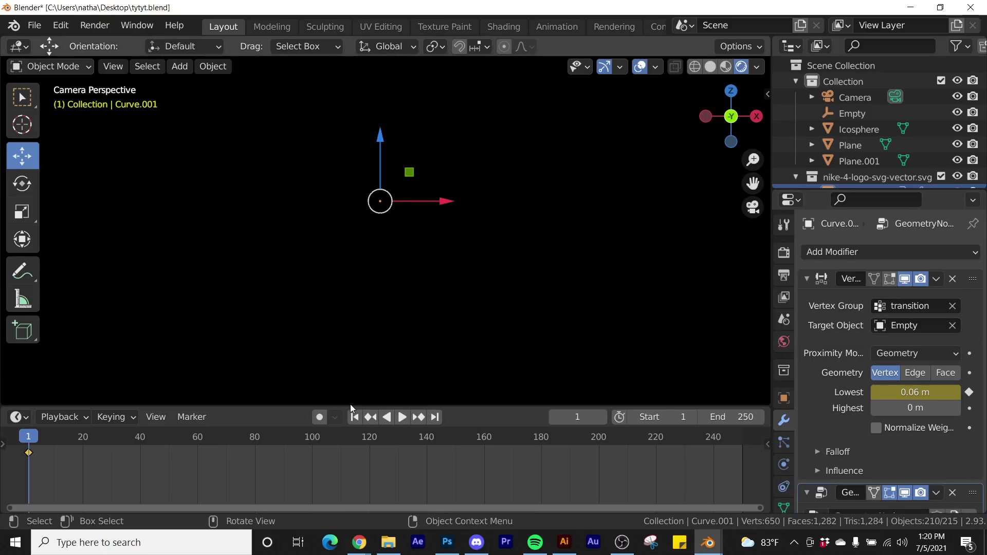
{"action": "left_click", "coordinate": [400, 418]}
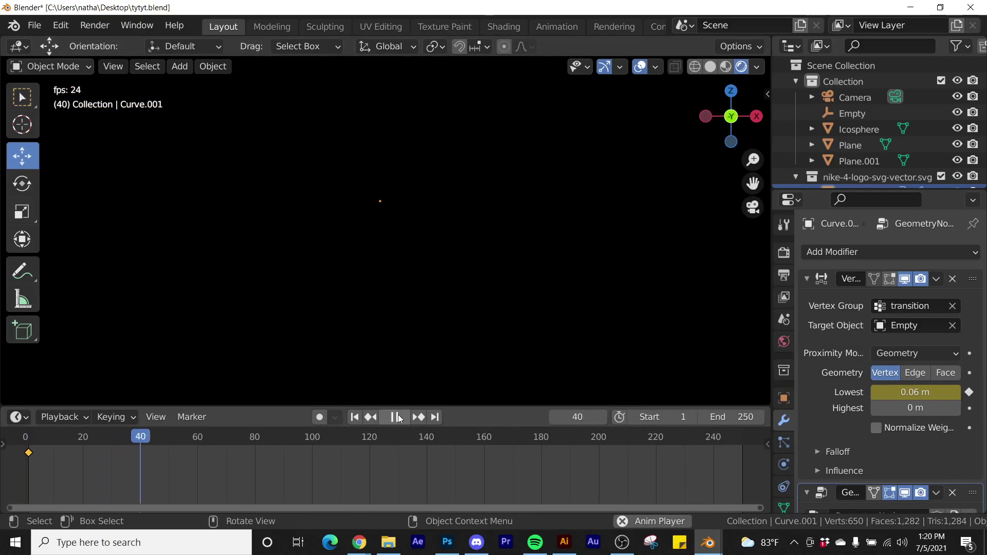
{"action": "left_click", "coordinate": [396, 417]}
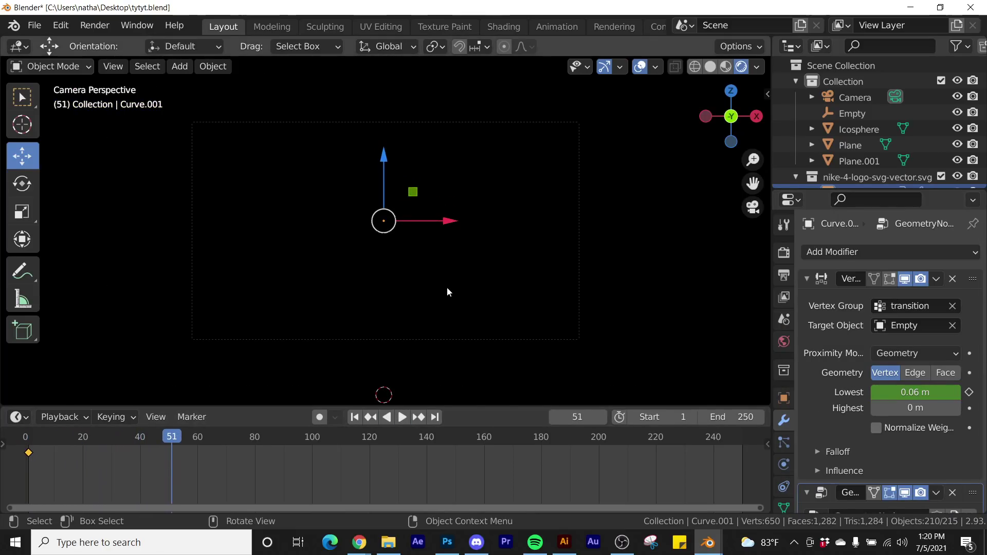
Raise Lowest to 6.7 m and keyframe it at frame 51.
{"action": "left_click_drag", "start_coordinate": [888, 392], "coordinate": [979, 392]}
{"action": "right_click", "coordinate": [885, 392]}
{"action": "left_click", "coordinate": [867, 350]}
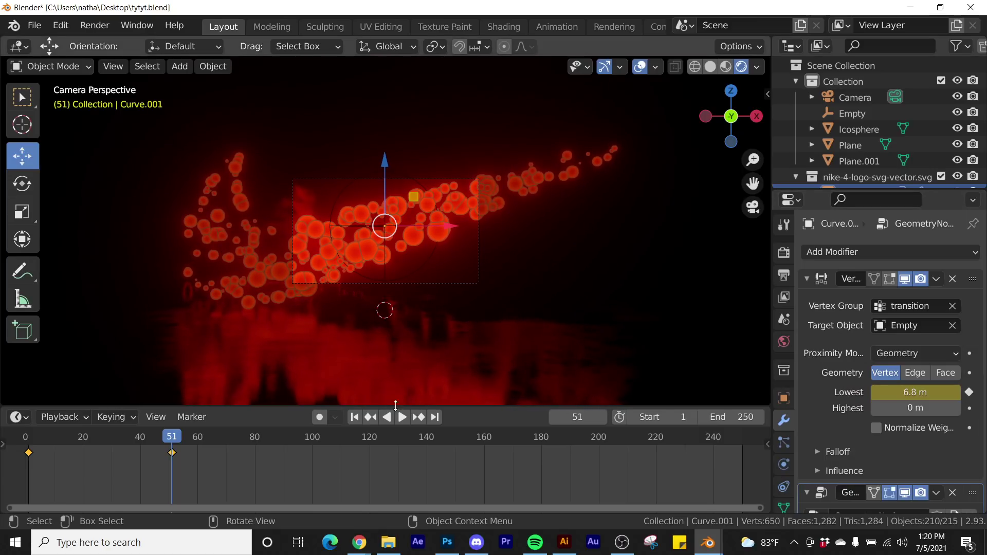
{"action": "left_click", "coordinate": [354, 417]}
{"action": "key", "text": "space"}
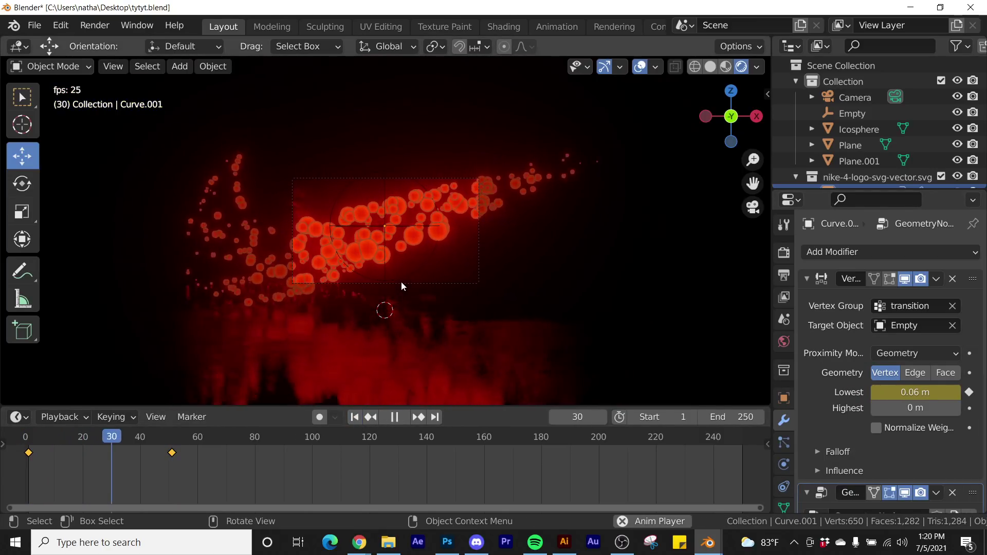
{"action": "key", "text": "space"}
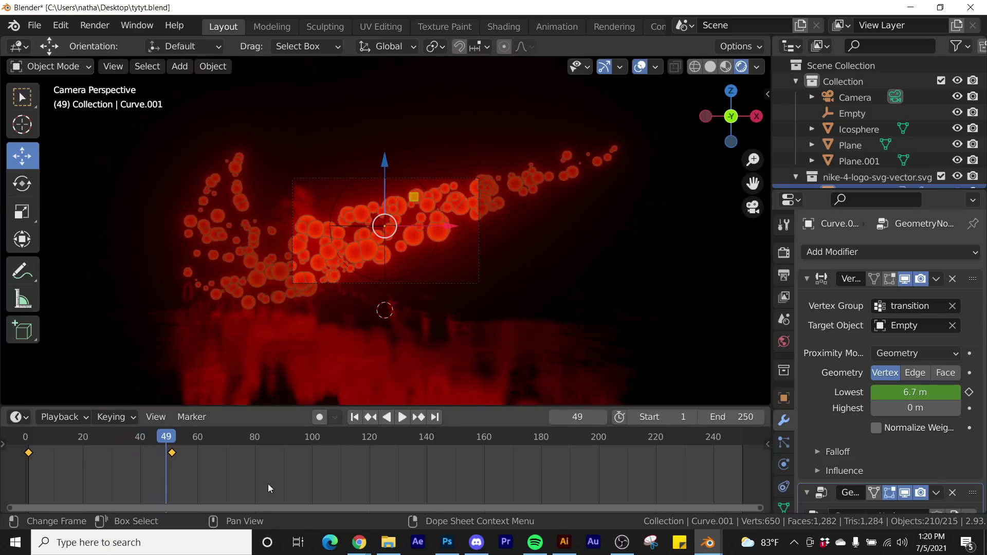
Move the second Lowest keyframe to around frame 75 and replay the fade-in.
{"action": "left_click", "coordinate": [174, 455]}
{"action": "left_click_drag", "start_coordinate": [176, 455], "coordinate": [249, 455]}
{"action": "left_click", "coordinate": [356, 417]}
{"action": "key", "text": "space"}
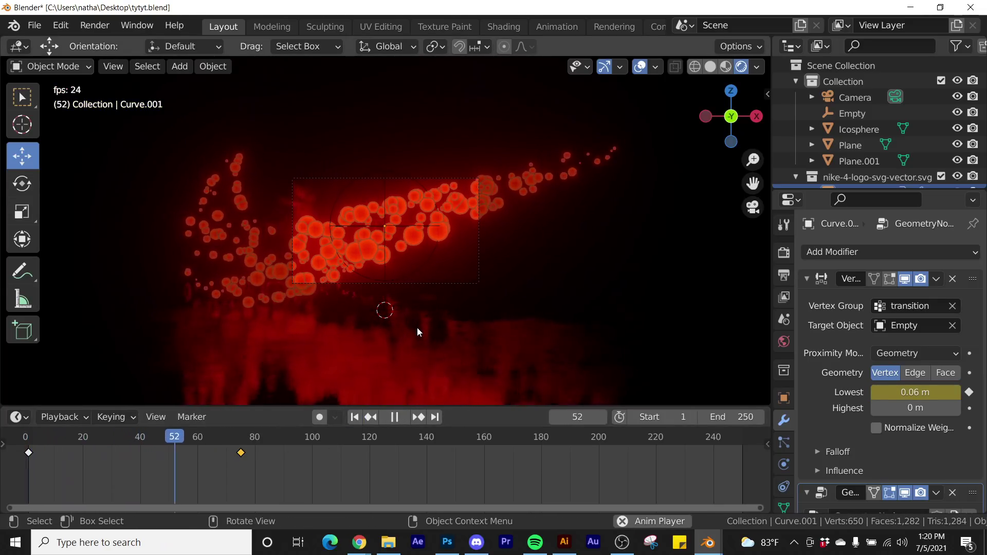
{"action": "key", "text": "space"}
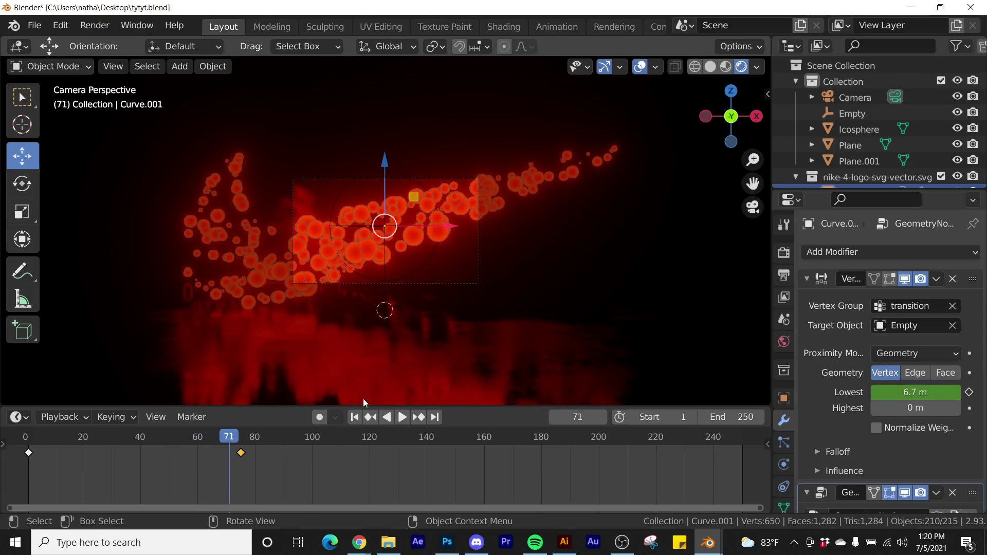
{"action": "left_click", "coordinate": [355, 417]}
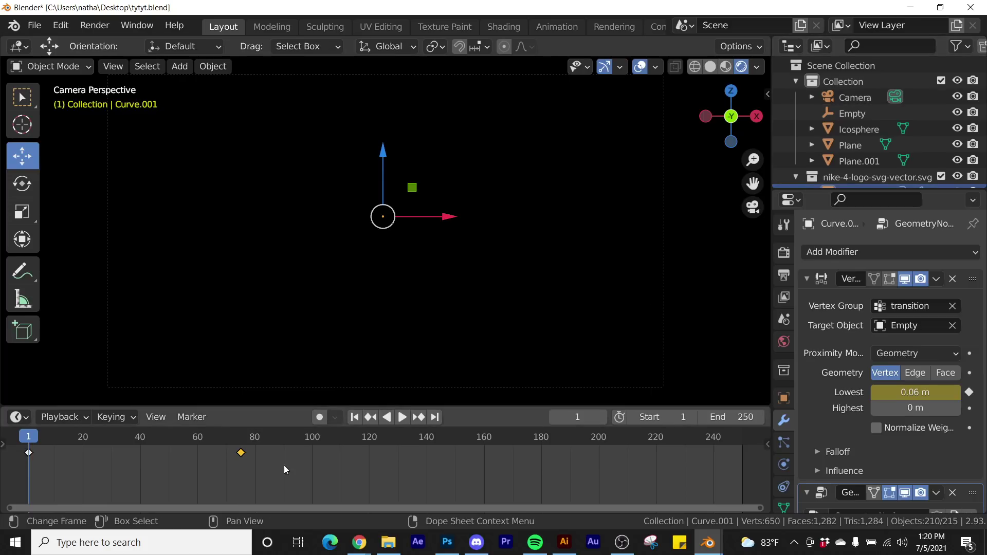
Tilt the camera to 36.8° Y rotation and keyframe it at frame 1.
{"action": "left_click", "coordinate": [258, 440]}
{"action": "key", "text": "space"}
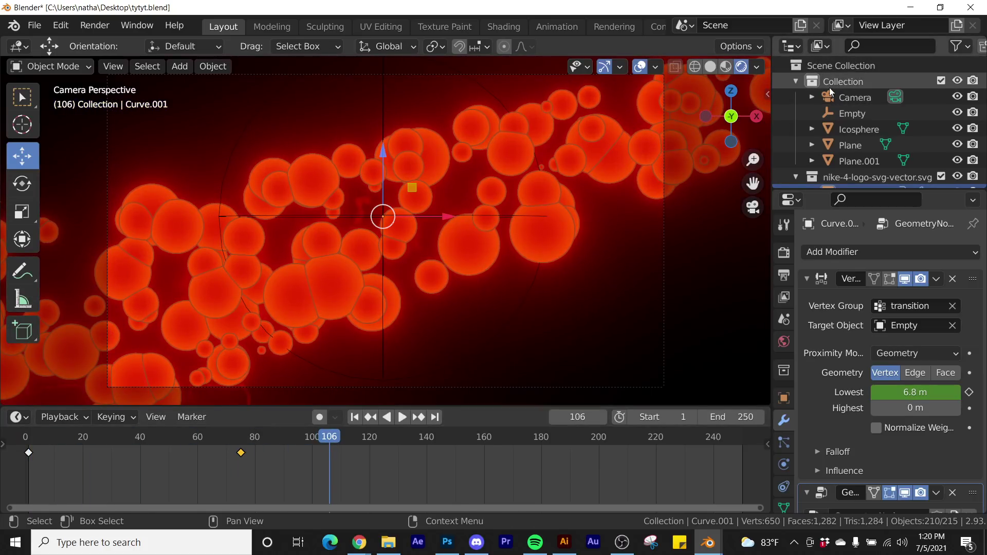
{"action": "left_click", "coordinate": [851, 97]}
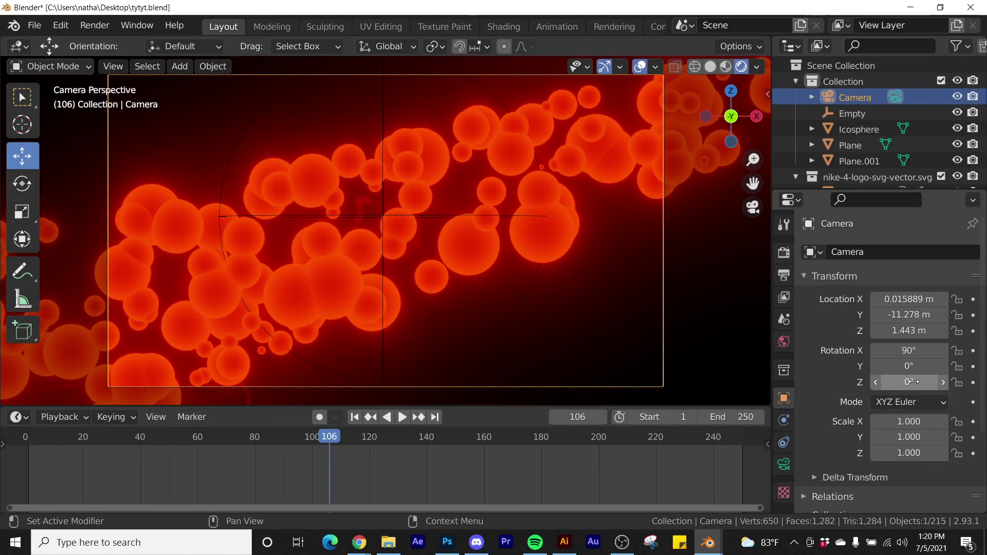
{"action": "left_click_drag", "start_coordinate": [923, 383], "coordinate": [977, 366]}
{"action": "key", "text": "ctrl+z"}
{"action": "mouse_move", "coordinate": [909, 366]}
{"action": "left_mouse_down"}
{"action": "mouse_move", "coordinate": [940, 366]}
{"action": "mouse_move", "coordinate": [919, 368]}
{"action": "left_mouse_up"}
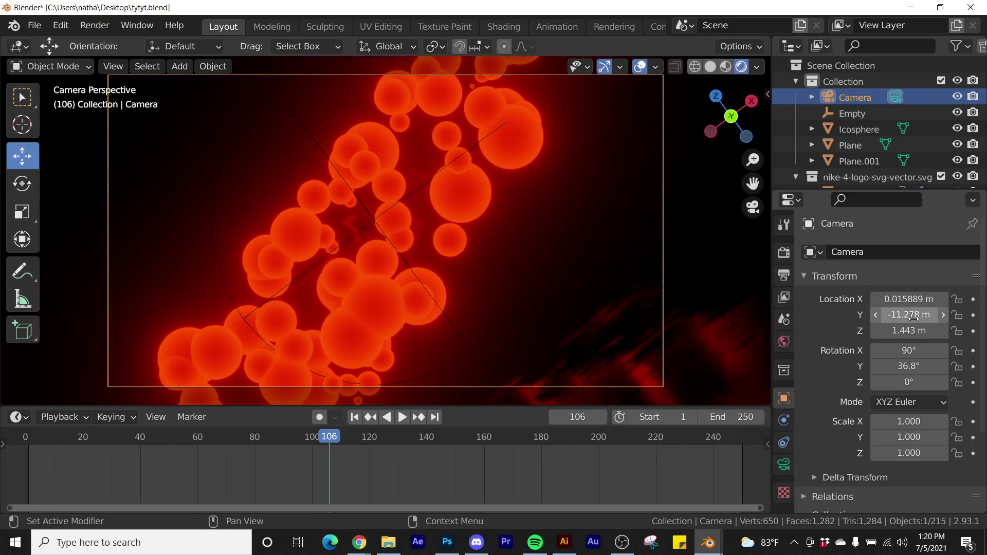
{"action": "left_click", "coordinate": [354, 417]}
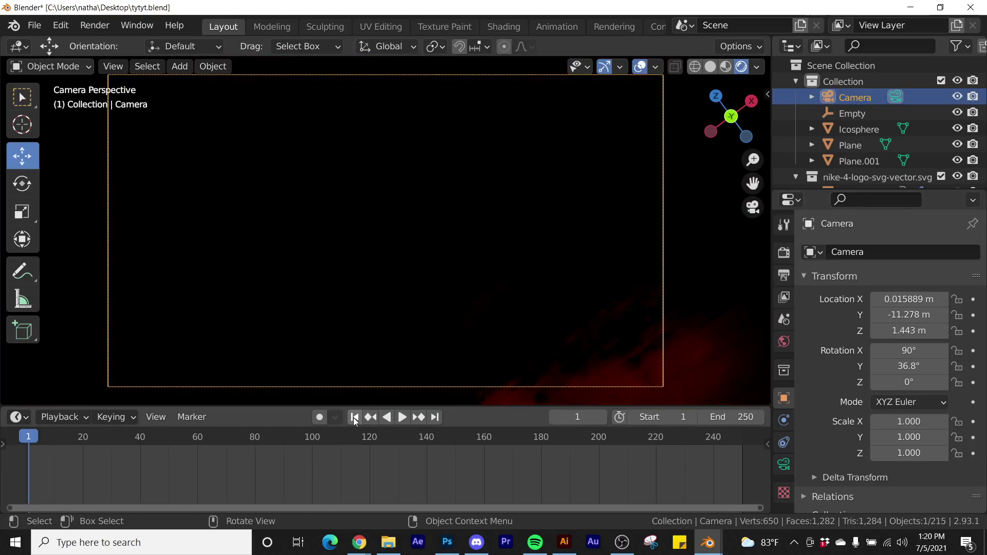
{"action": "left_click", "coordinate": [973, 367]}
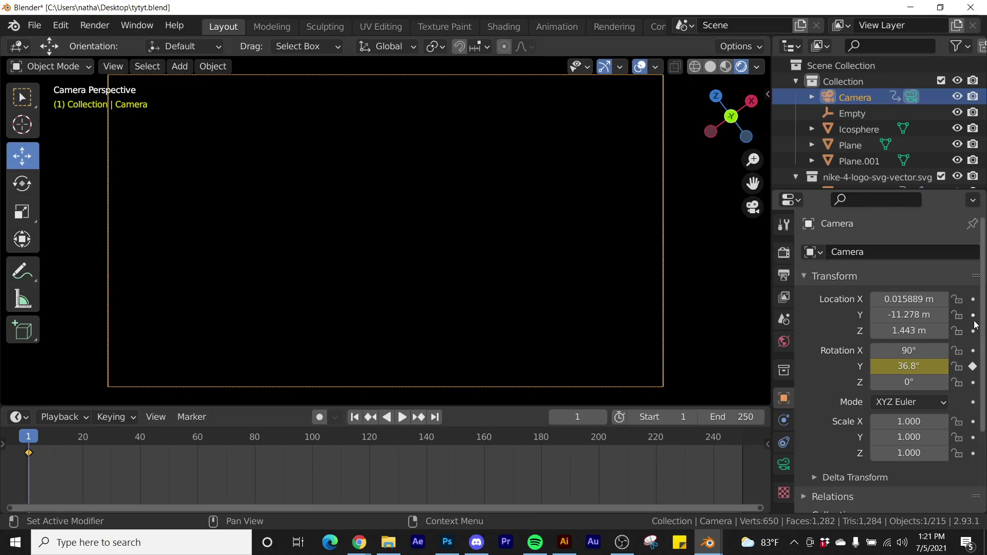
At frame 91, set camera Y rotation 0° and Location Y -36.718 m, keying both.
{"action": "left_click_drag", "start_coordinate": [35, 444], "coordinate": [285, 451]}
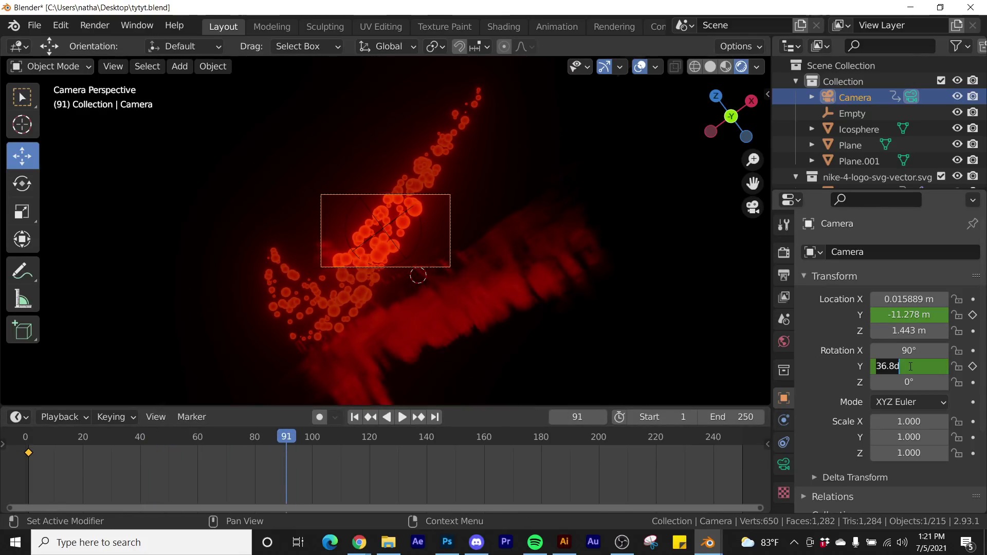
{"action": "type", "text": "0"}
{"action": "key", "text": "Return"}
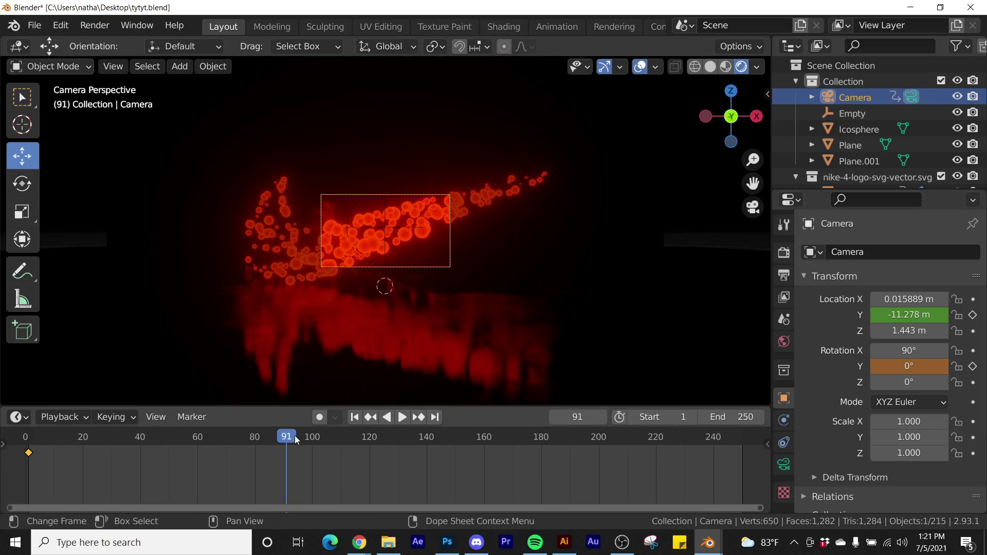
{"action": "left_click_drag", "start_coordinate": [908, 314], "coordinate": [660, 314]}
{"action": "scroll", "coordinate": [355, 203], "scroll_direction": "up", "scroll_amount": 8}
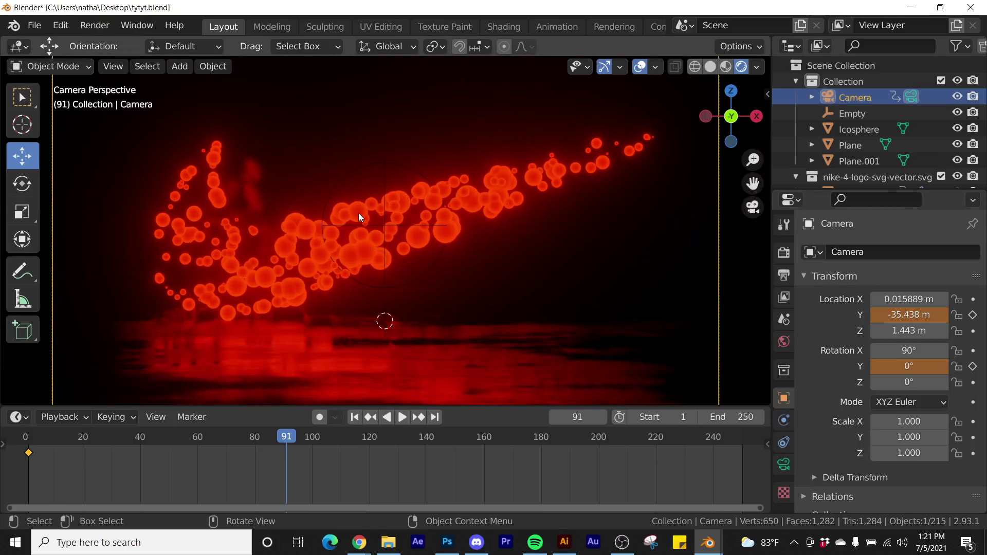
{"action": "scroll", "coordinate": [371, 277], "scroll_direction": "down", "scroll_amount": 2}
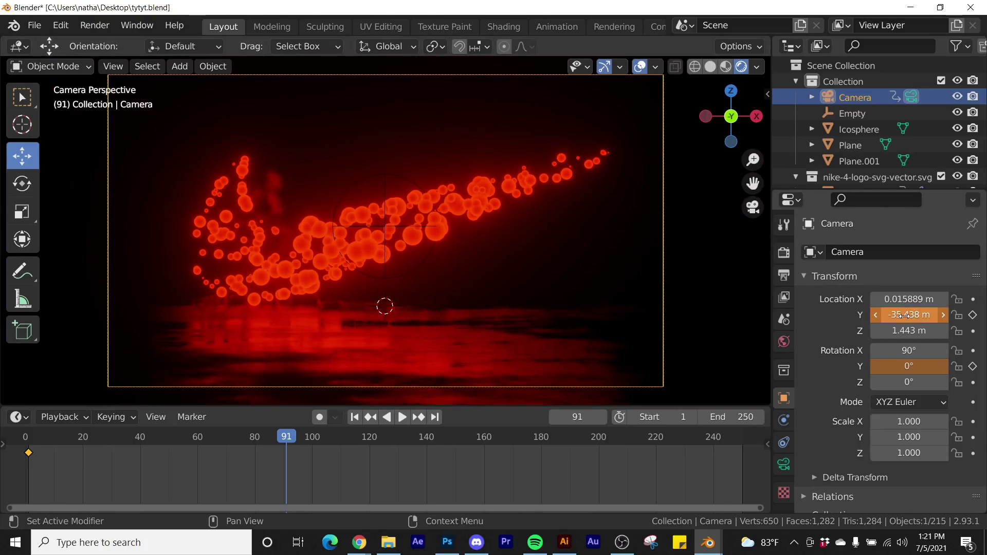
{"action": "left_click_drag", "start_coordinate": [903, 314], "coordinate": [889, 315]}
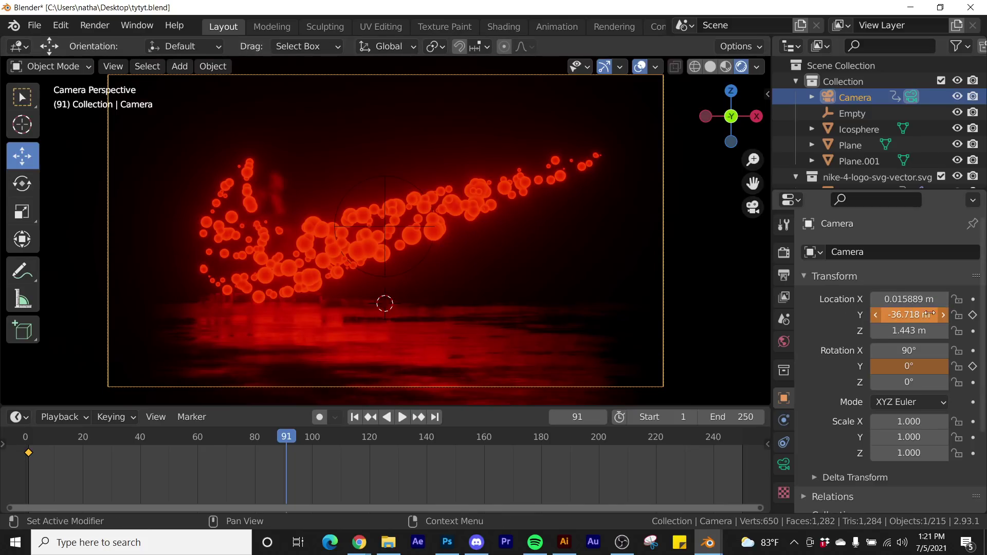
{"action": "left_click", "coordinate": [973, 314]}
{"action": "left_click", "coordinate": [973, 366]}
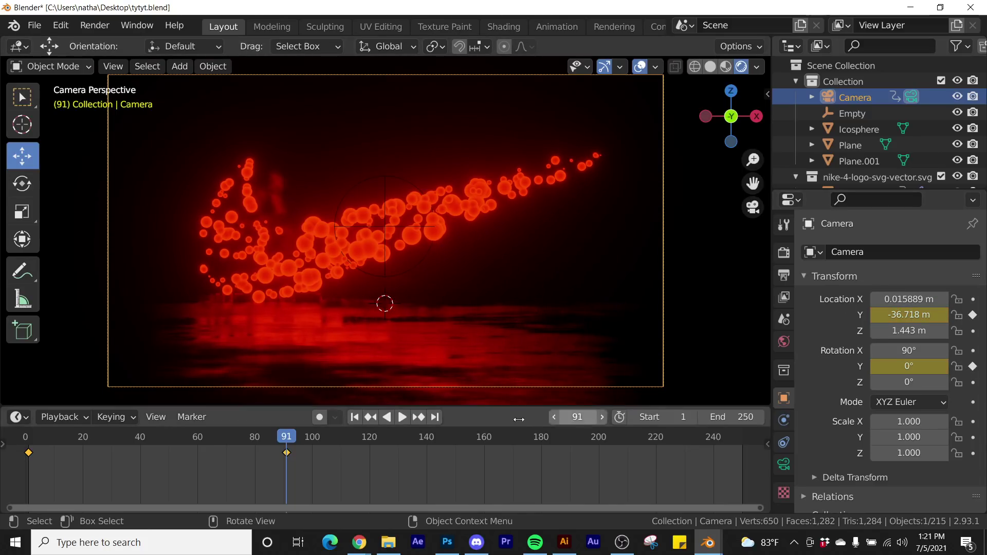
{"action": "left_click", "coordinate": [355, 417]}
Drag the camera's frame-91 keyframe back to about frame 76 and replay the camera move.
{"action": "key", "text": "space"}
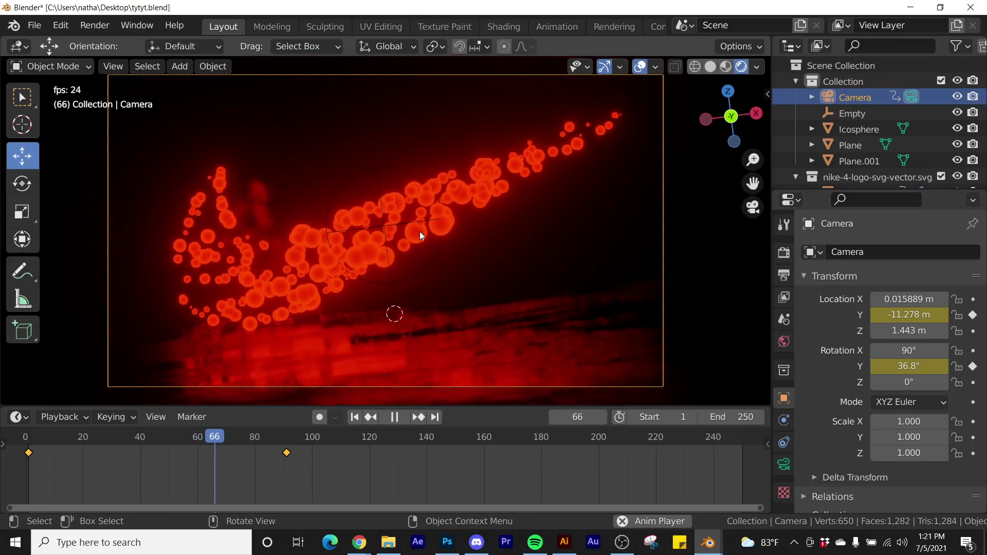
{"action": "key", "text": "space"}
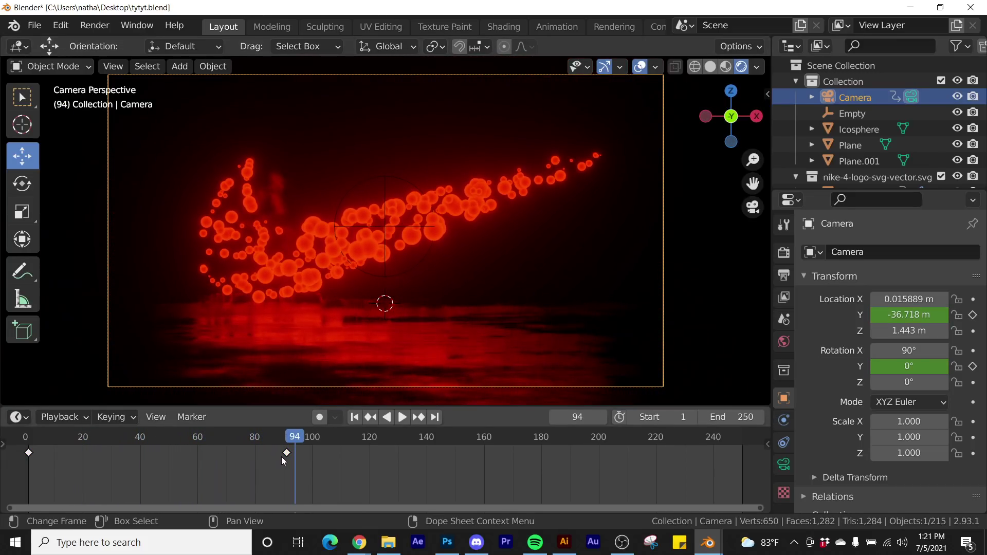
{"action": "left_click_drag", "start_coordinate": [288, 452], "coordinate": [245, 455]}
{"action": "left_click", "coordinate": [355, 417]}
{"action": "key", "text": "space"}
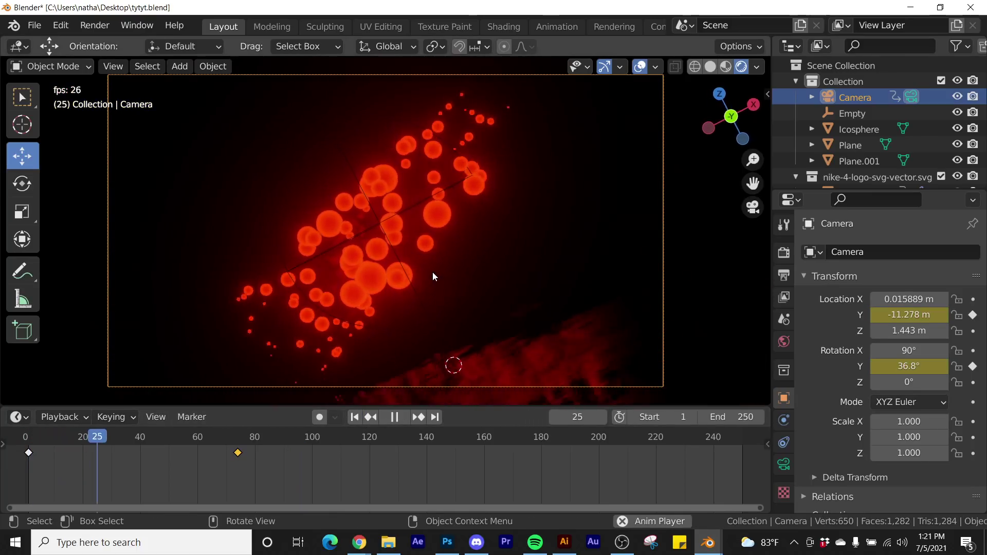
{"action": "key", "text": "space"}
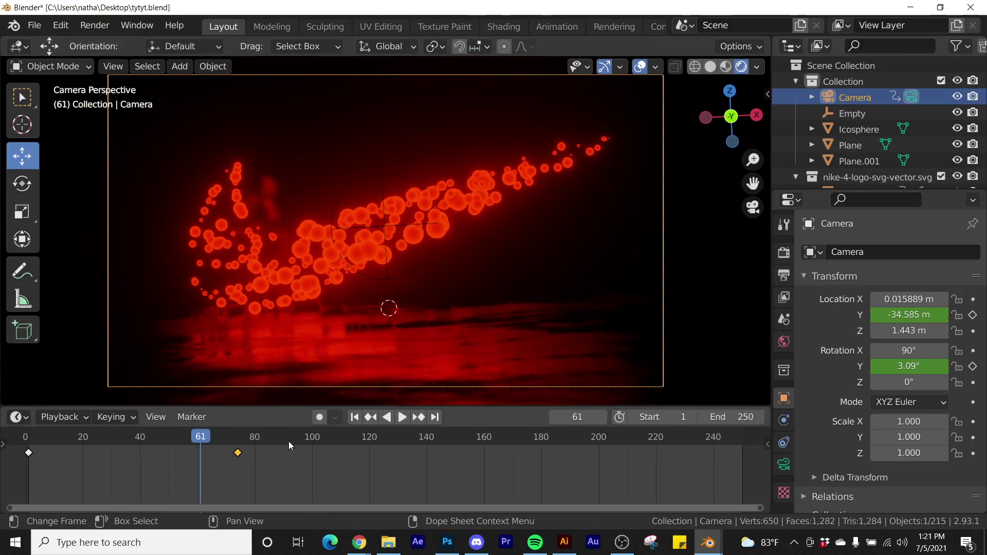
{"action": "left_click", "coordinate": [355, 417]}
{"action": "key", "text": "space"}
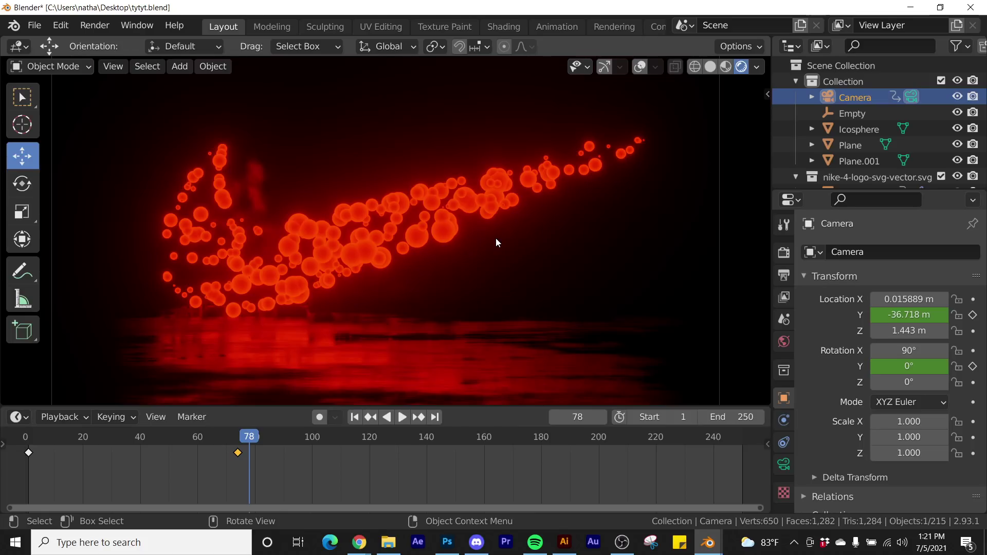
Set the output File Format to FFmpeg Video.
{"action": "left_click", "coordinate": [777, 271]}
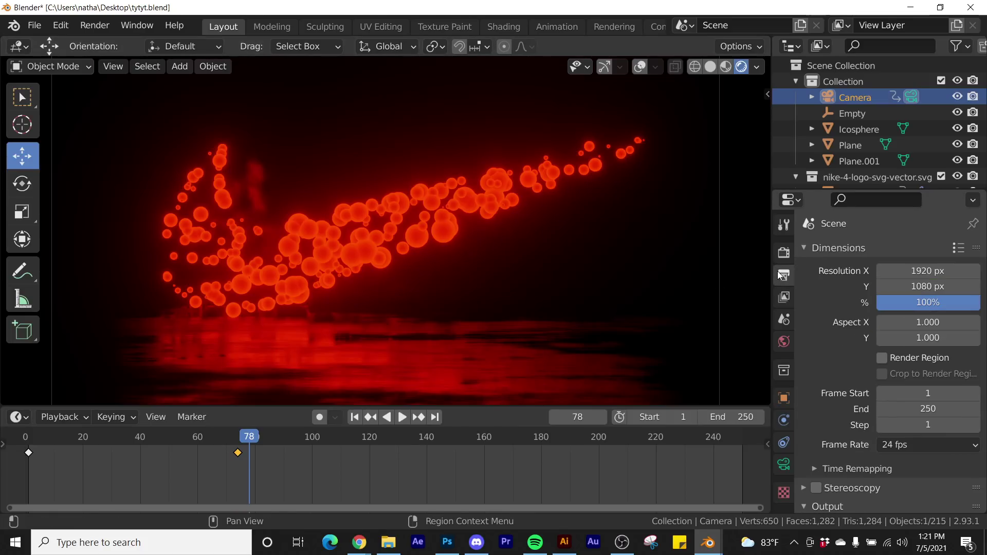
{"action": "scroll", "coordinate": [954, 380], "scroll_direction": "down", "scroll_amount": 5}
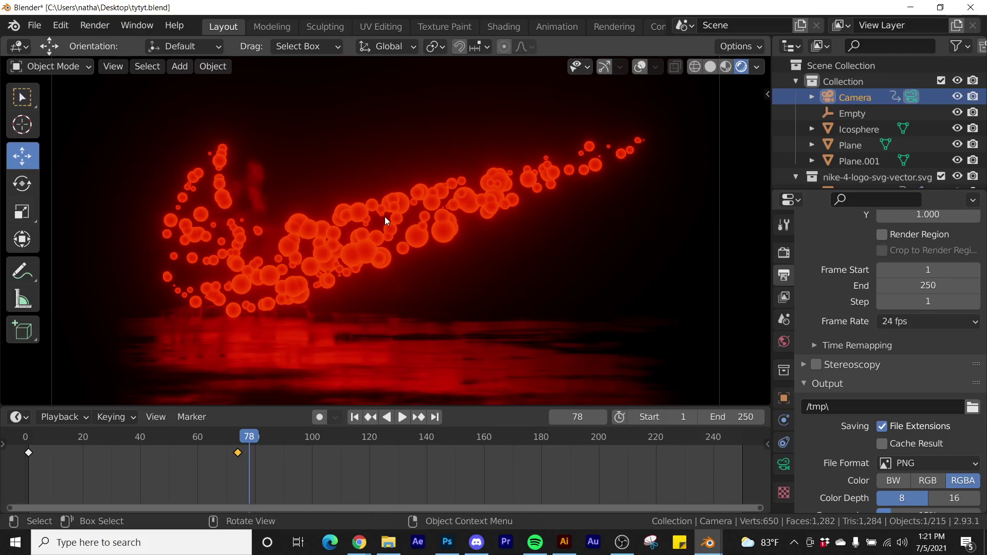
{"action": "scroll", "coordinate": [913, 349], "scroll_direction": "down", "scroll_amount": 4}
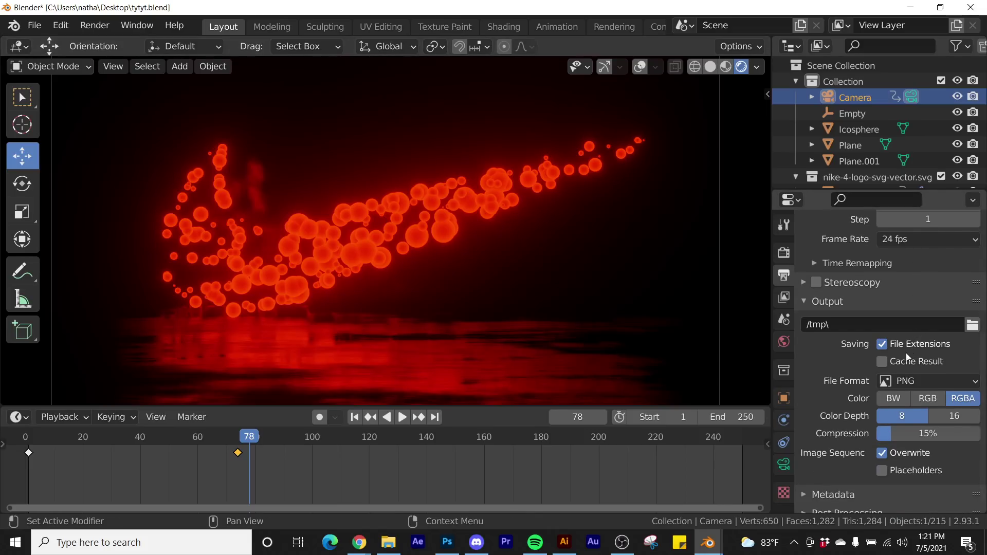
{"action": "left_click", "coordinate": [904, 380]}
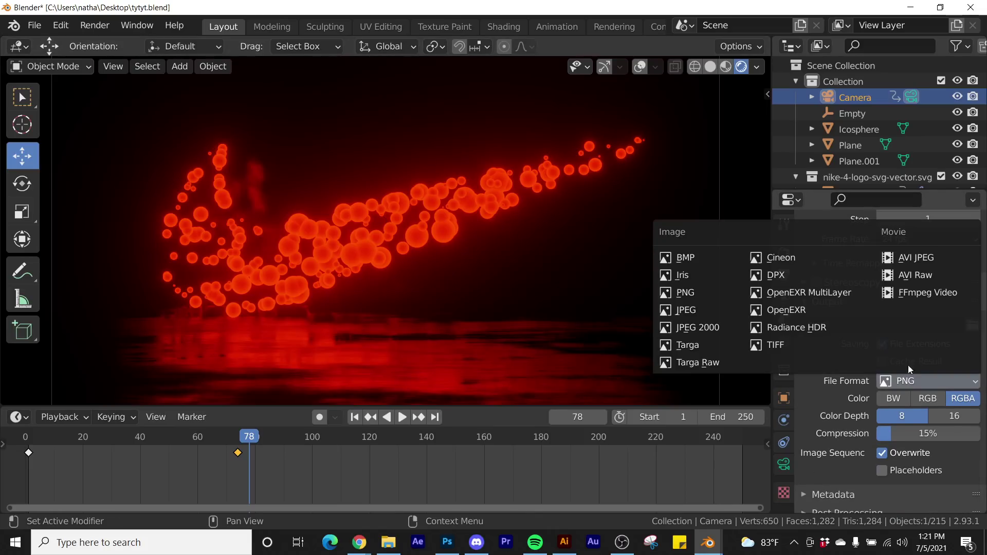
{"action": "left_click", "coordinate": [918, 297]}
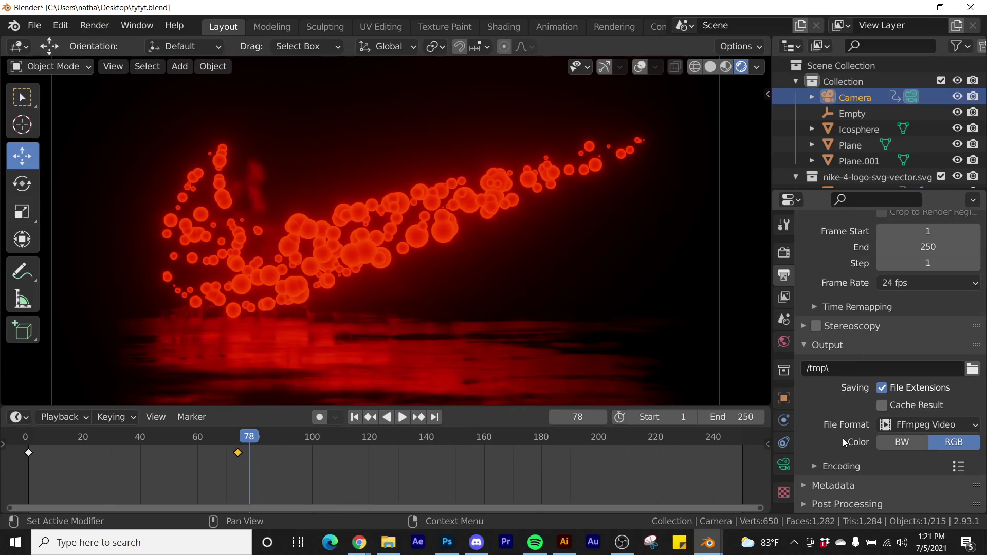
Set the encoding container to MPEG-4 and output quality to Perceptually Lossless.
{"action": "left_click", "coordinate": [843, 463]}
{"action": "scroll", "coordinate": [859, 445], "scroll_direction": "down", "scroll_amount": 4}
{"action": "left_click", "coordinate": [917, 388]}
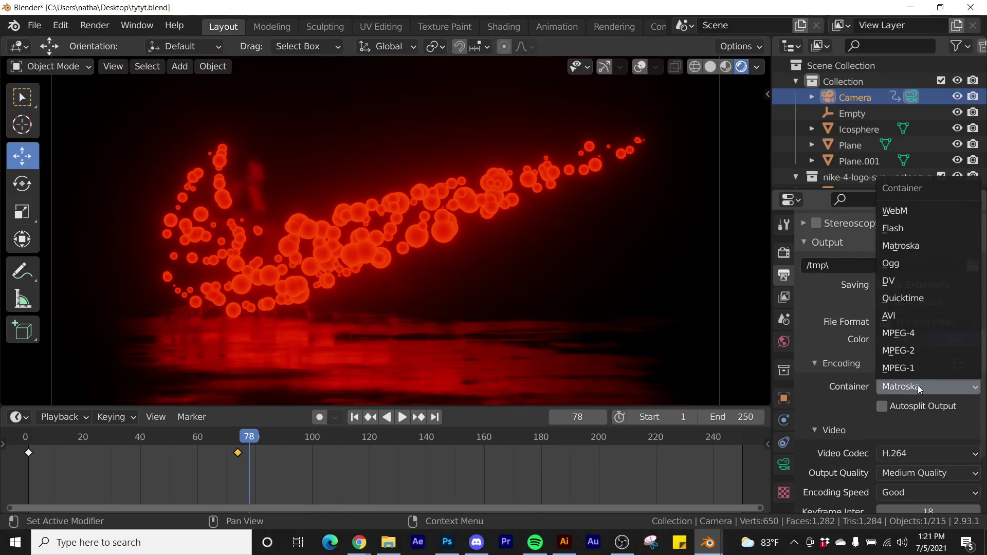
{"action": "left_click", "coordinate": [915, 336]}
{"action": "left_click", "coordinate": [911, 472]}
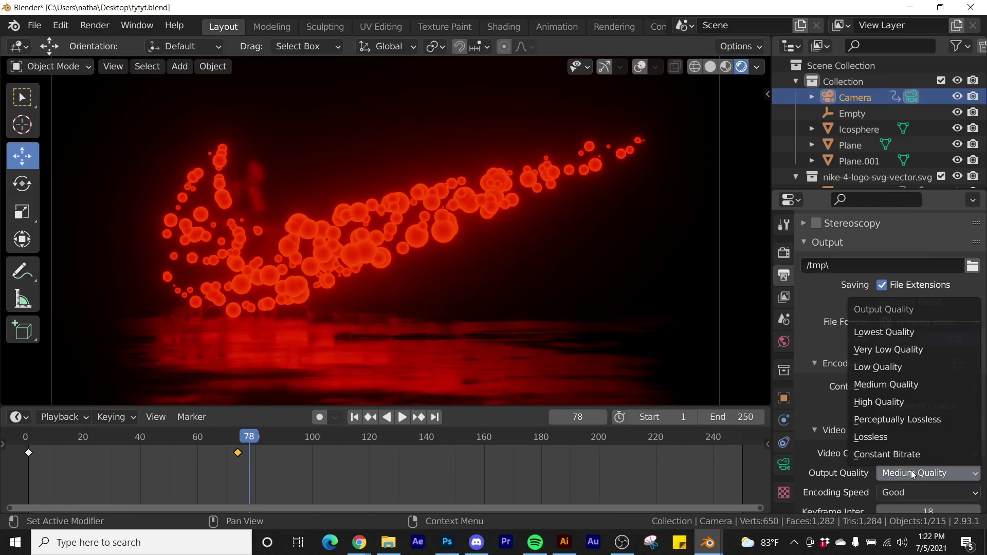
{"action": "left_click", "coordinate": [908, 420]}
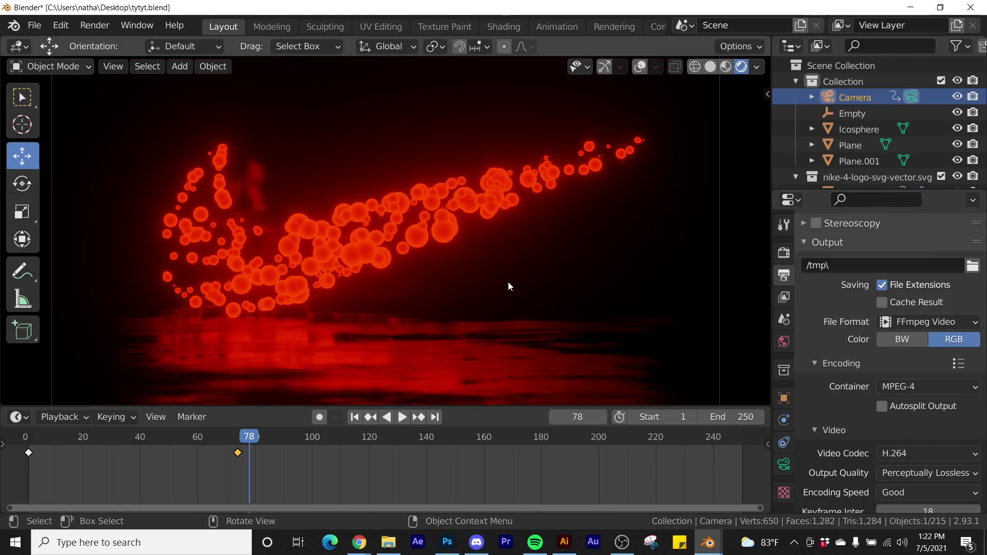
Play back the finished swoosh animation from frame 1.
{"action": "left_click", "coordinate": [356, 418]}
{"action": "left_click", "coordinate": [405, 418]}
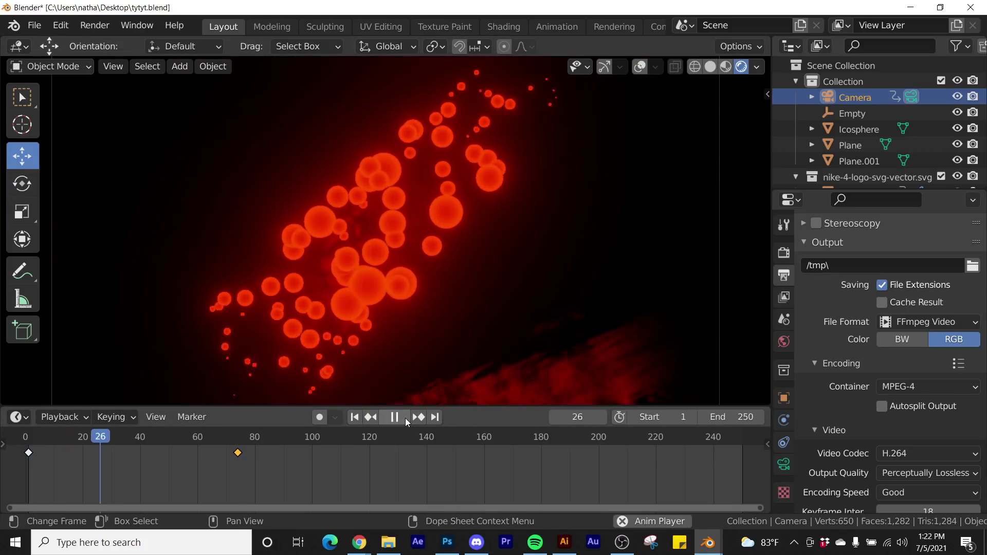
{"action": "left_click", "coordinate": [405, 418]}
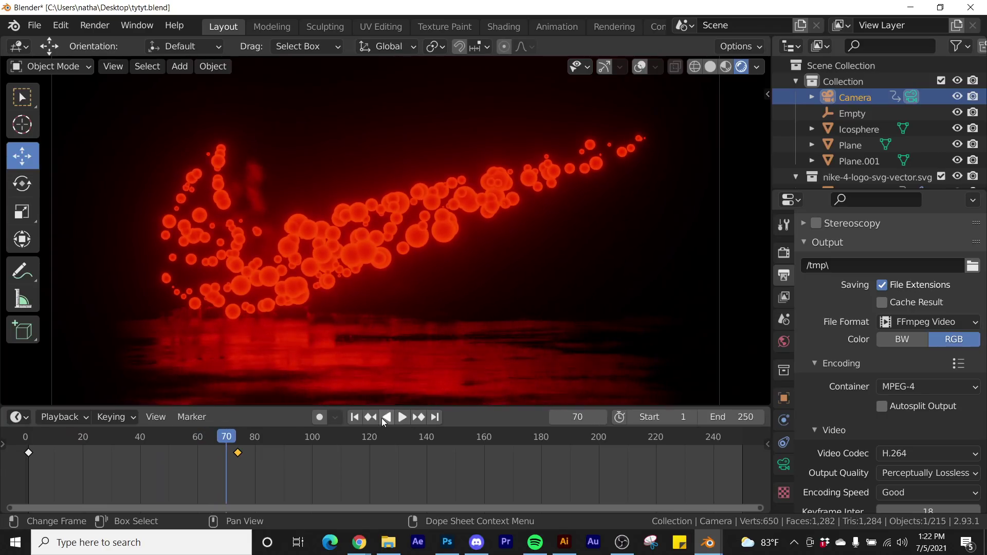
{"action": "left_click", "coordinate": [355, 418]}
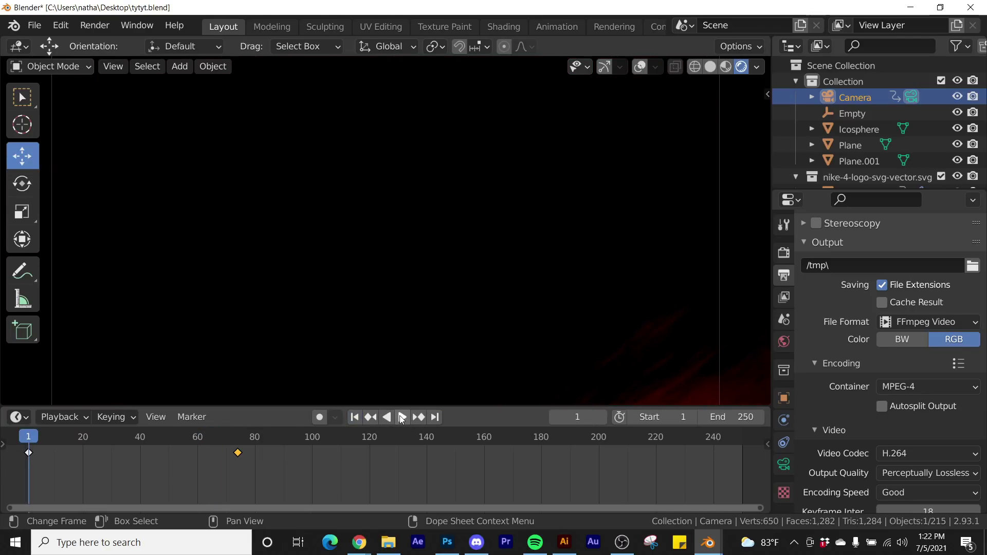
{"action": "left_click", "coordinate": [402, 418]}
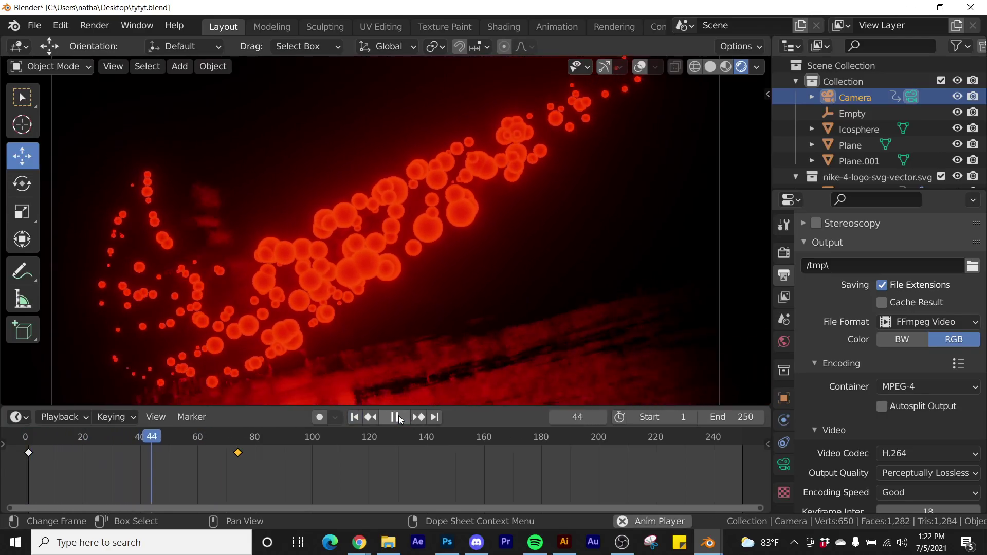